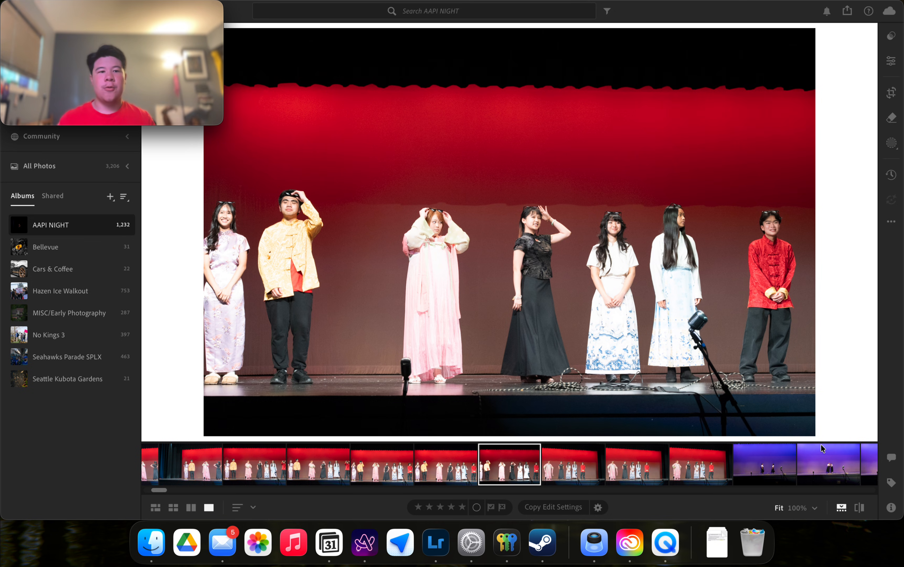
Bring the library window into focus and show, then hide, the assisted culling options.
mouse_move(202, 25)
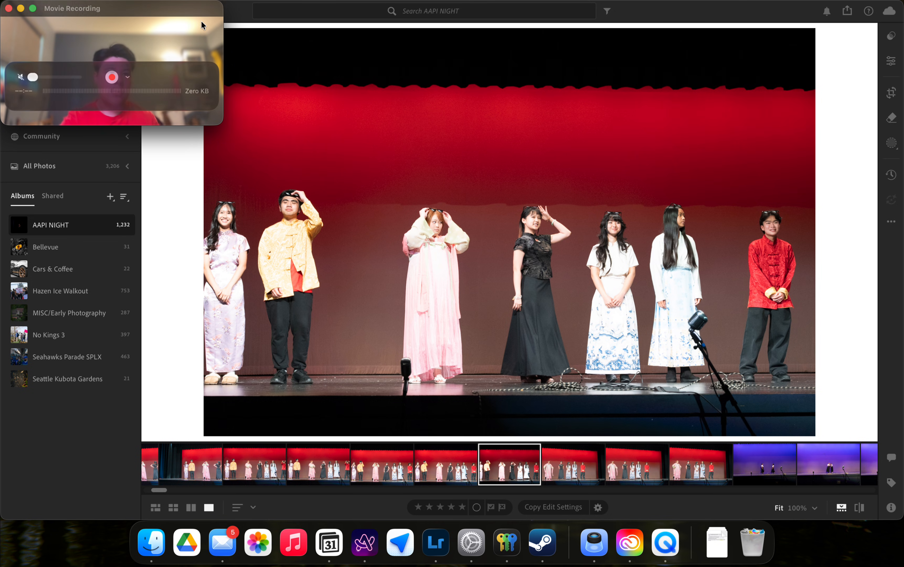
drag(107, 9, 788, 11)
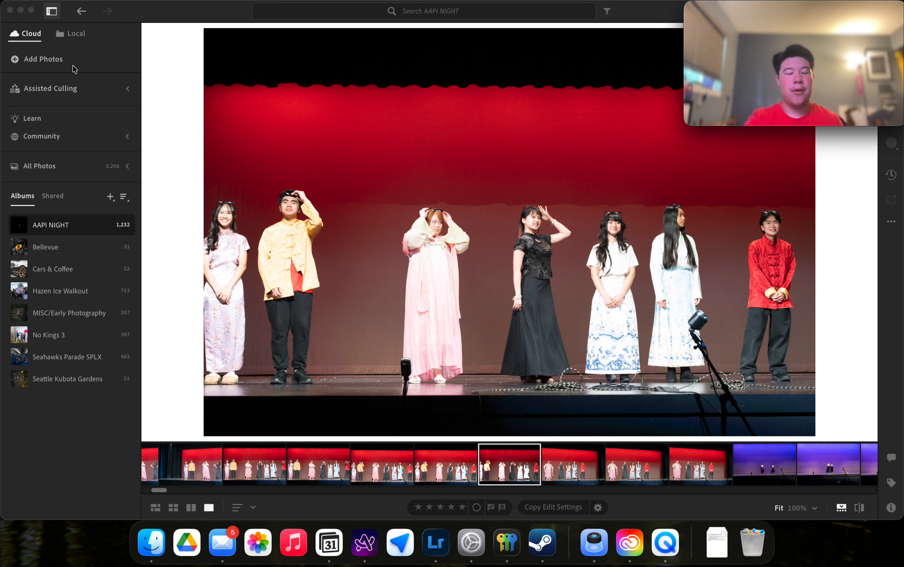
click(186, 61)
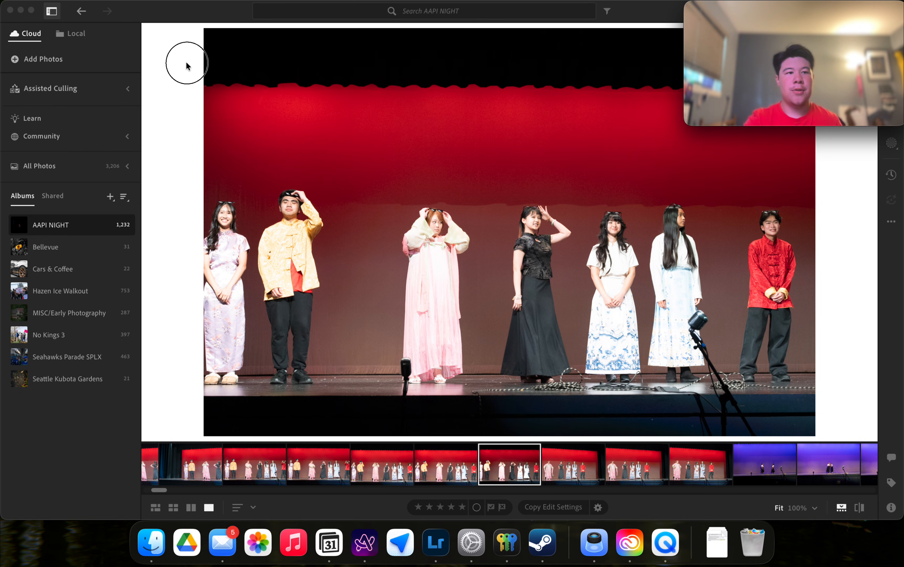
click(78, 91)
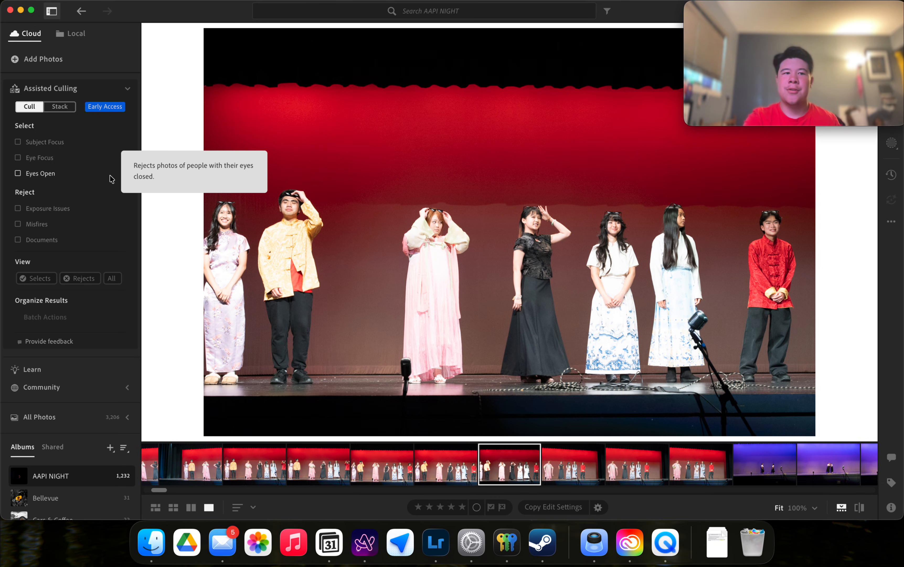
click(129, 90)
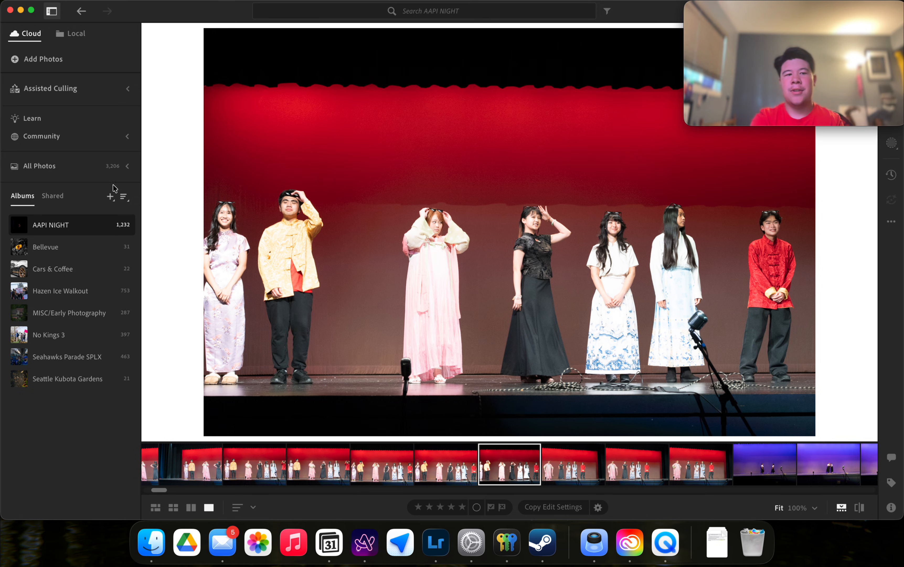
View All Photos, peek at Recently Deleted, collapse All Photos, and return to the AAPI NIGHT album.
click(93, 167)
click(127, 167)
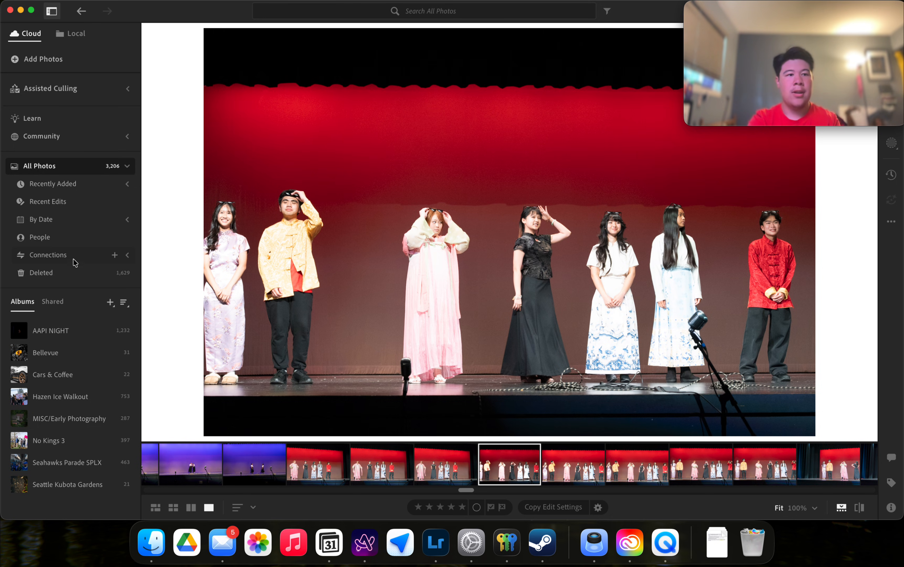
click(90, 277)
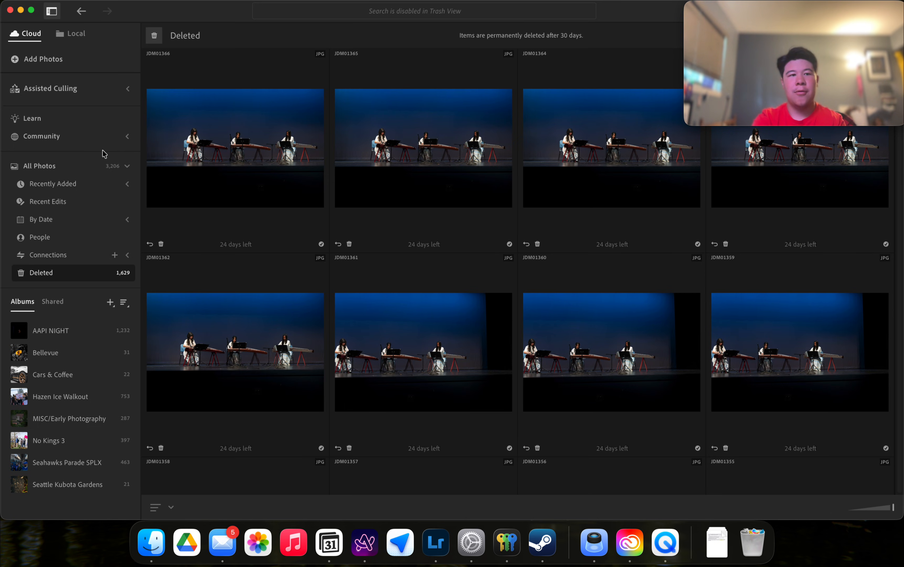
click(88, 169)
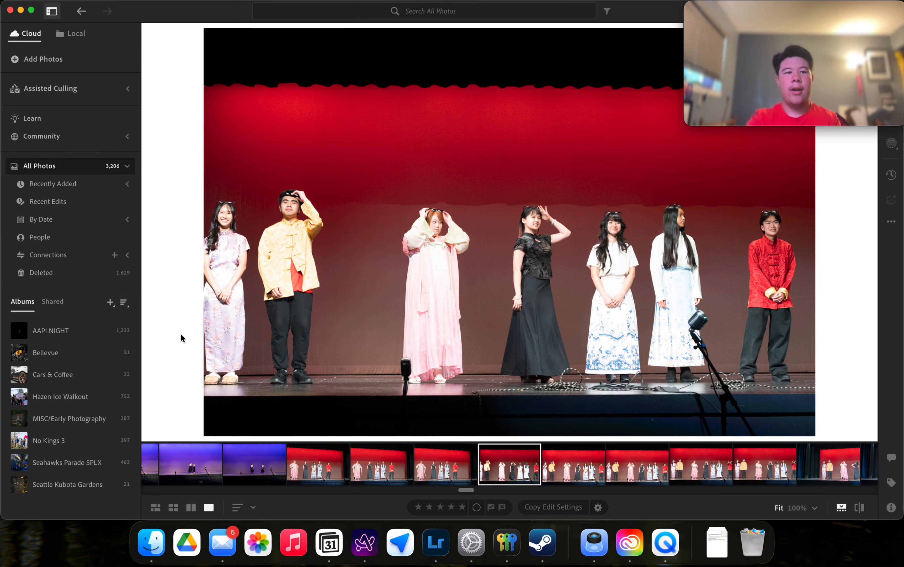
click(127, 166)
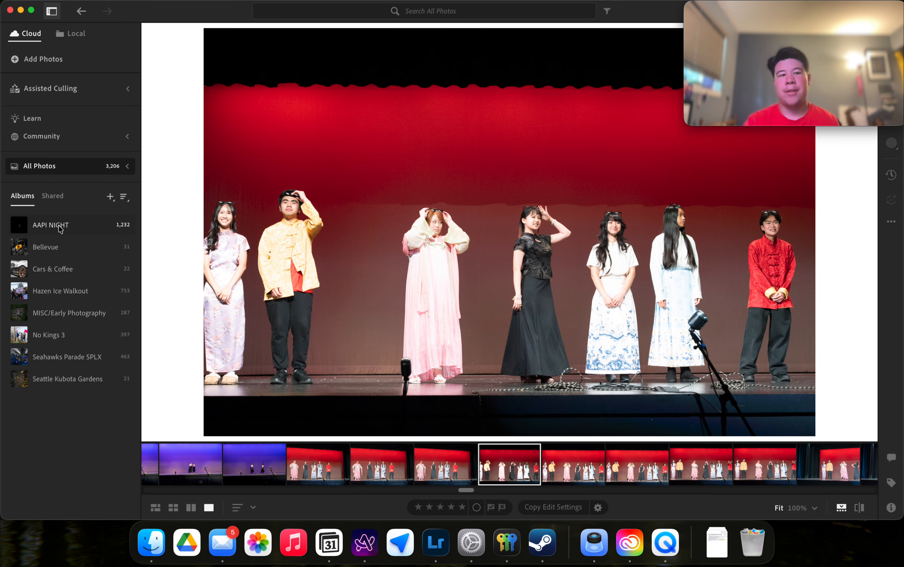
click(101, 225)
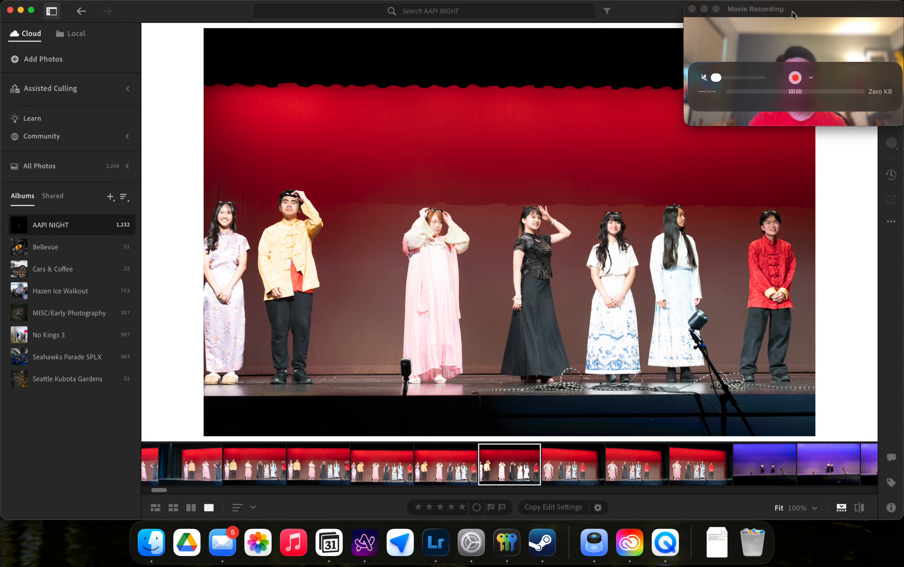
Drag the window back across the screen and briefly open and close the photo's Presets panel.
drag(793, 13, 110, 13)
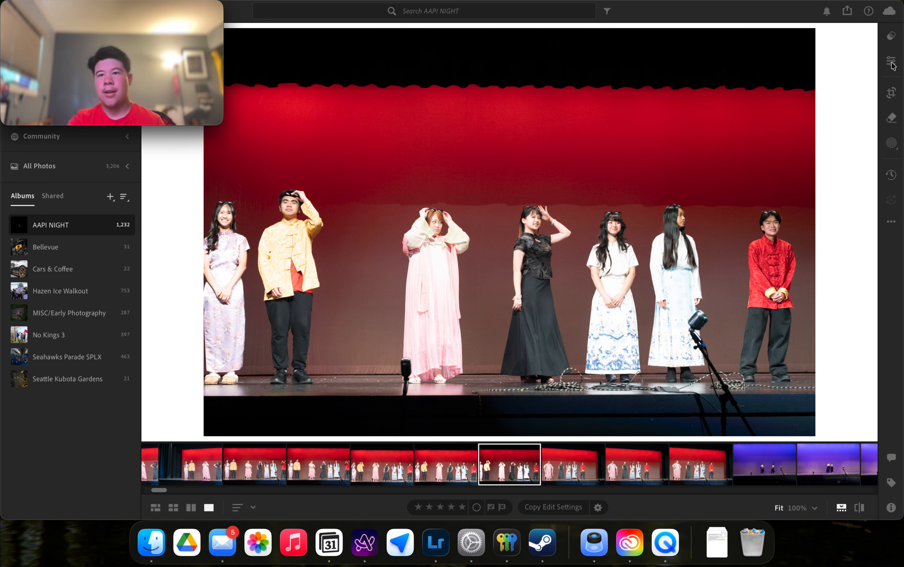
click(891, 37)
click(891, 37)
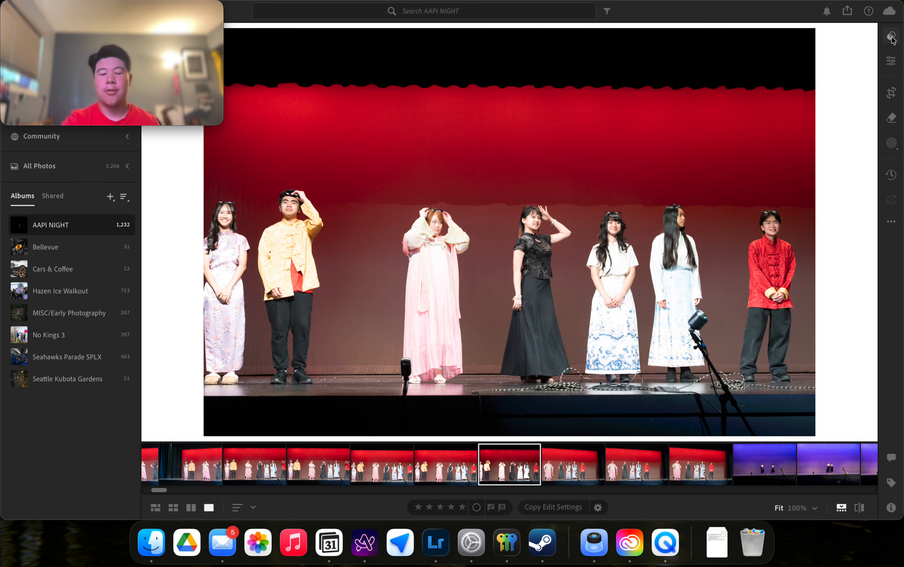
Toggle the sidebar, then browse the Recommended and Premium presets, previewing Adaptive: Landscape.
key(p)
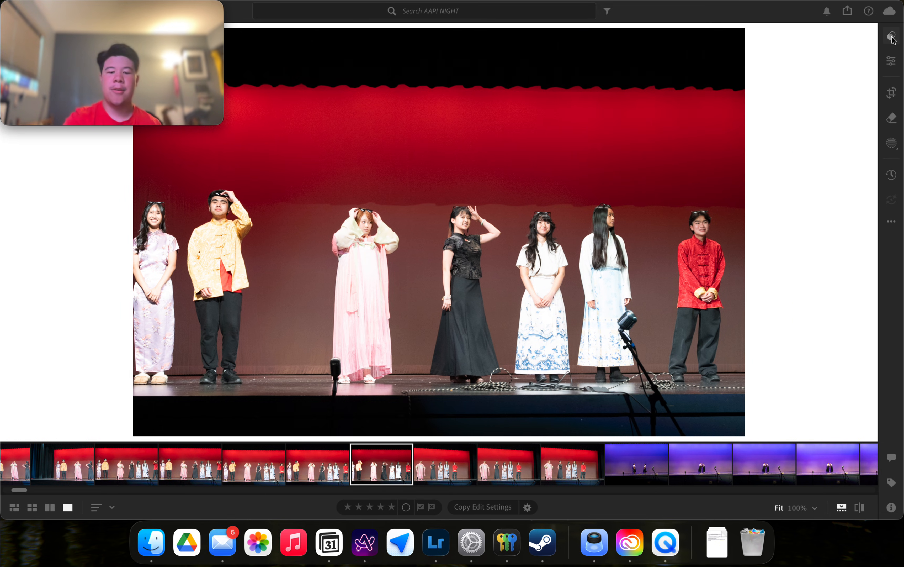
key(p)
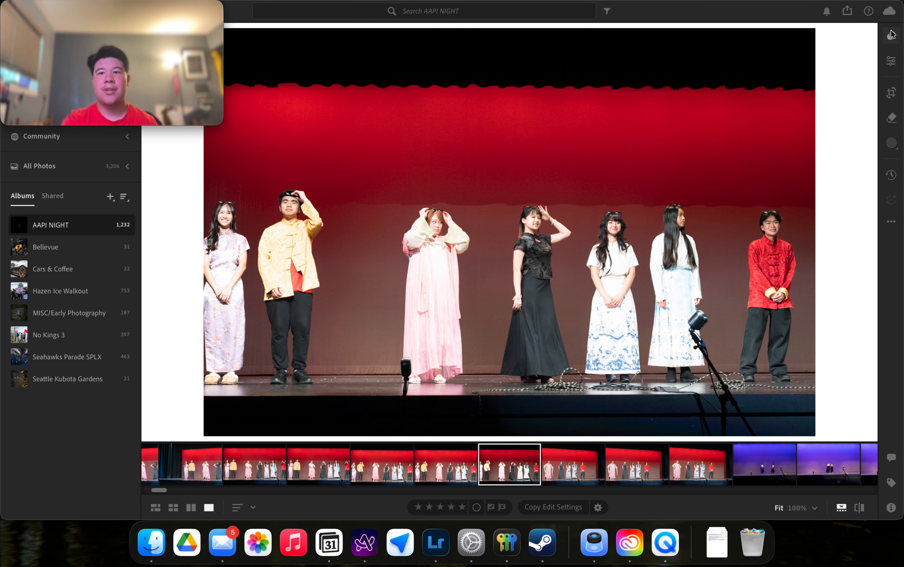
click(891, 35)
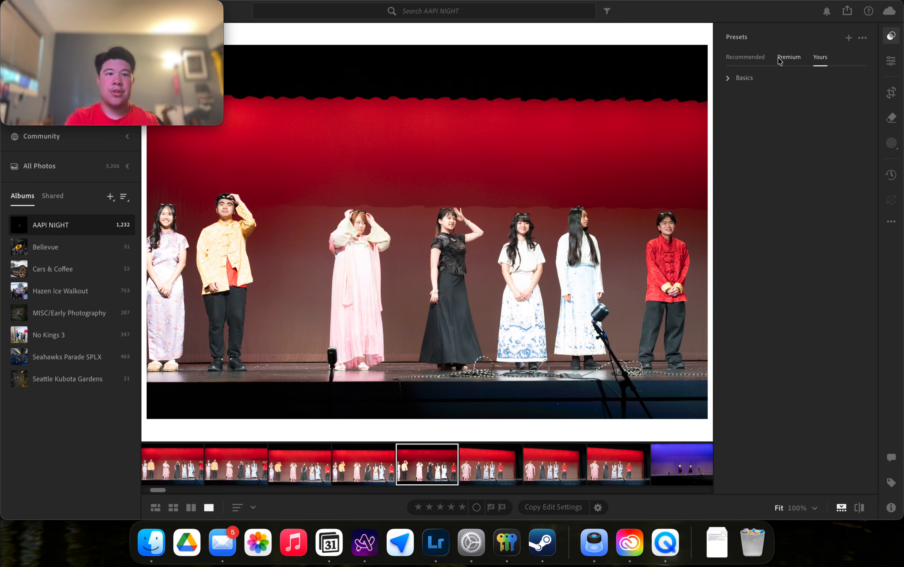
click(746, 59)
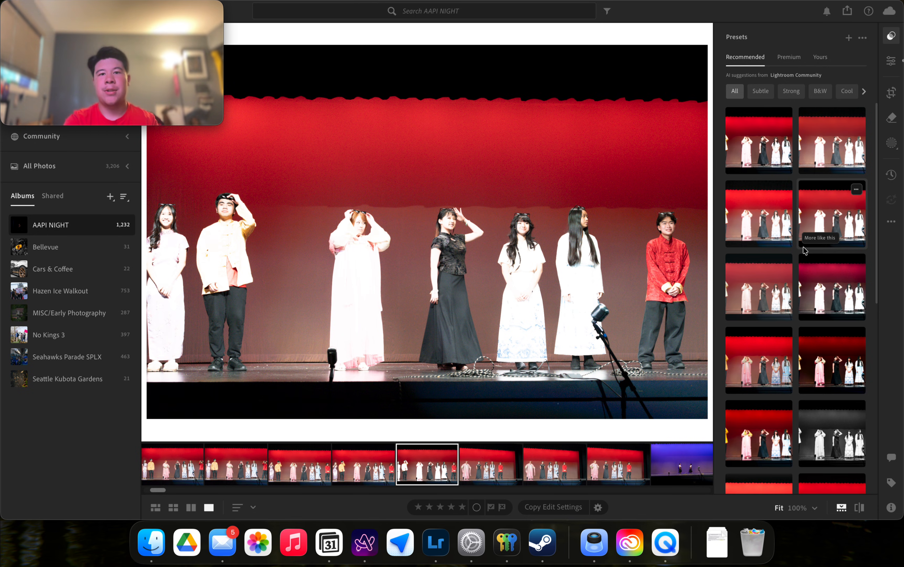
click(797, 58)
scroll(776, 173, down, 2)
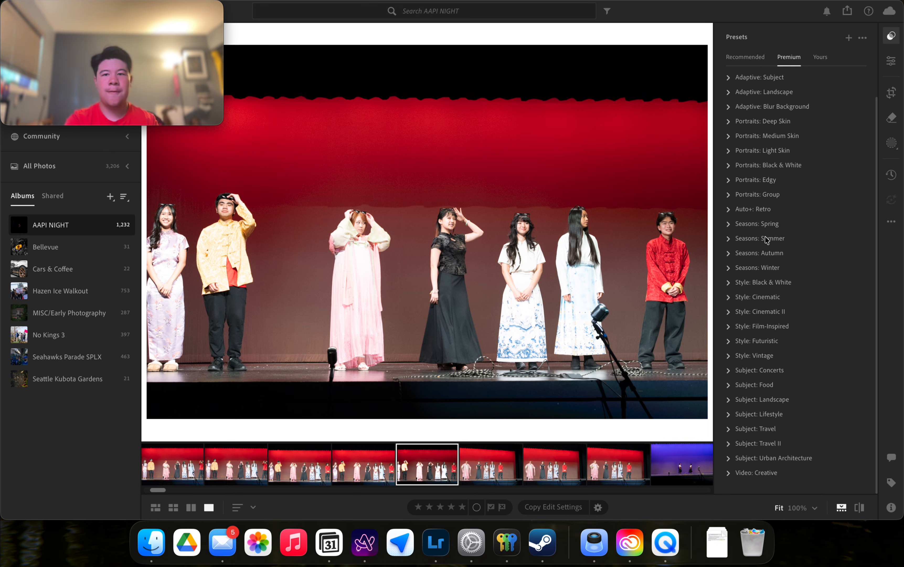
click(768, 92)
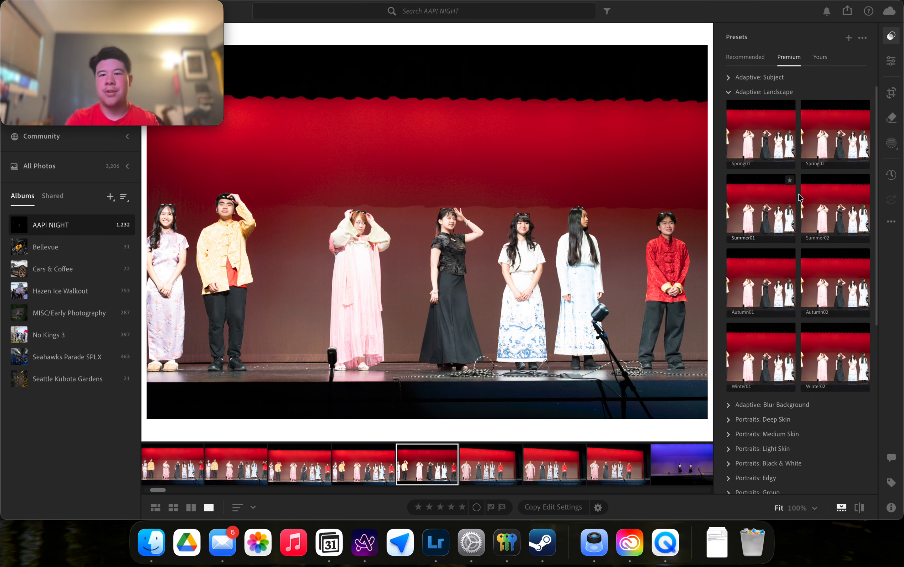
click(775, 92)
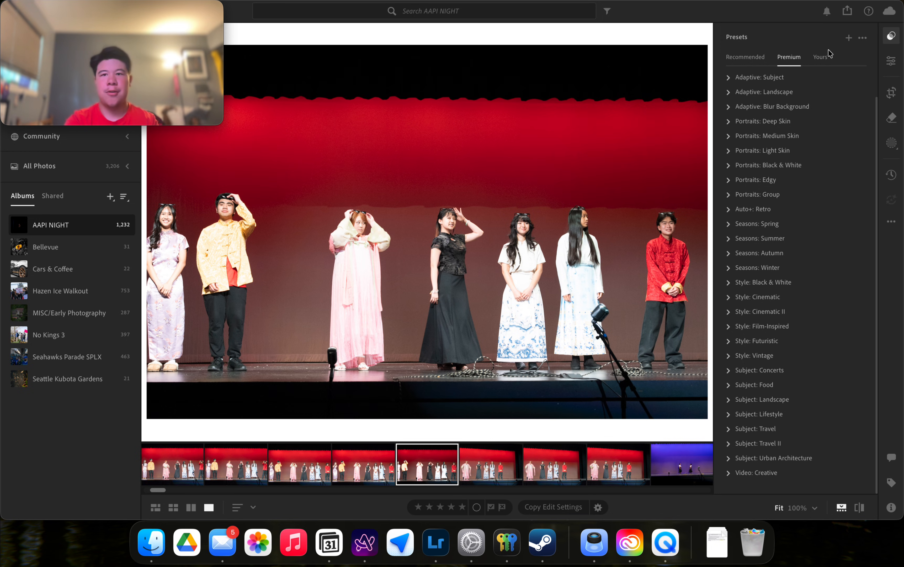
Switch to Yours presets, expand and collapse the Basics group, and bring up the Edit adjustments.
click(821, 56)
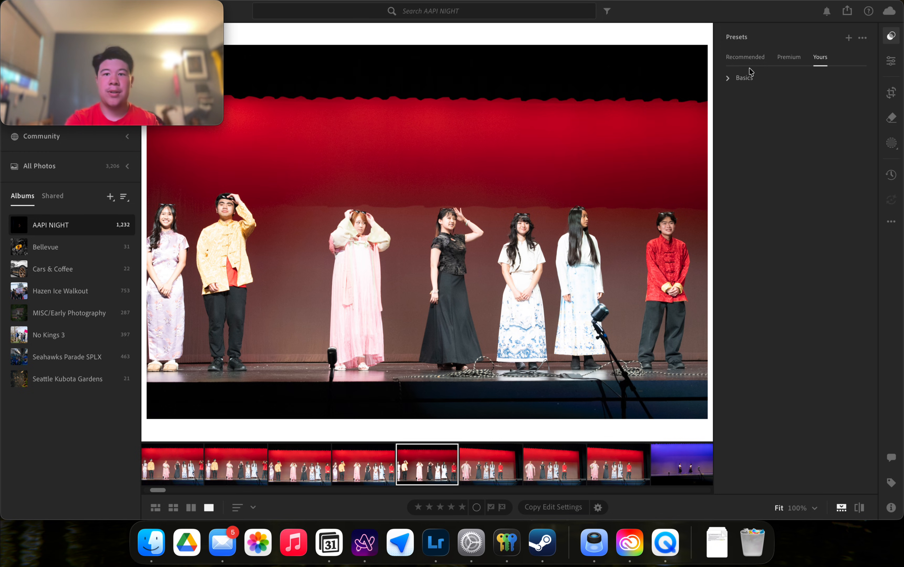
click(745, 77)
click(744, 78)
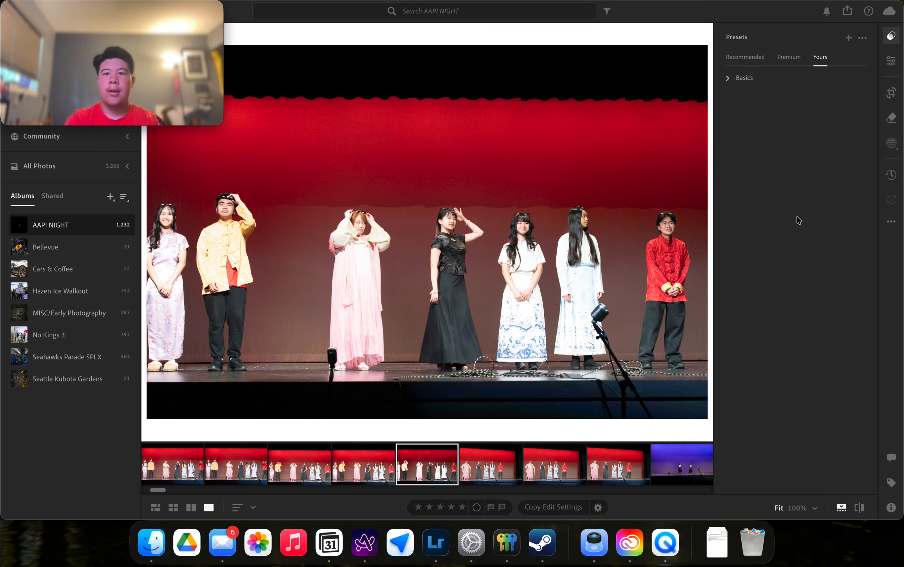
click(739, 79)
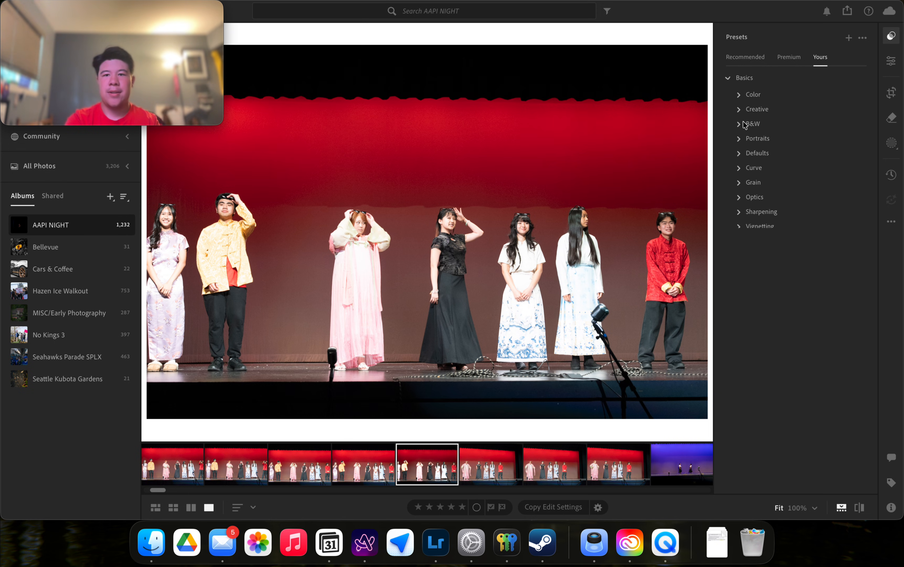
click(744, 78)
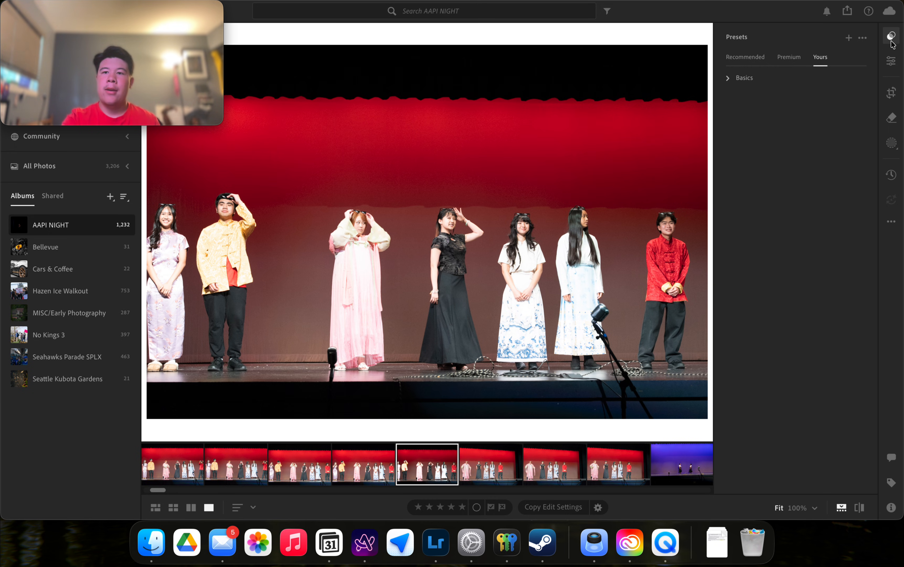
click(890, 61)
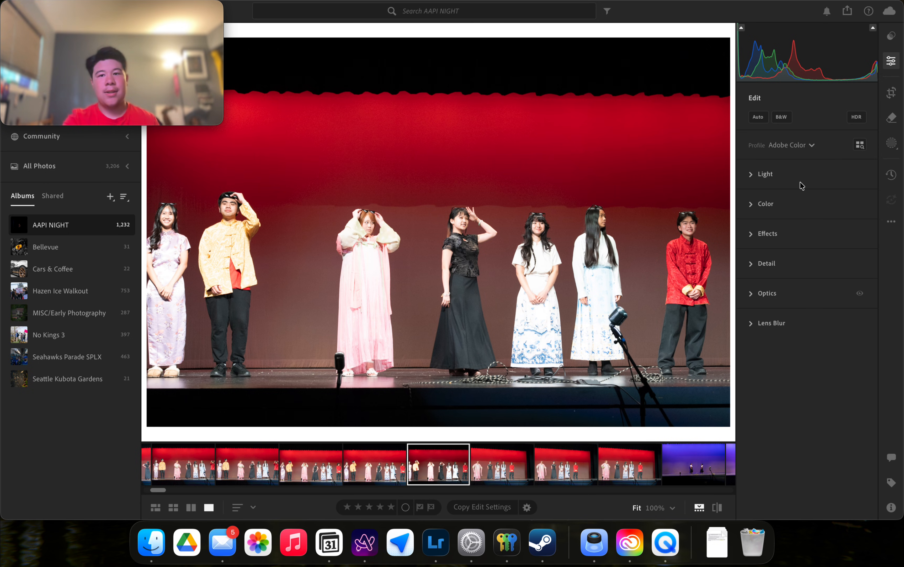
Apply Lightroom's Auto tone and colour adjustments to the AAPI NIGHT stage photo.
click(891, 61)
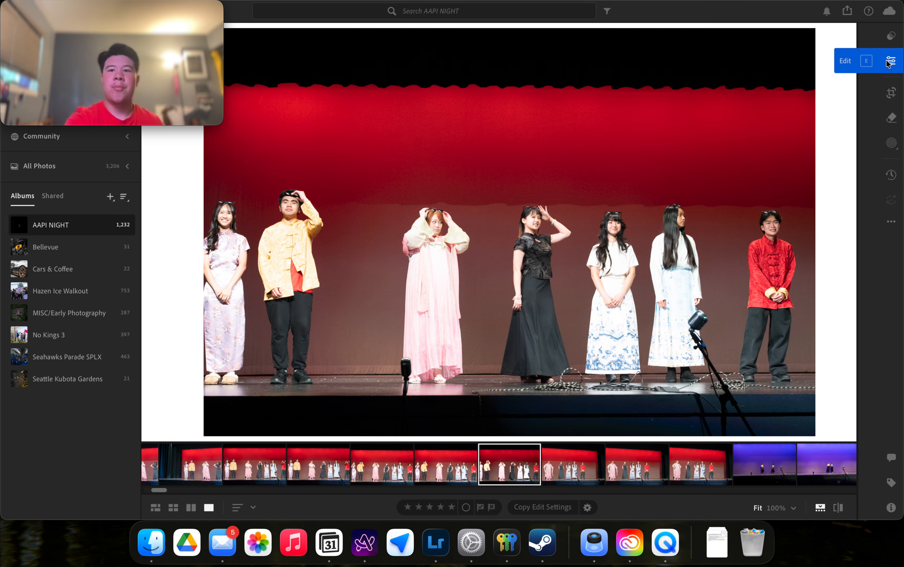
click(891, 62)
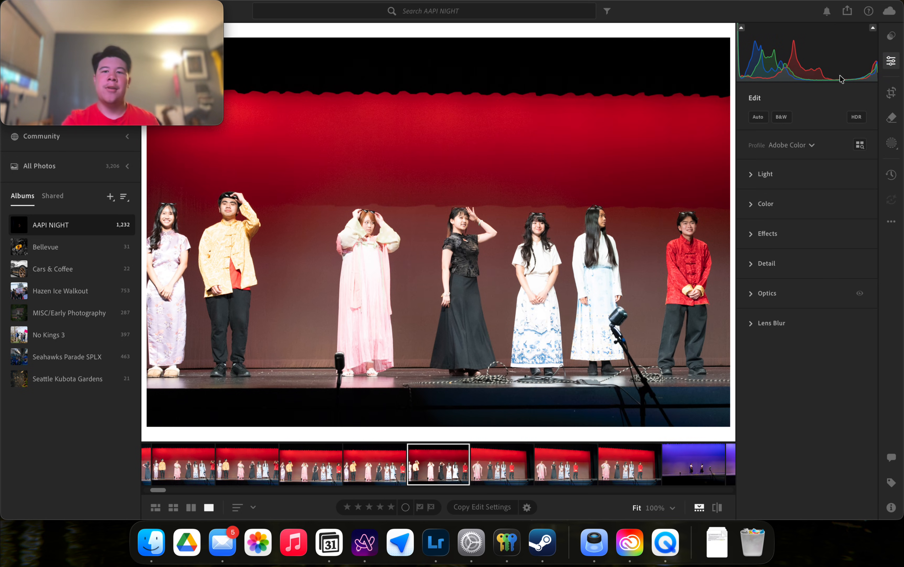
click(758, 117)
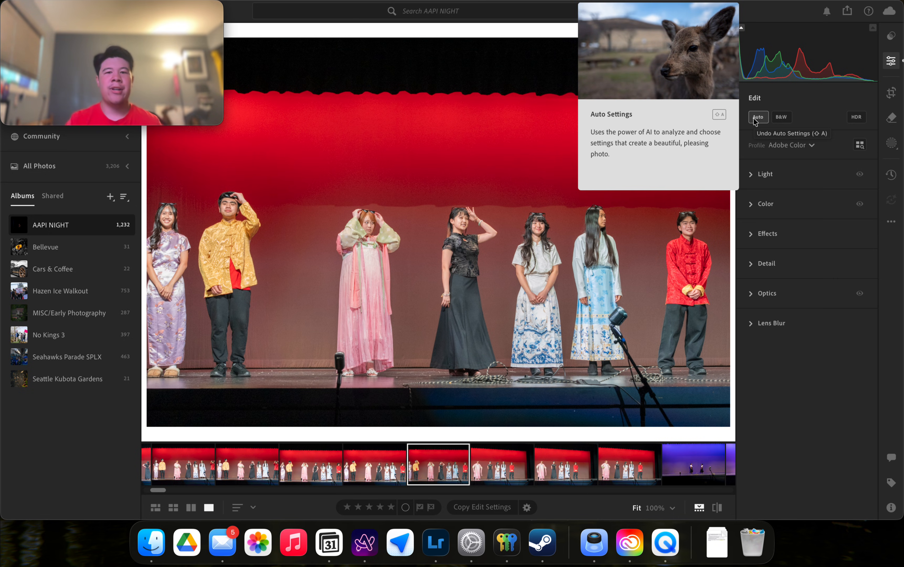
click(757, 117)
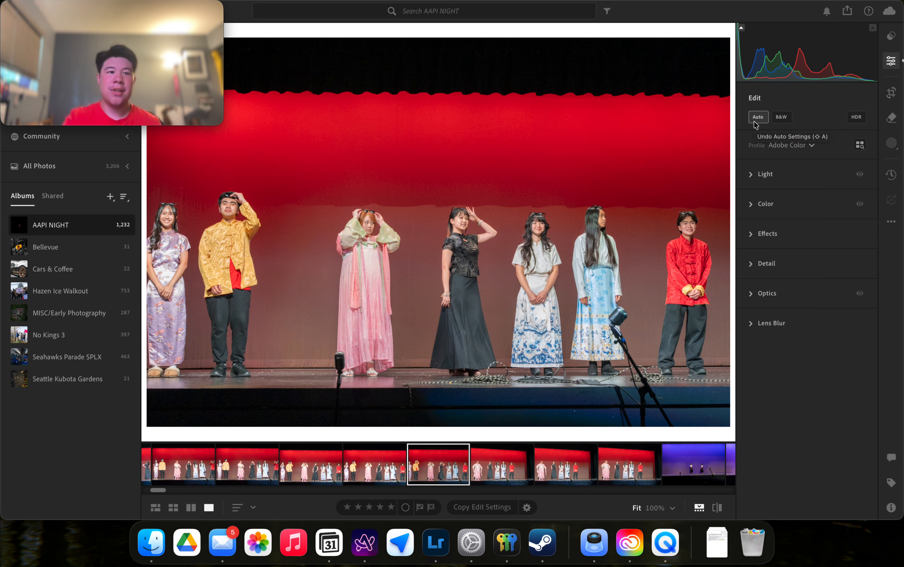
Try a black-and-white conversion, switch back to colour, and open the Versions history.
click(784, 118)
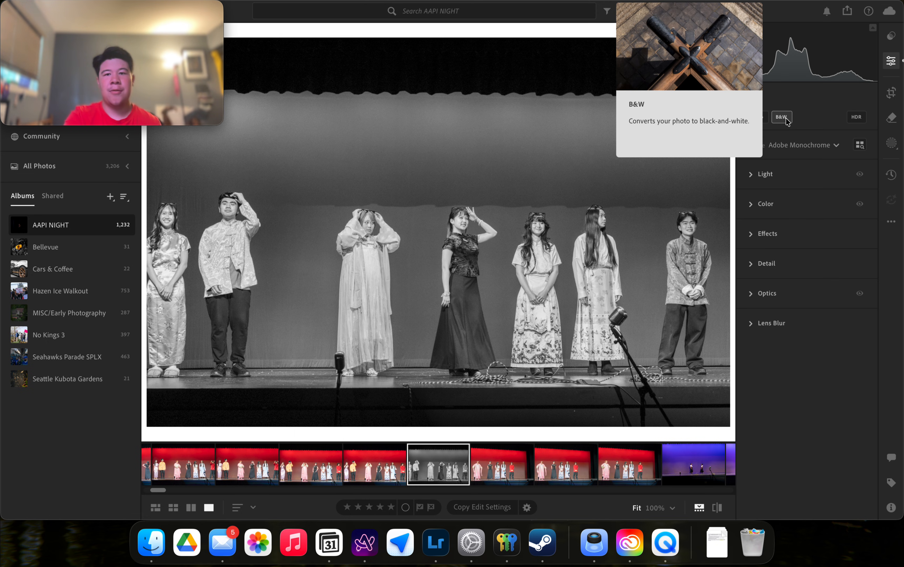
click(782, 117)
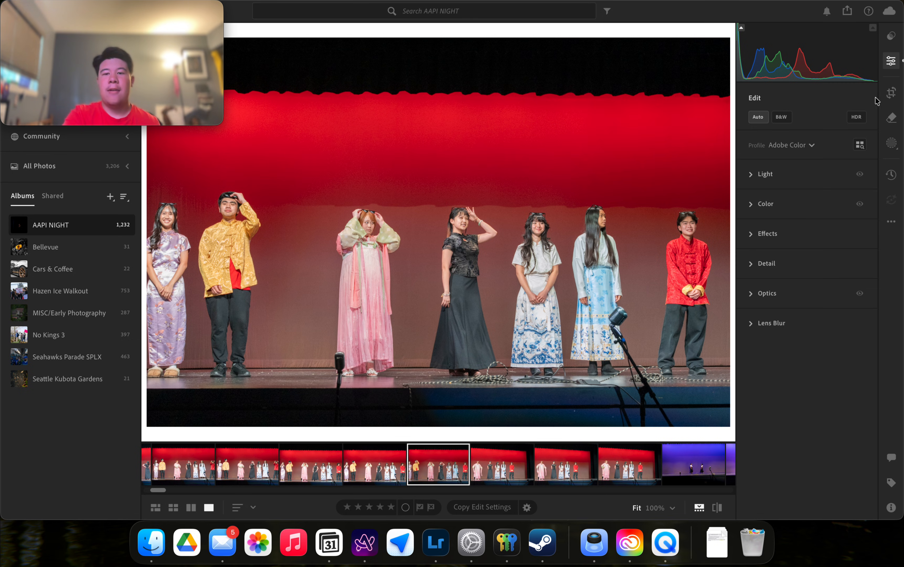
click(893, 180)
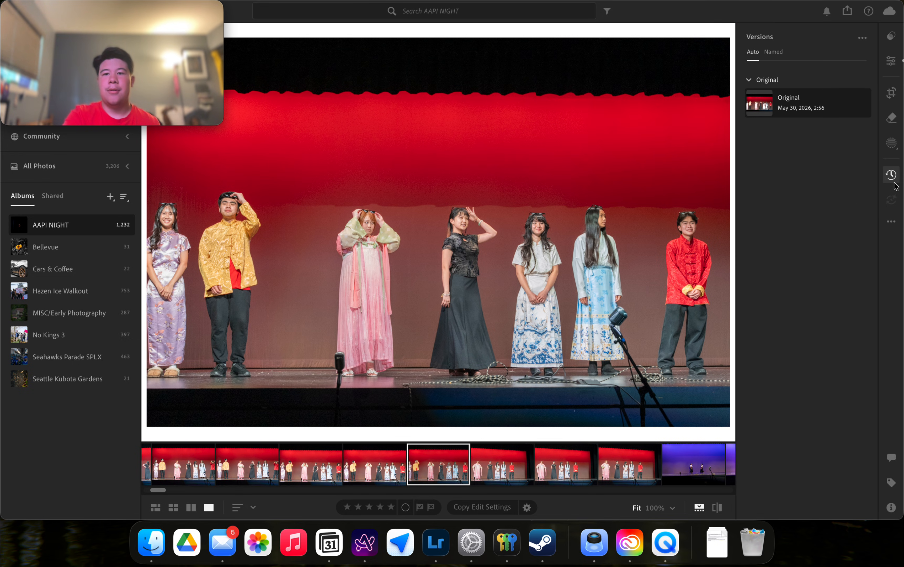
Revert to the Original version, toggle HDR on and back off, and expand the Light section.
click(823, 101)
click(892, 176)
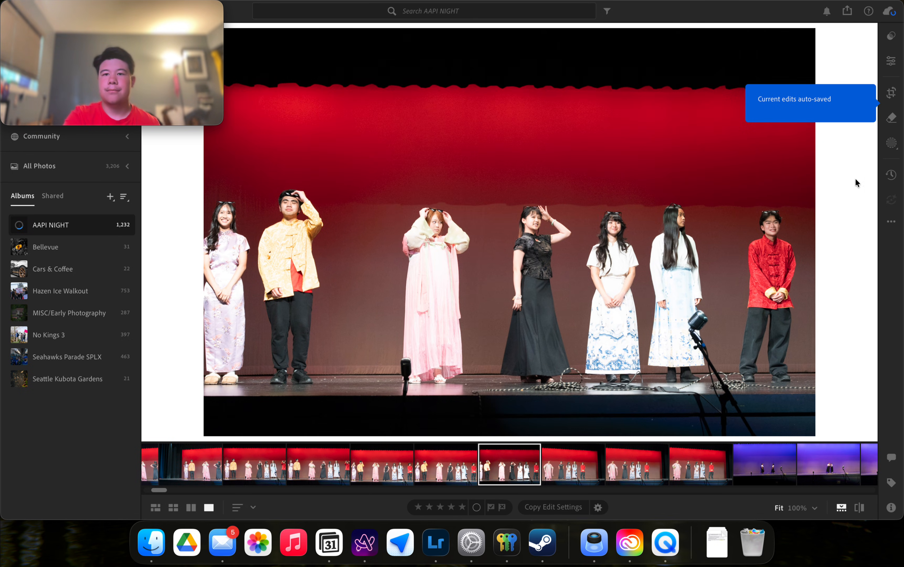
click(891, 60)
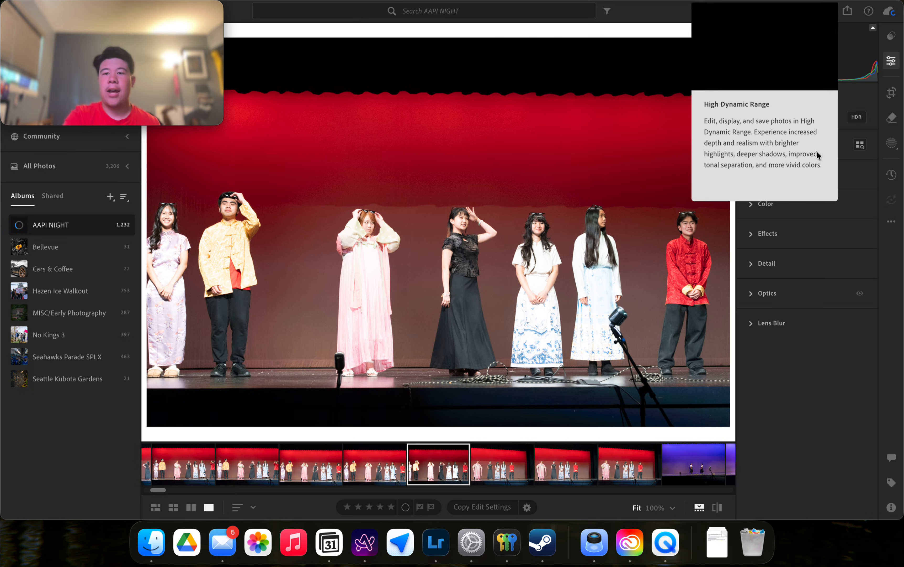
click(861, 121)
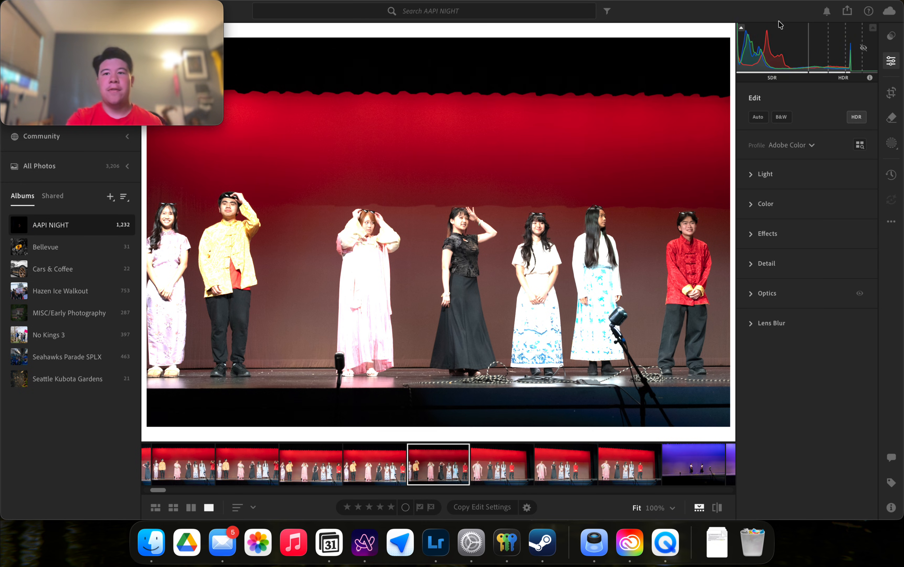
click(858, 118)
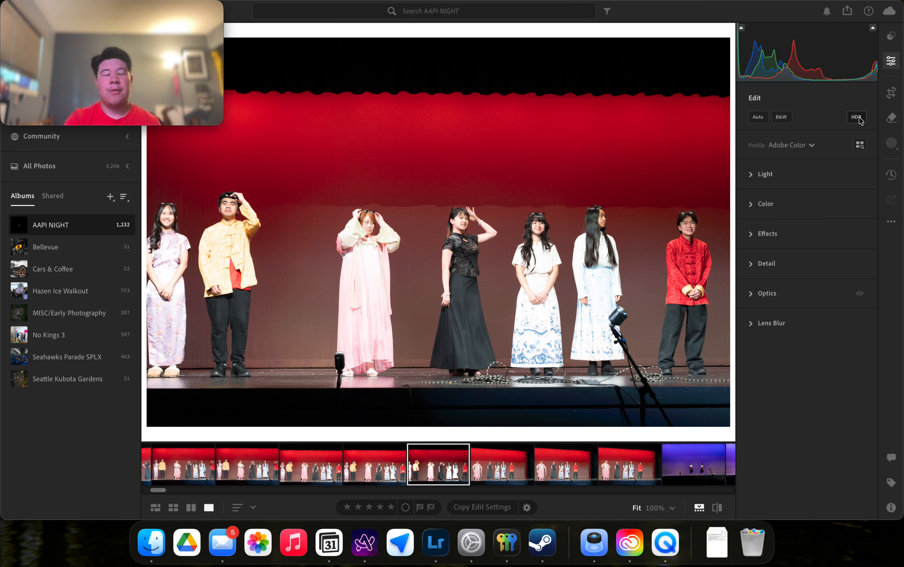
click(764, 174)
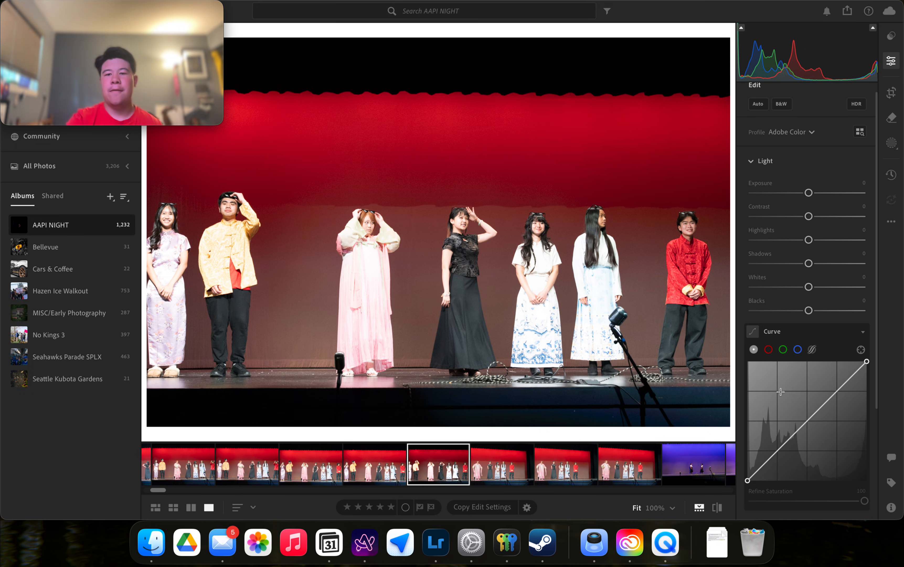
scroll(801, 334, down, 3)
scroll(801, 335, up, 4)
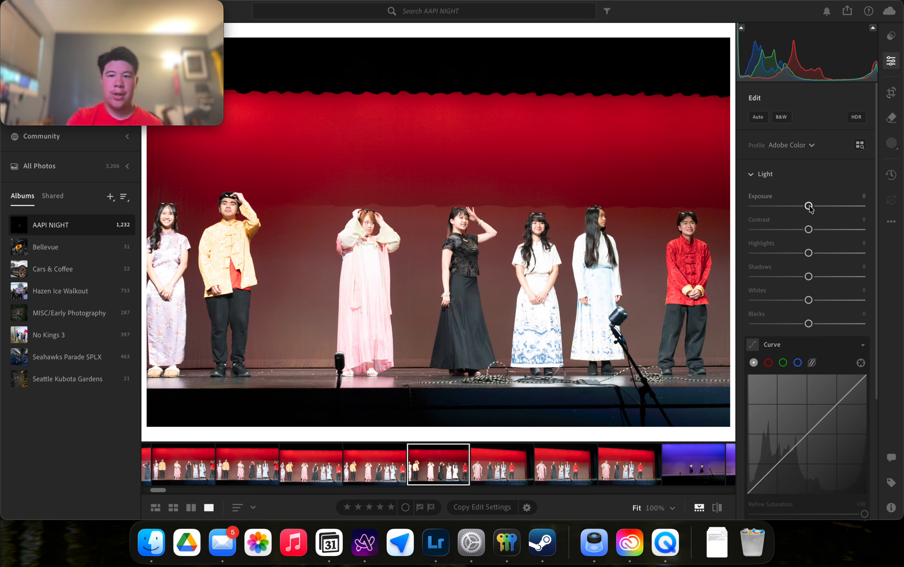
drag(808, 207, 778, 208)
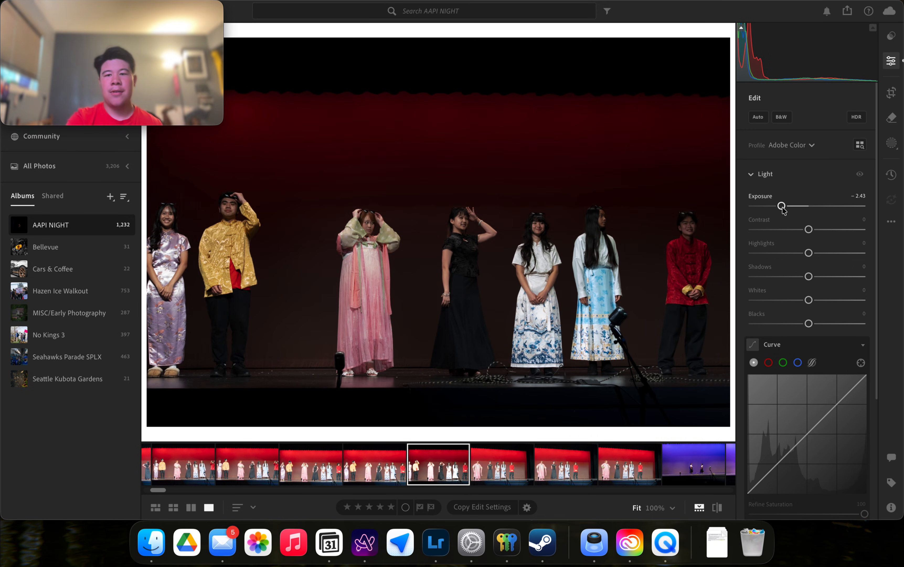
double_click(765, 197)
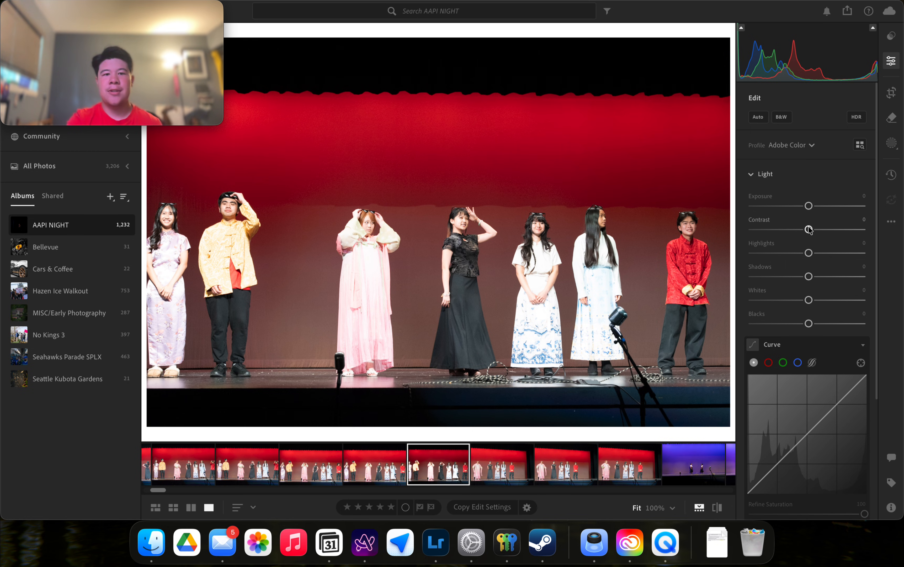
mouse_move(809, 230)
mouse_down()
mouse_move(858, 232)
mouse_move(786, 235)
mouse_move(840, 231)
mouse_move(848, 240)
mouse_move(812, 240)
mouse_up()
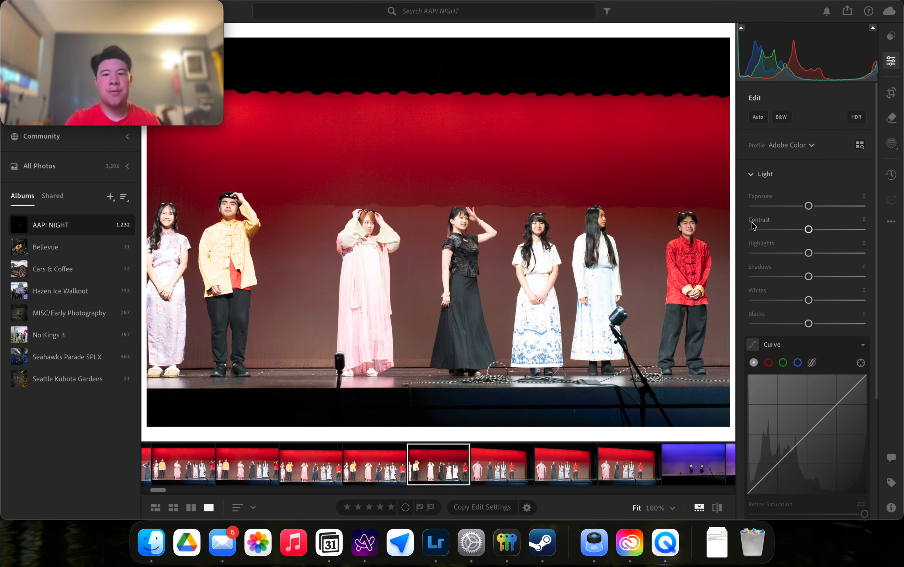
drag(807, 229, 785, 230)
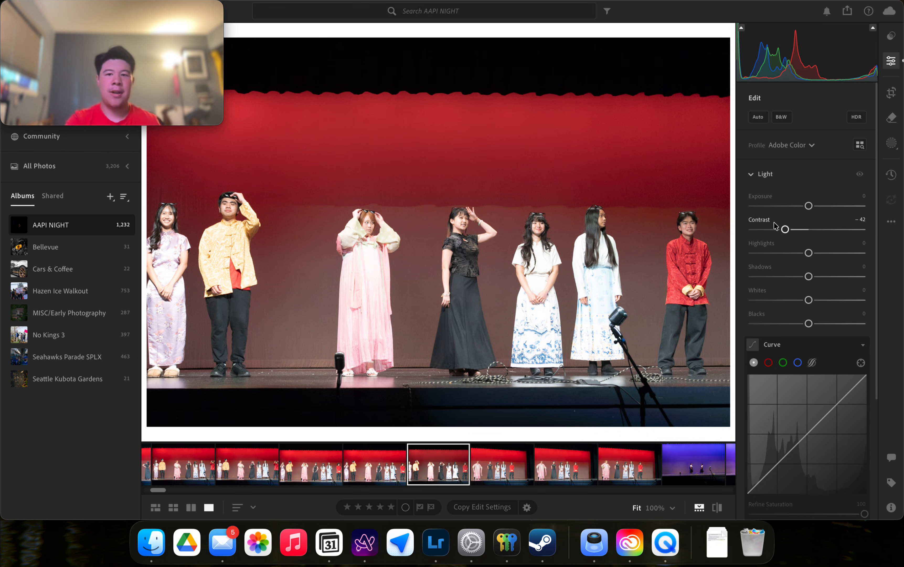
click(752, 222)
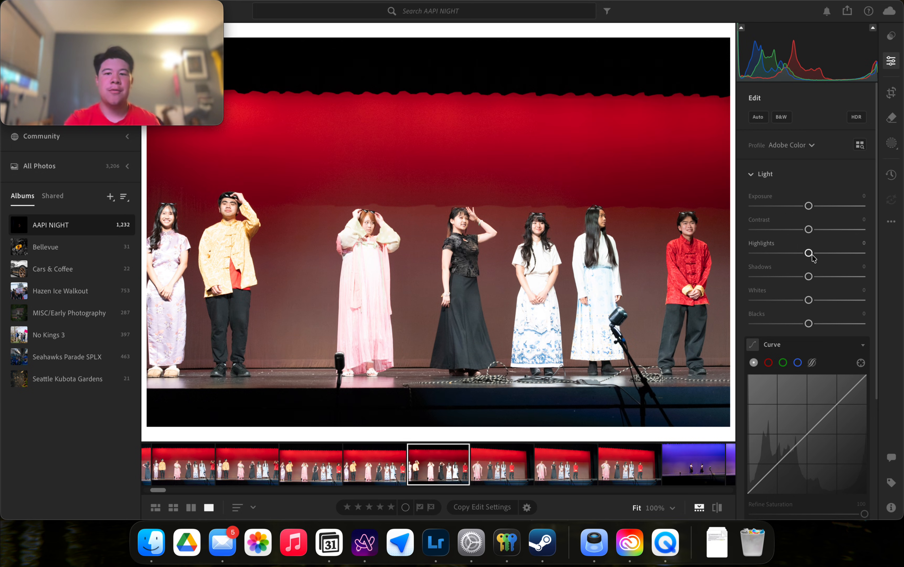
drag(809, 253, 762, 254)
click(760, 248)
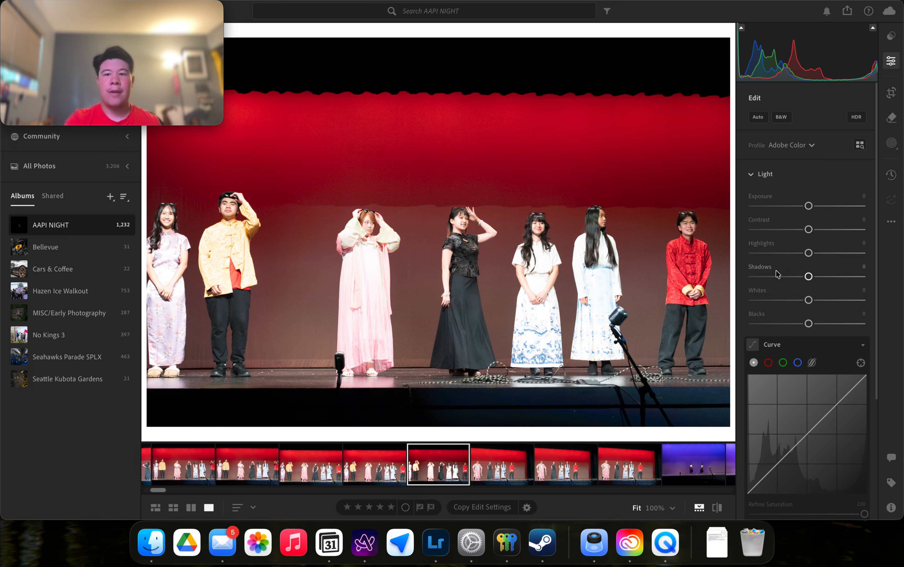
drag(812, 278, 768, 277)
click(761, 267)
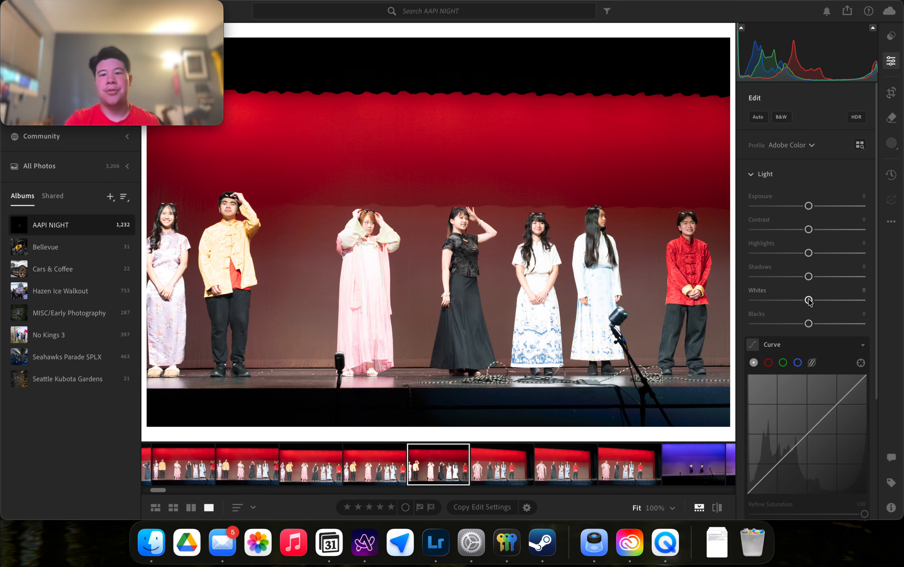
drag(809, 300, 881, 299)
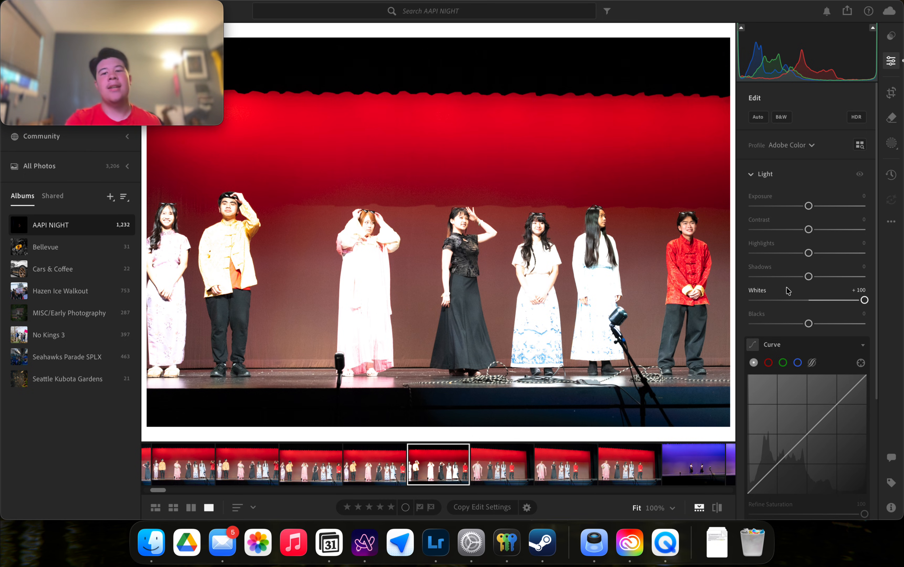
click(766, 294)
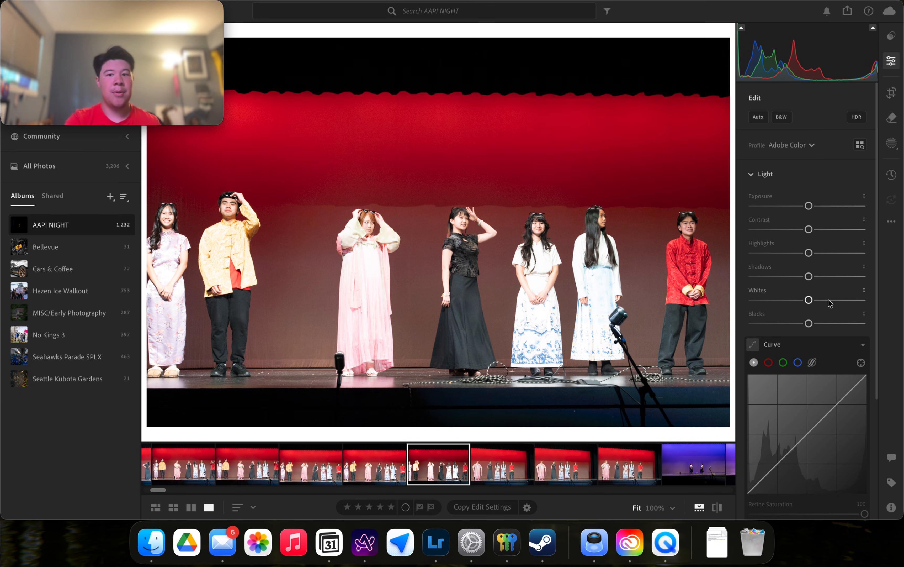
scroll(830, 303, down, 3)
scroll(786, 361, down, 3)
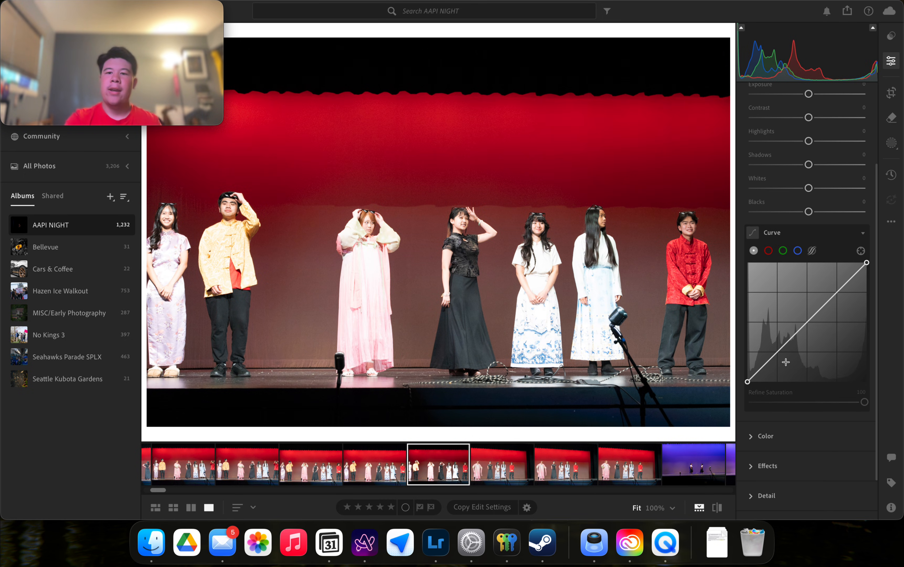
click(865, 238)
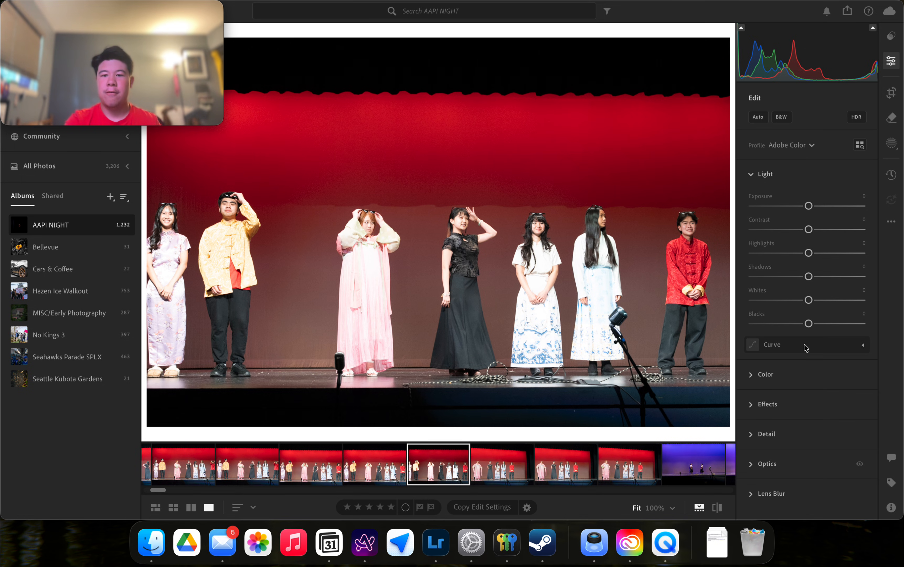
click(785, 350)
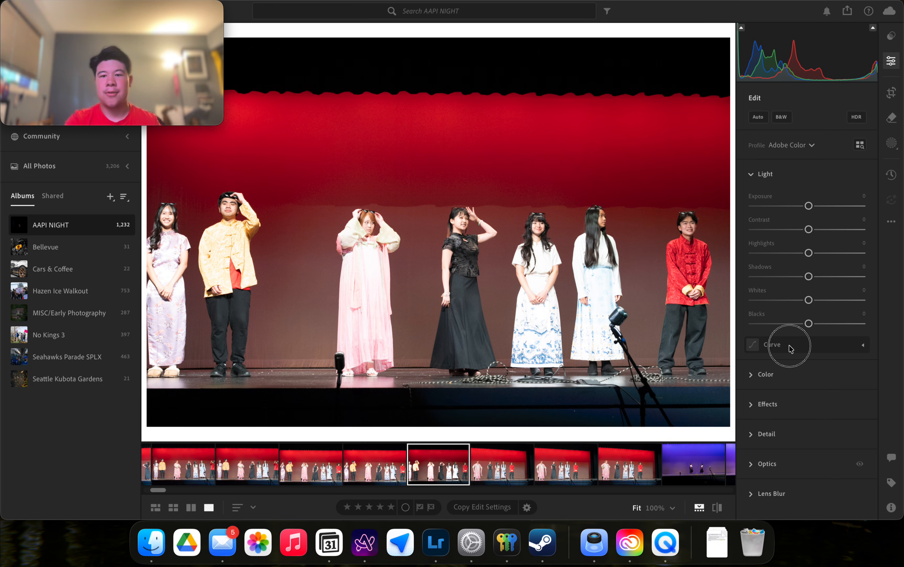
scroll(801, 367, down, 4)
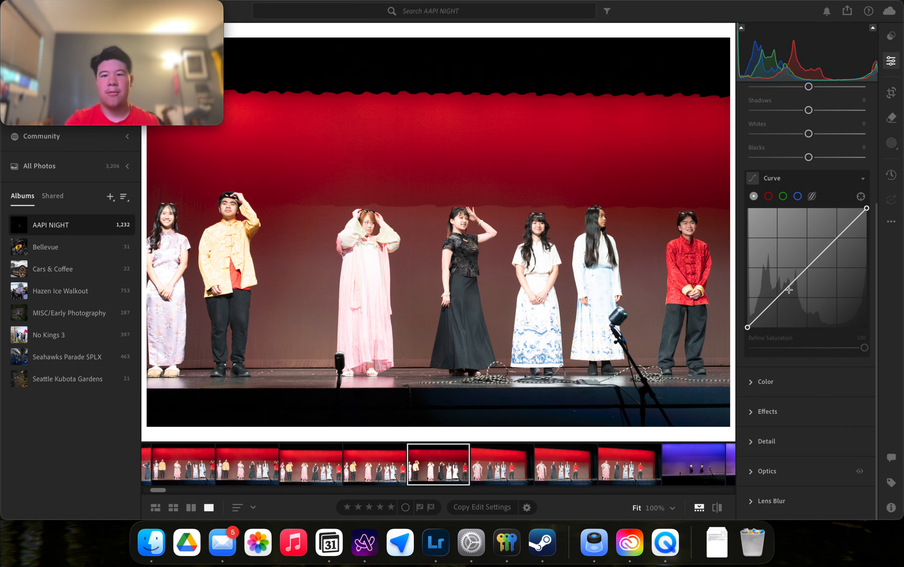
drag(789, 289, 795, 294)
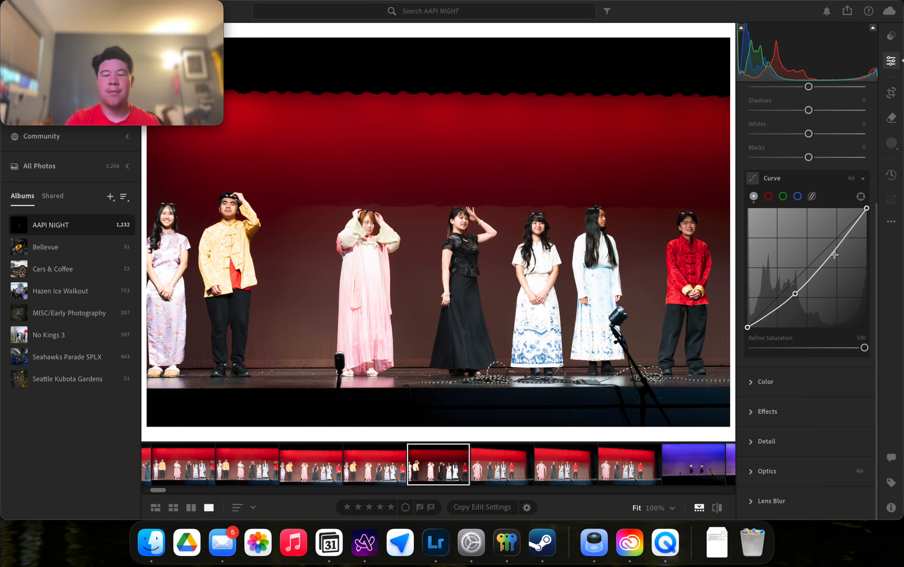
mouse_move(834, 254)
mouse_down()
mouse_move(825, 247)
mouse_move(836, 248)
mouse_up()
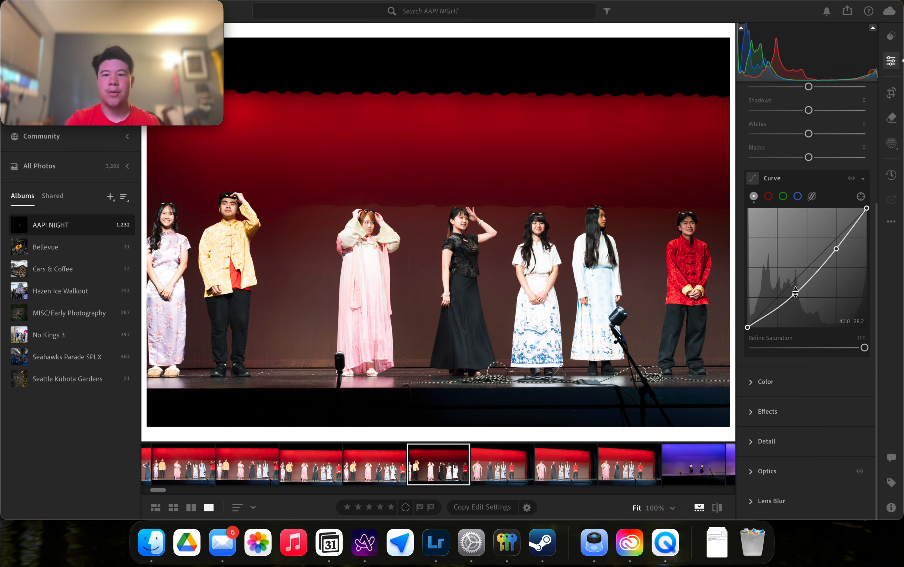
double_click(836, 249)
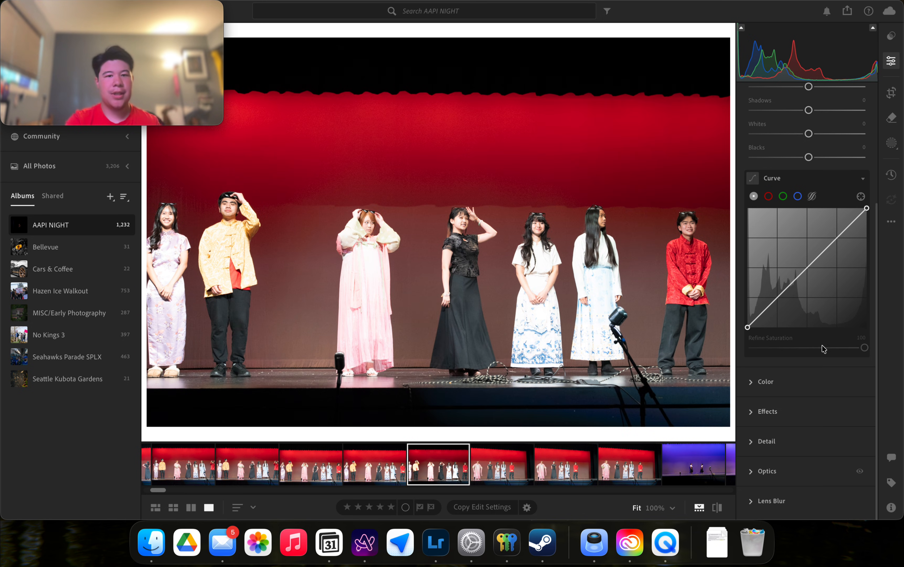
scroll(813, 354, up, 5)
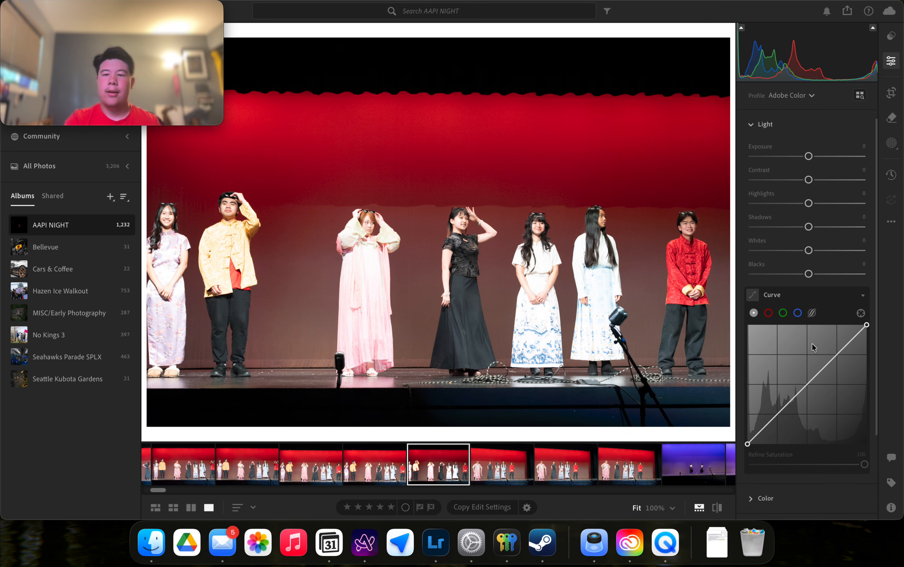
click(769, 350)
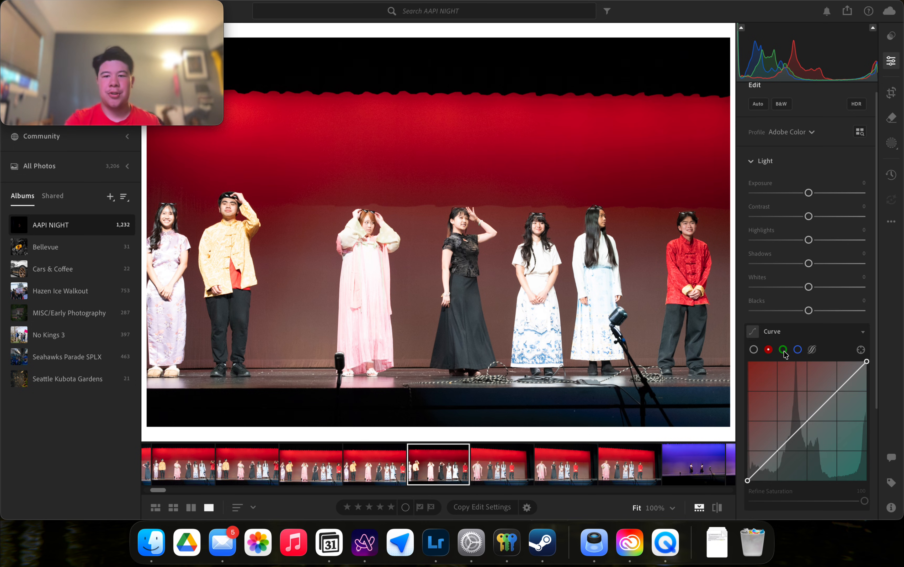
click(784, 350)
click(796, 350)
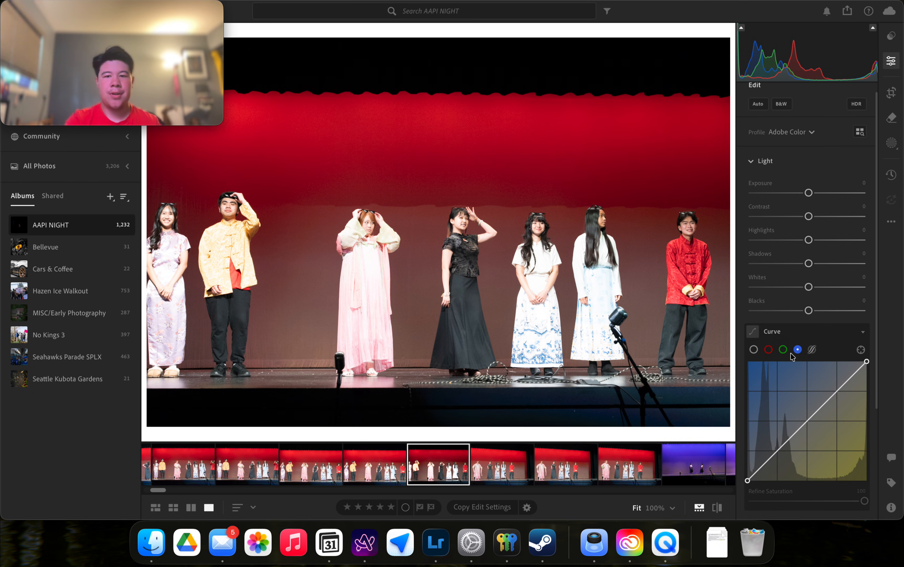
click(755, 350)
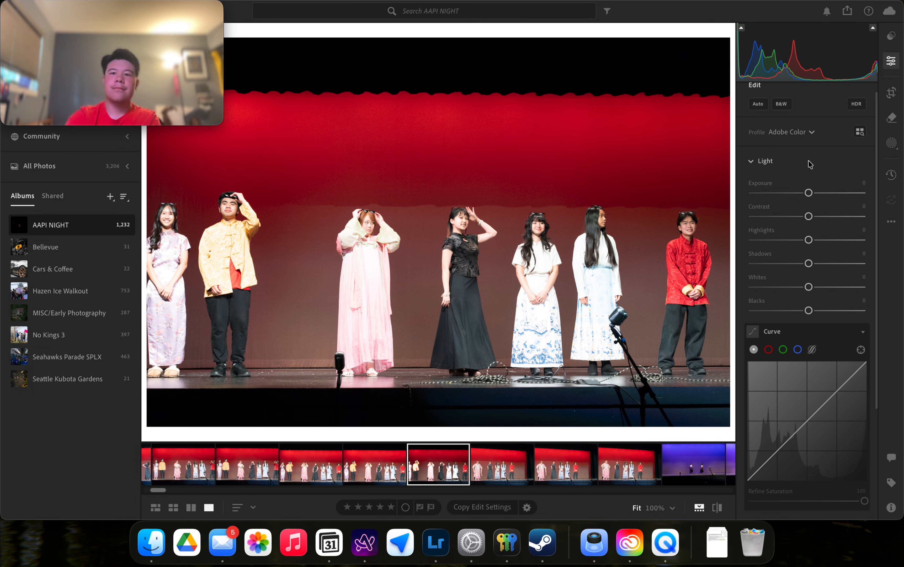
scroll(810, 164, down, 5)
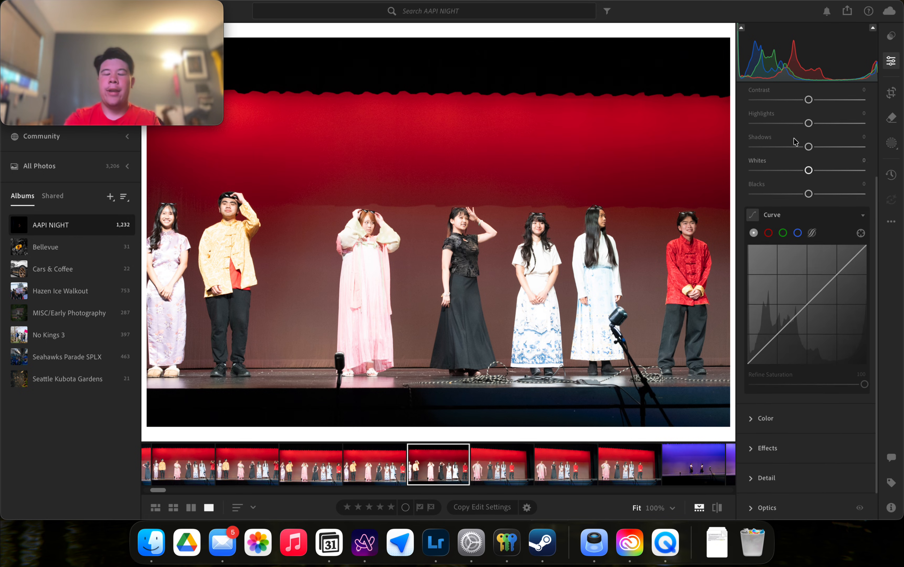
scroll(796, 142, up, 4)
click(766, 145)
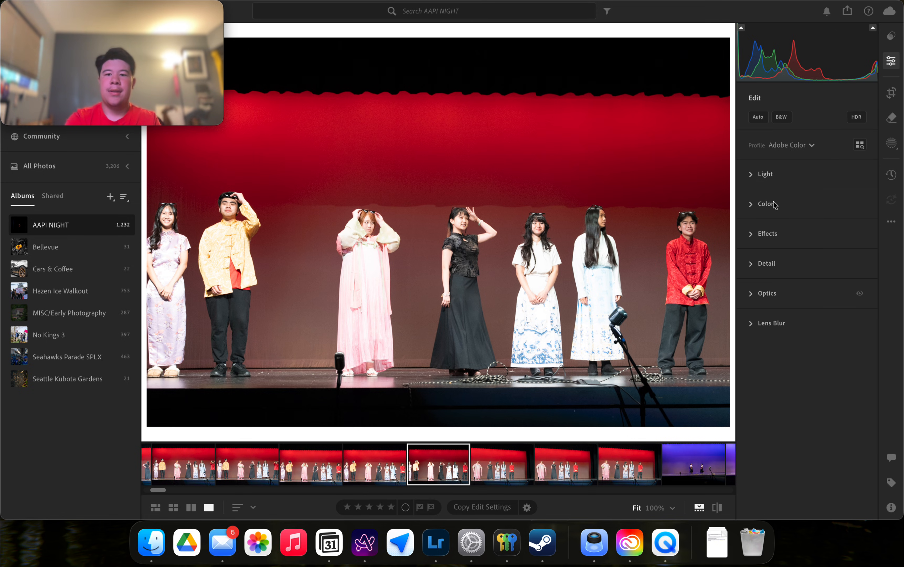
click(766, 204)
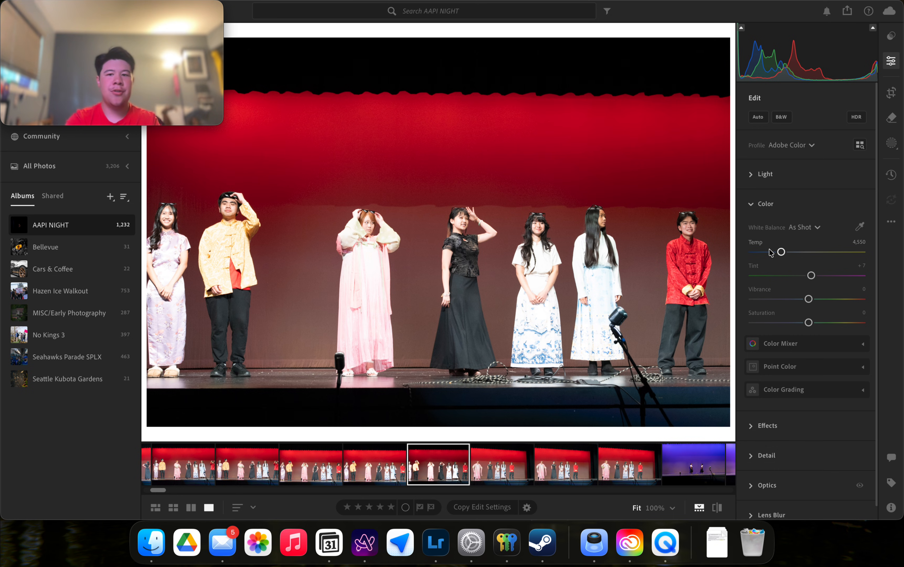
drag(781, 252, 901, 257)
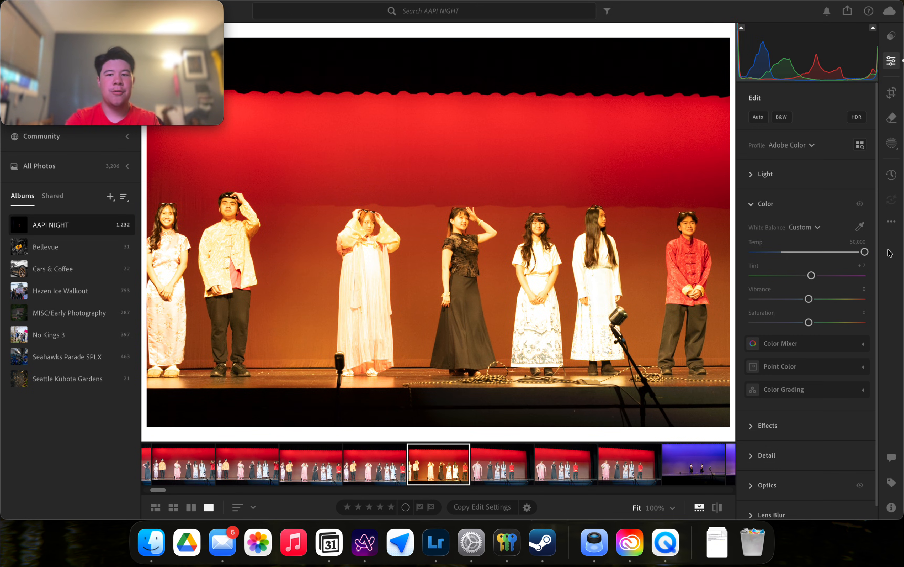
double_click(755, 242)
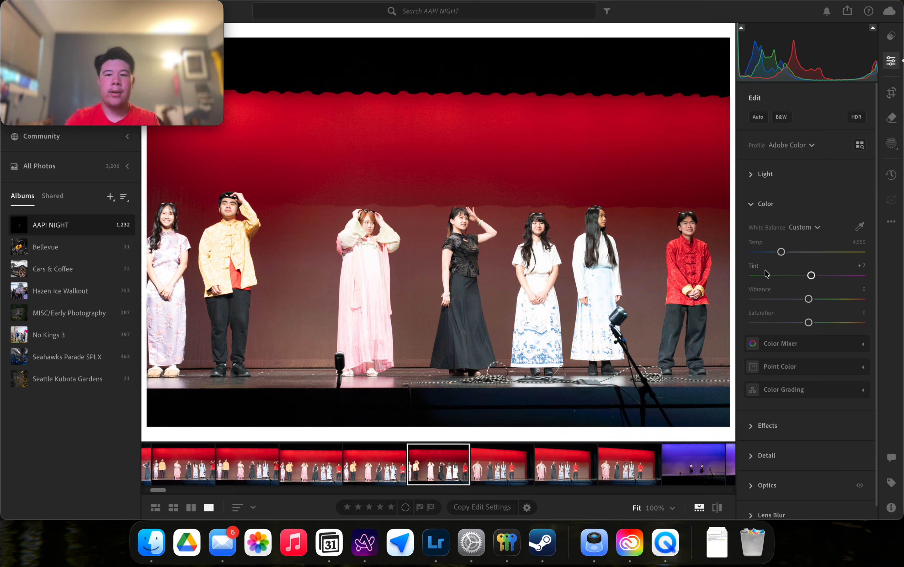
drag(787, 276, 899, 242)
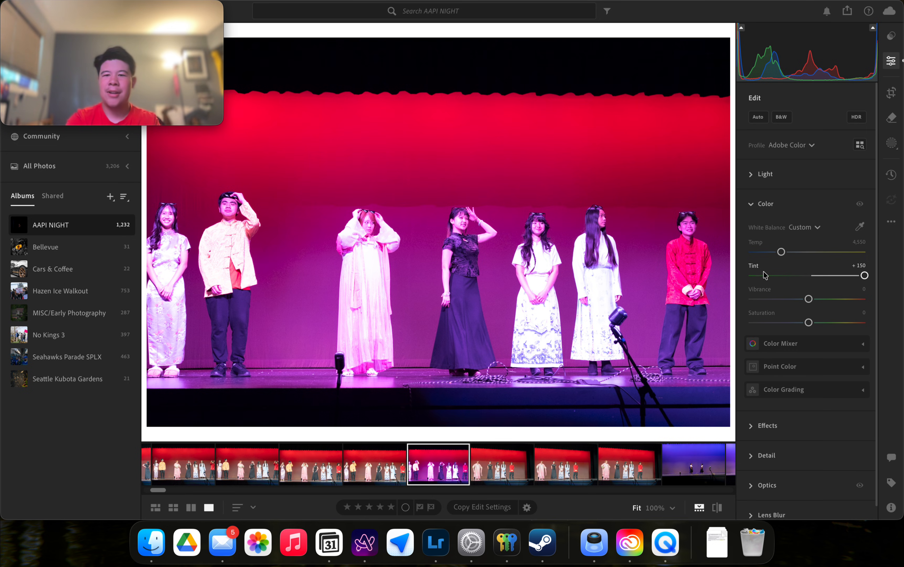
double_click(753, 266)
mouse_move(808, 299)
mouse_down()
mouse_move(864, 299)
mouse_move(757, 291)
mouse_move(811, 304)
mouse_up()
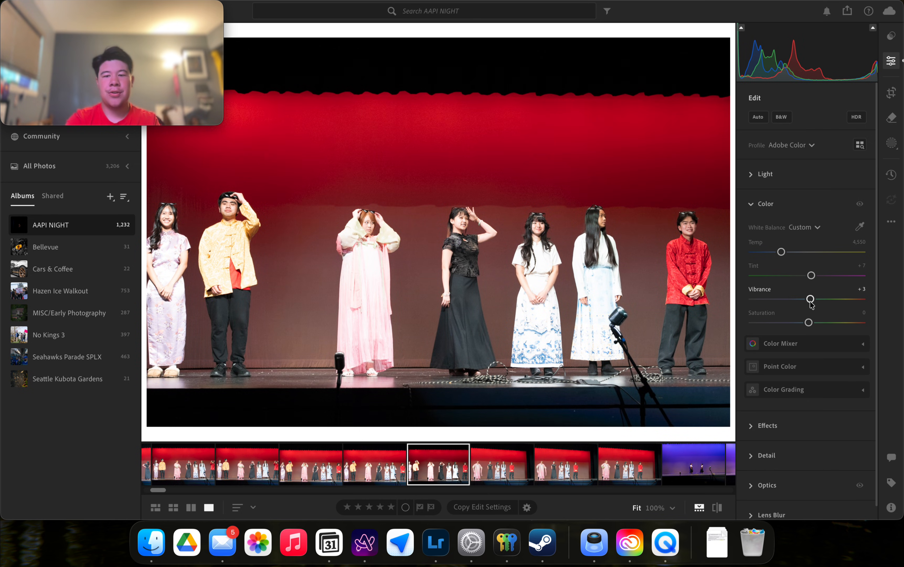
double_click(754, 291)
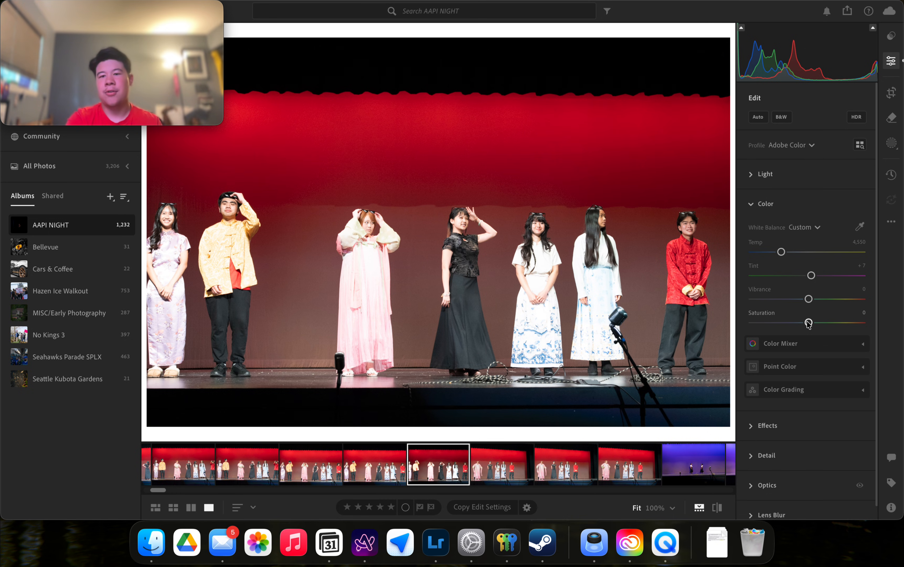
drag(808, 323, 789, 337)
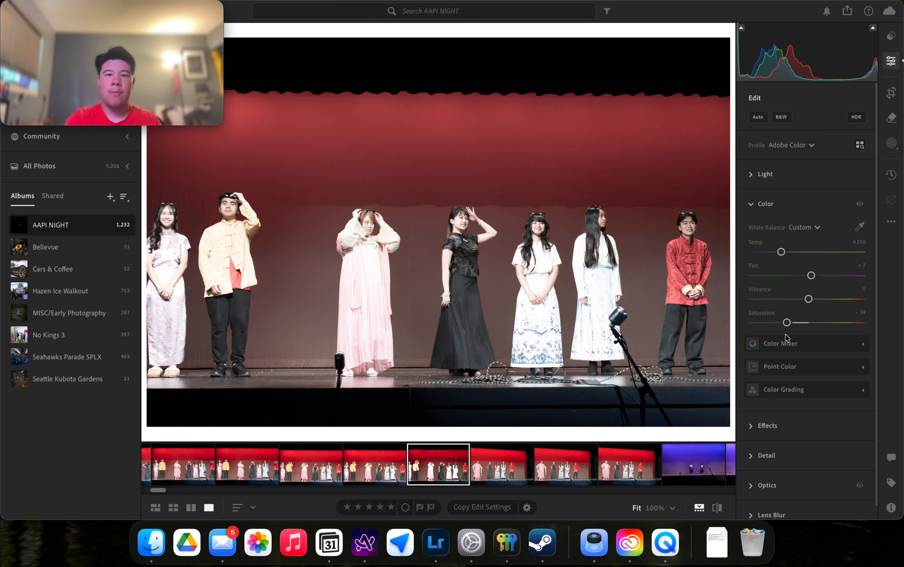
double_click(767, 318)
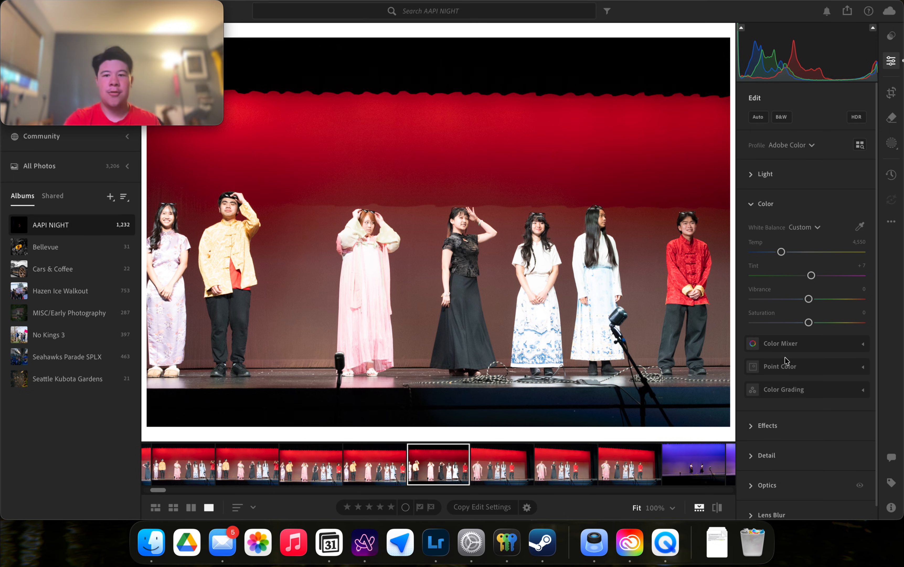
click(781, 344)
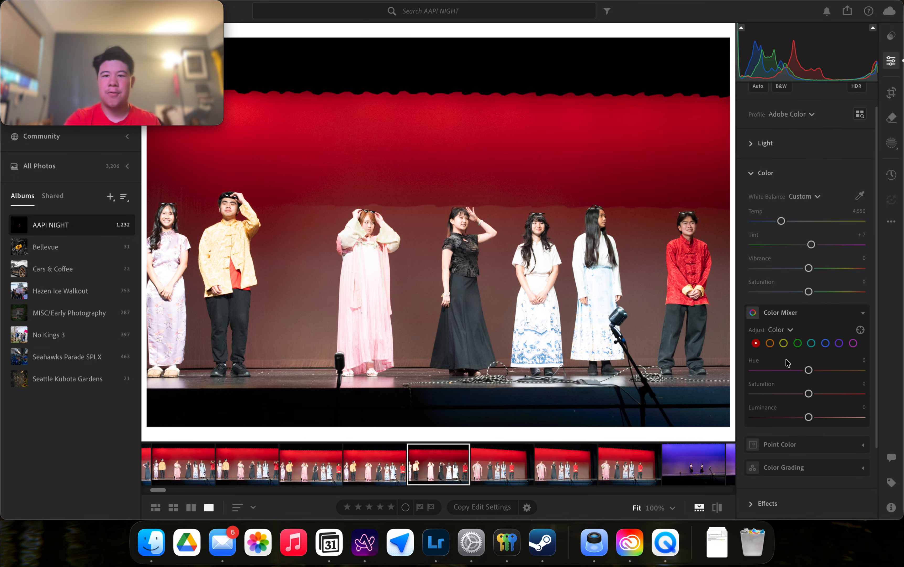
click(813, 392)
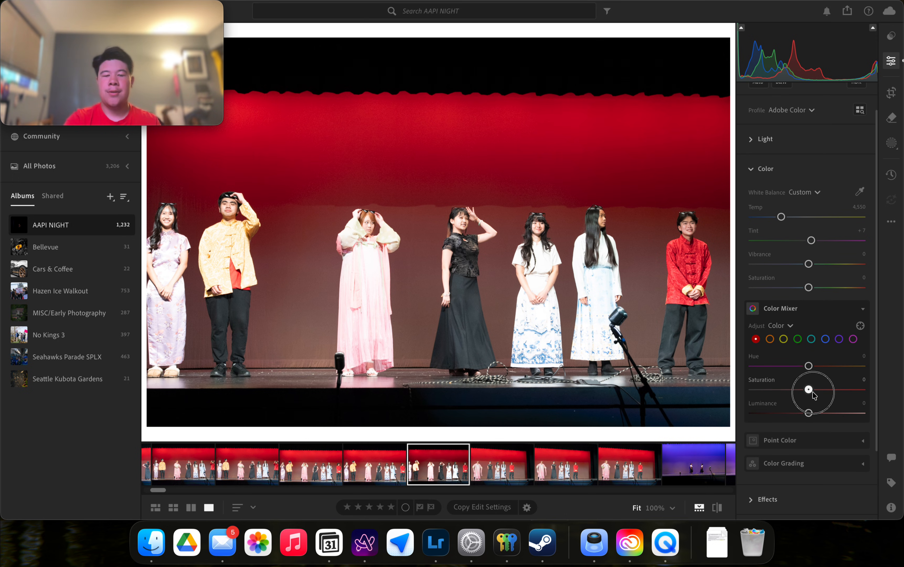
drag(811, 394, 678, 395)
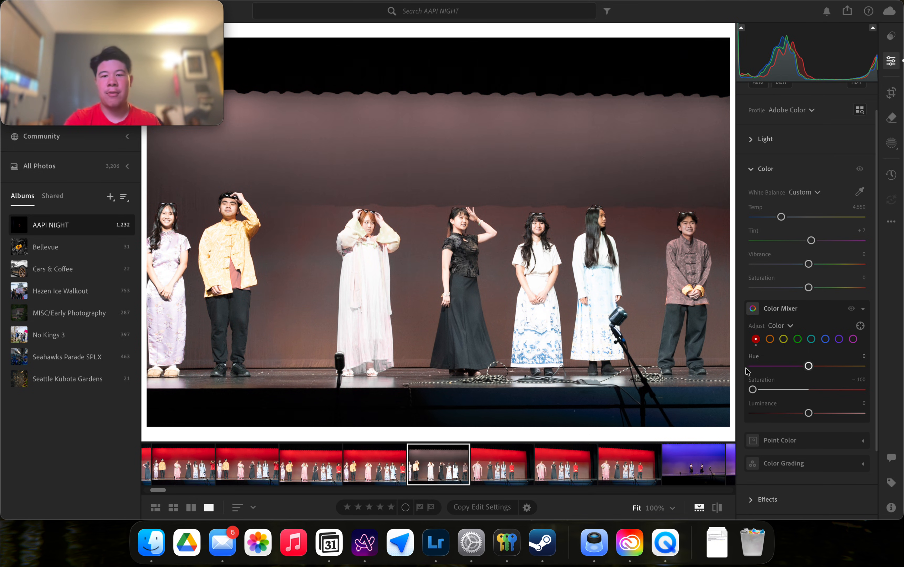
double_click(752, 389)
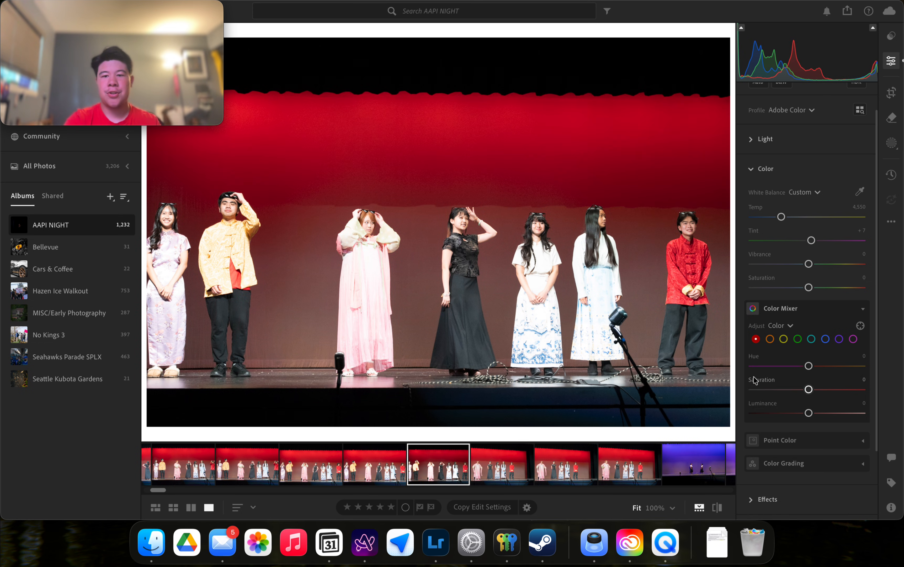
drag(808, 366, 902, 419)
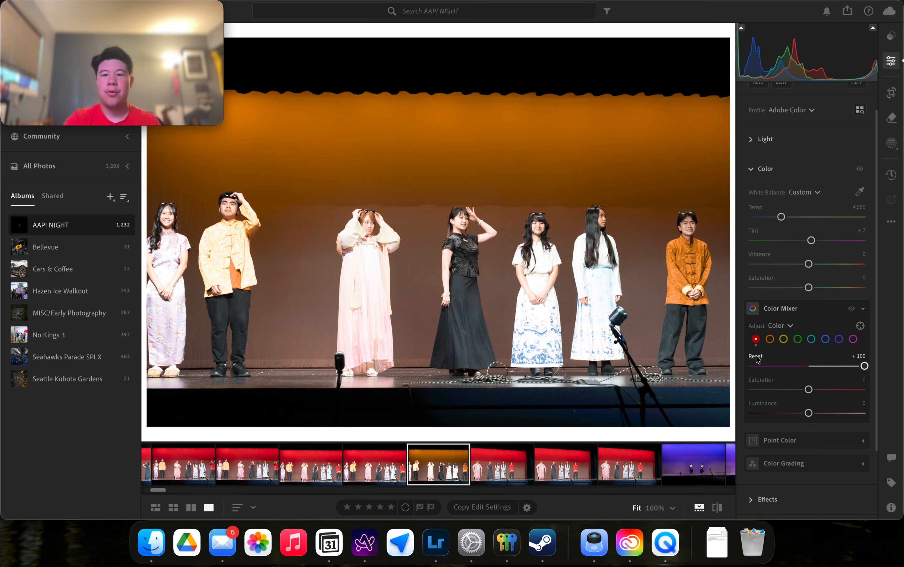
double_click(753, 356)
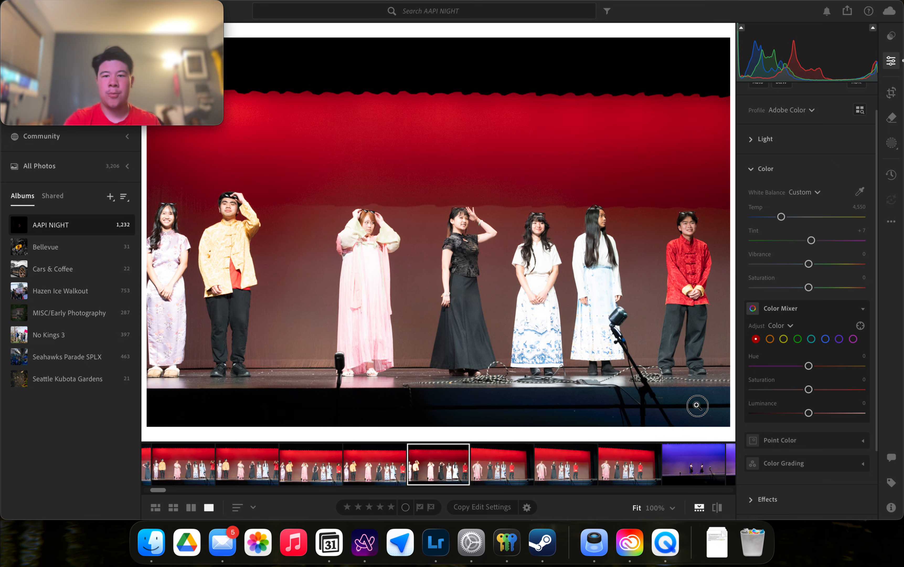
drag(768, 413, 866, 414)
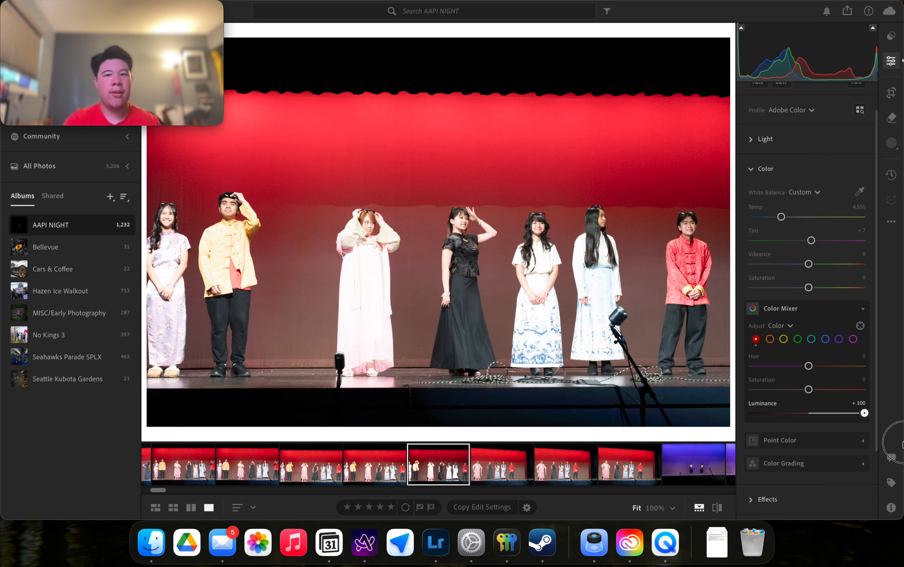
double_click(763, 404)
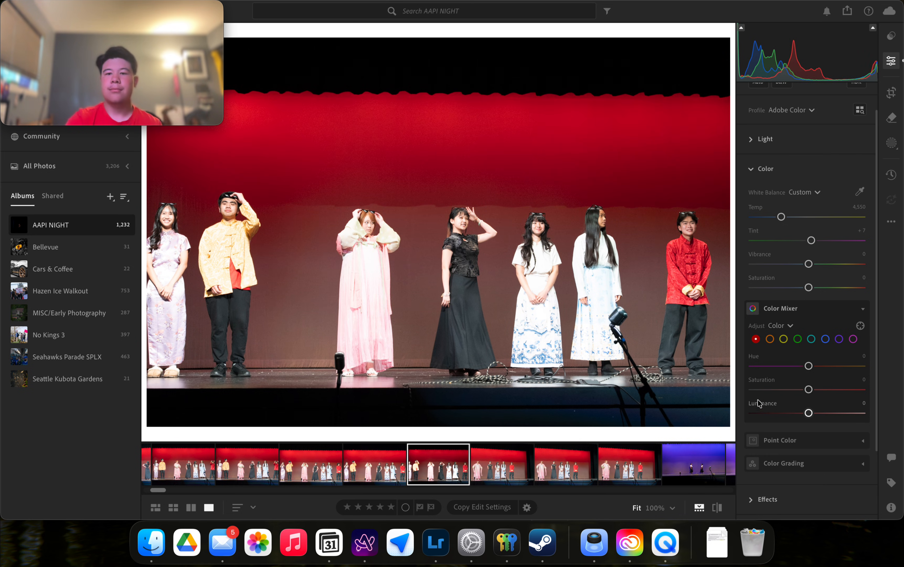
click(770, 339)
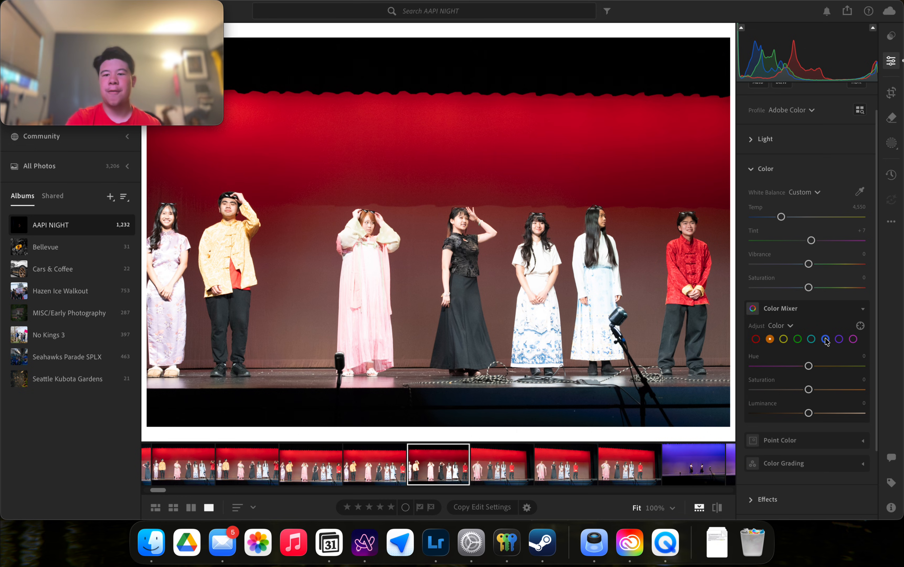
click(839, 338)
click(815, 310)
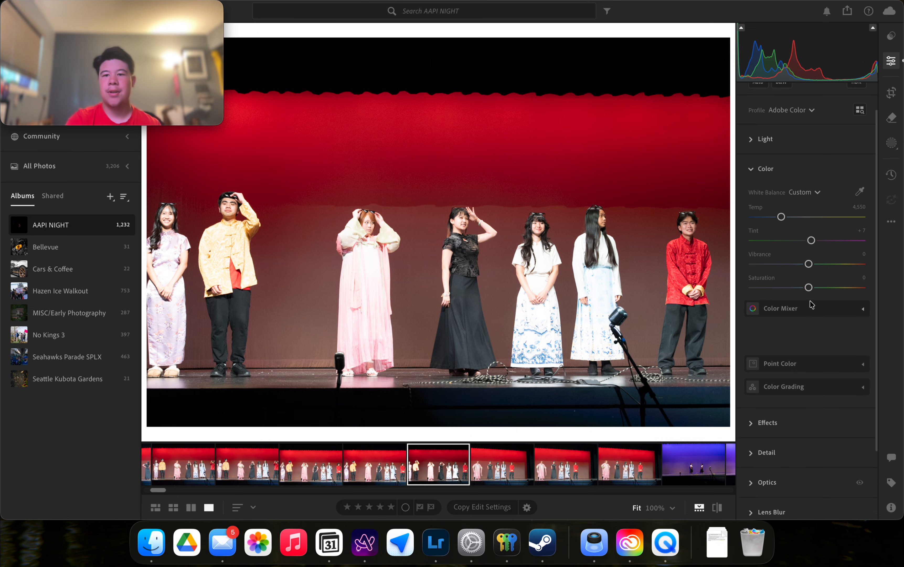
Sample the red curtain and the yellow shirt as Point Color swatches, then collapse Point Color.
click(791, 354)
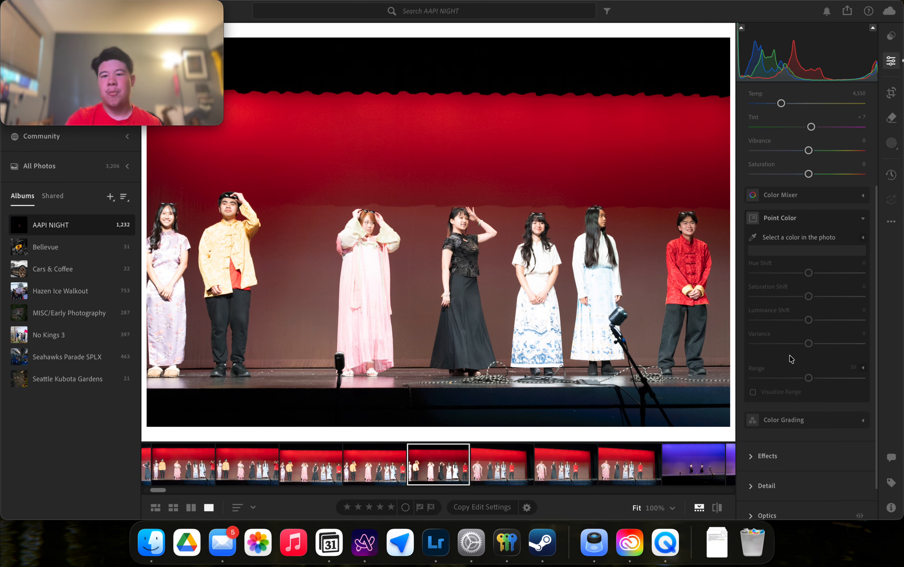
mouse_move(796, 185)
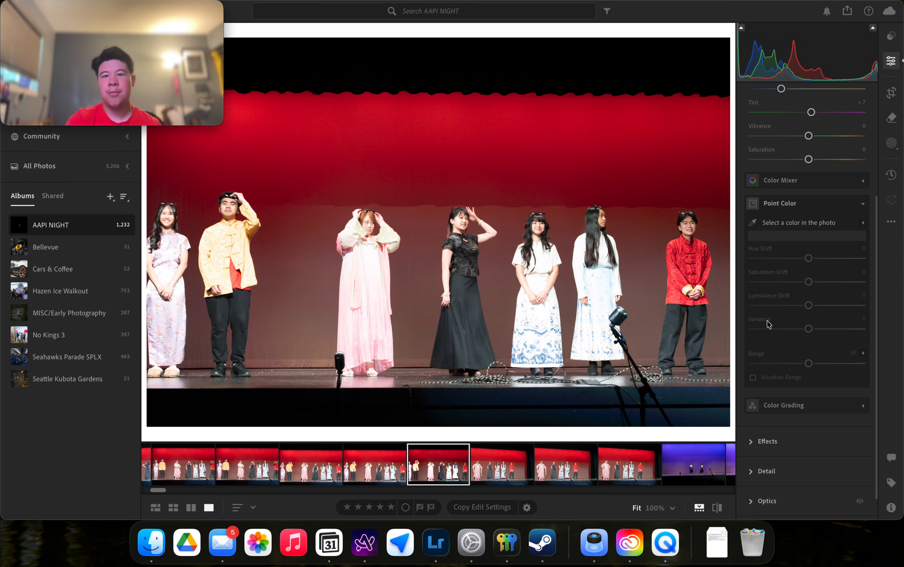
click(535, 150)
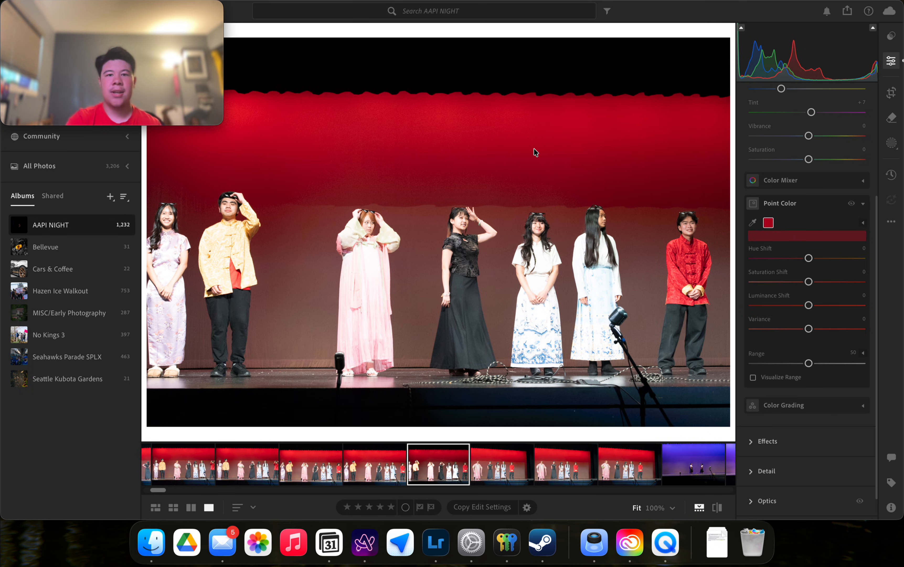
click(753, 223)
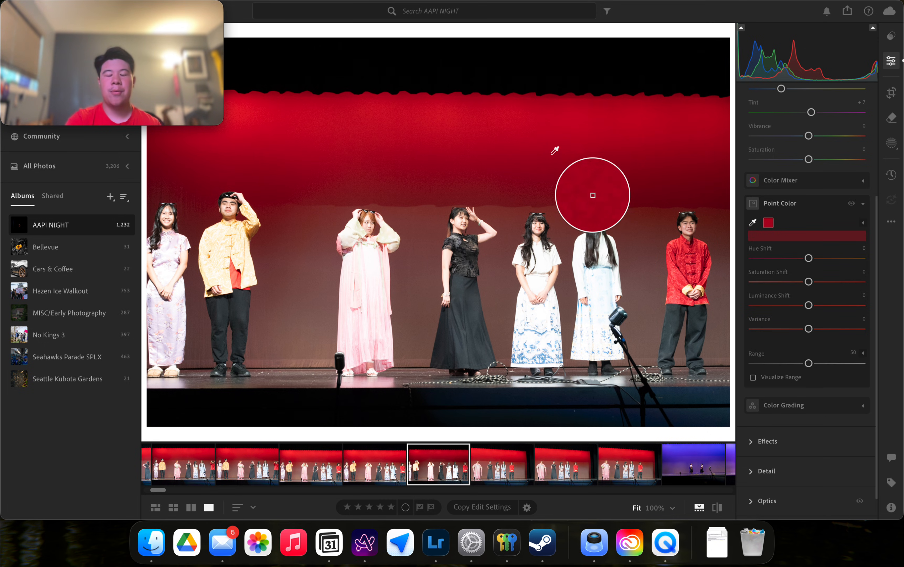
click(475, 269)
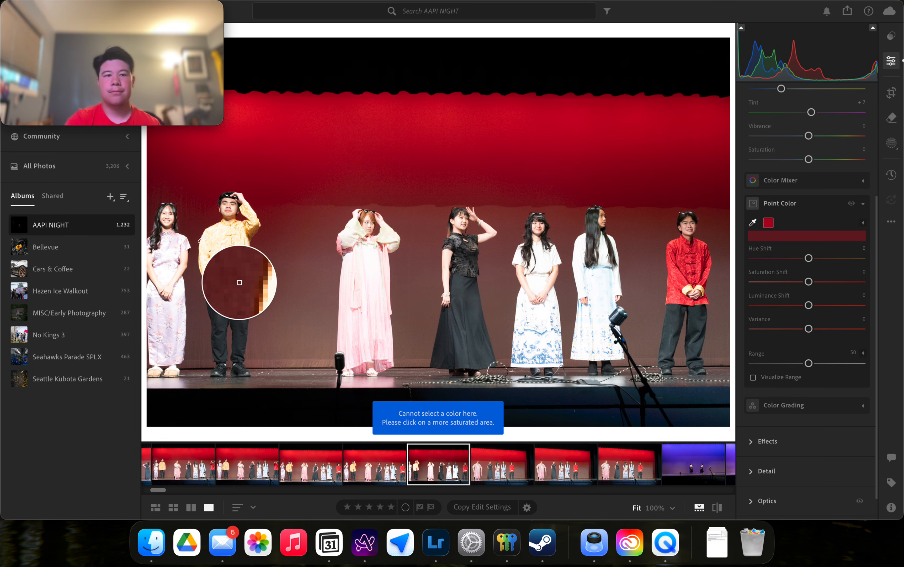
click(255, 291)
scroll(845, 384, down, 2)
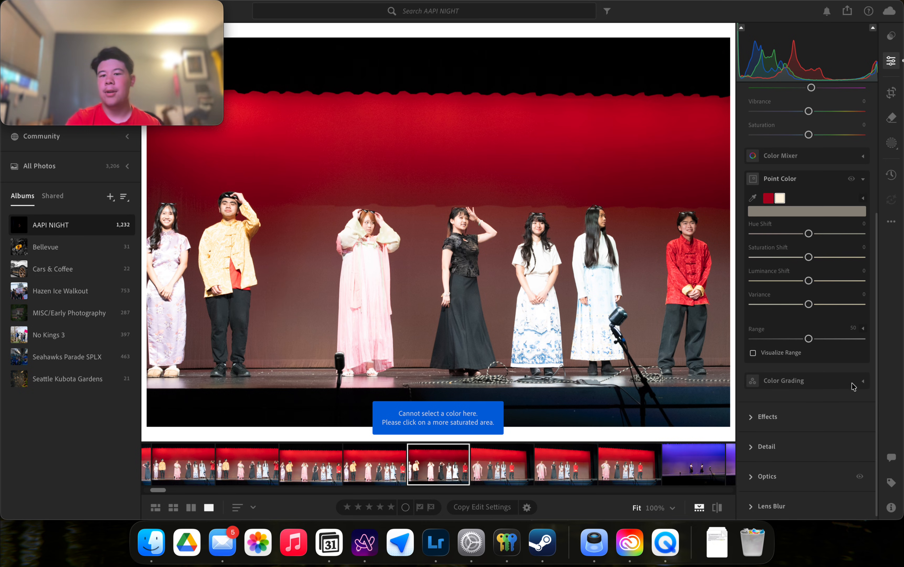
click(863, 174)
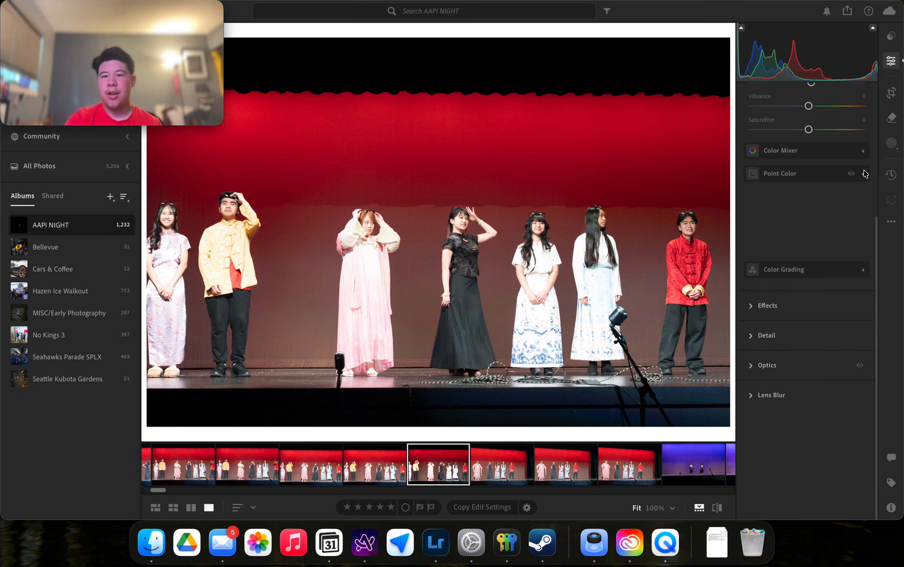
Try red midtones and cyan highlights in Color Grading, reset every wheel to neutral, and collapse it.
click(790, 374)
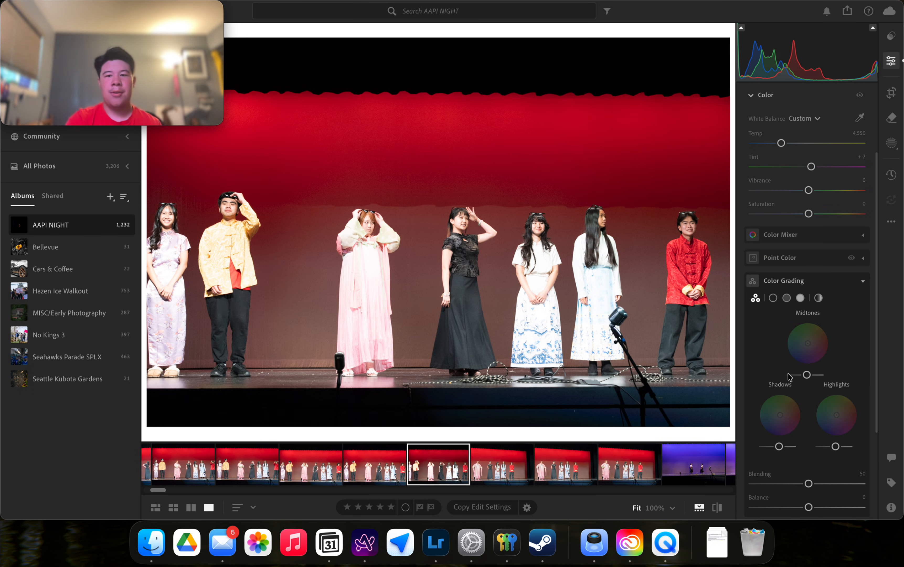
scroll(795, 300, down, 3)
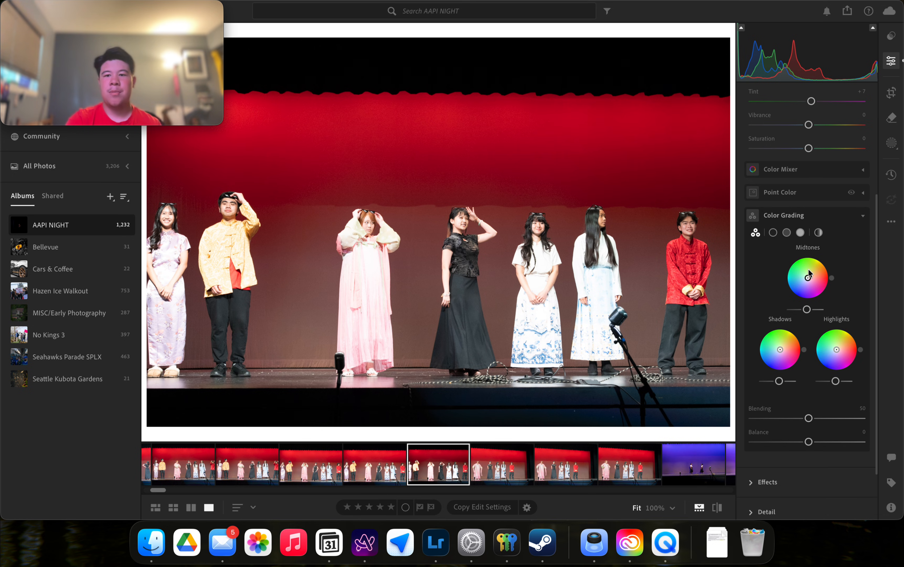
drag(812, 277, 813, 280)
drag(836, 350, 776, 342)
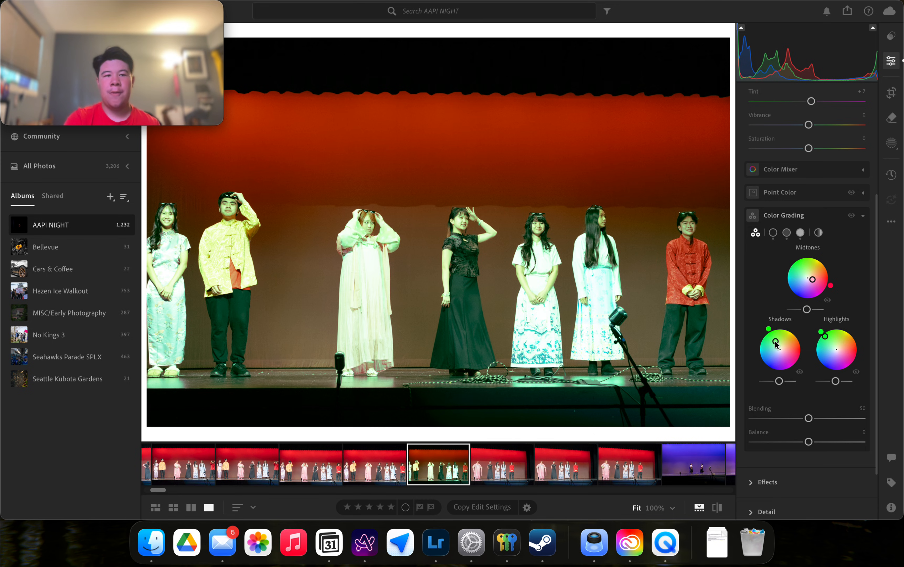
double_click(775, 340)
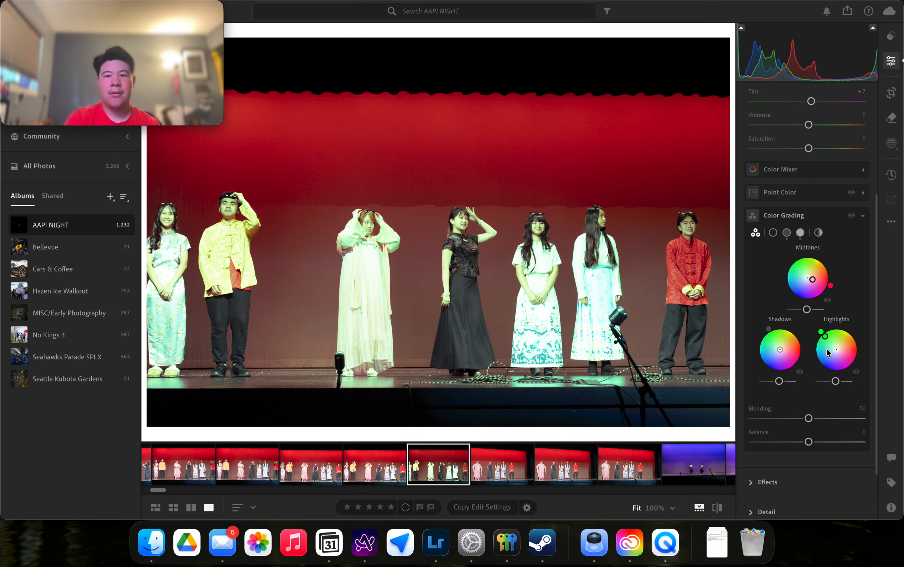
double_click(826, 337)
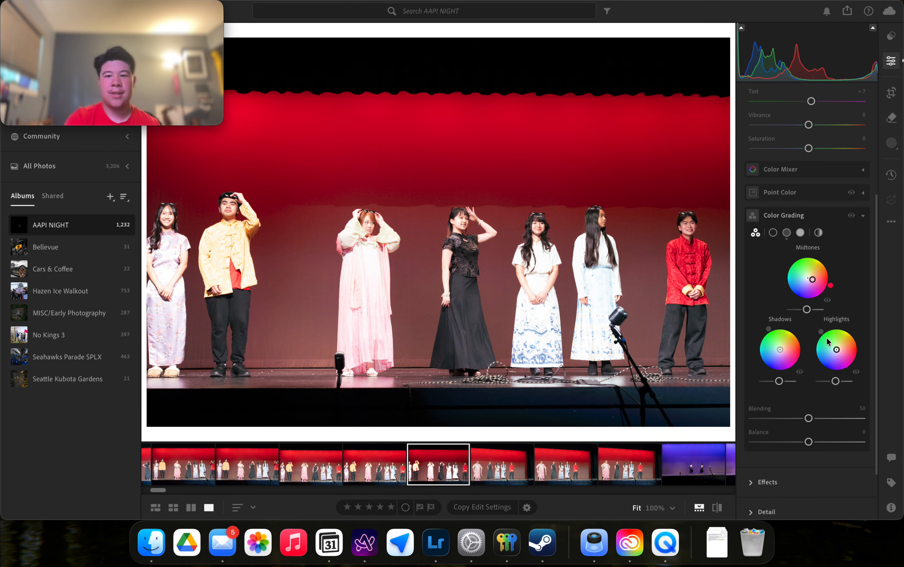
double_click(811, 279)
drag(808, 278, 810, 278)
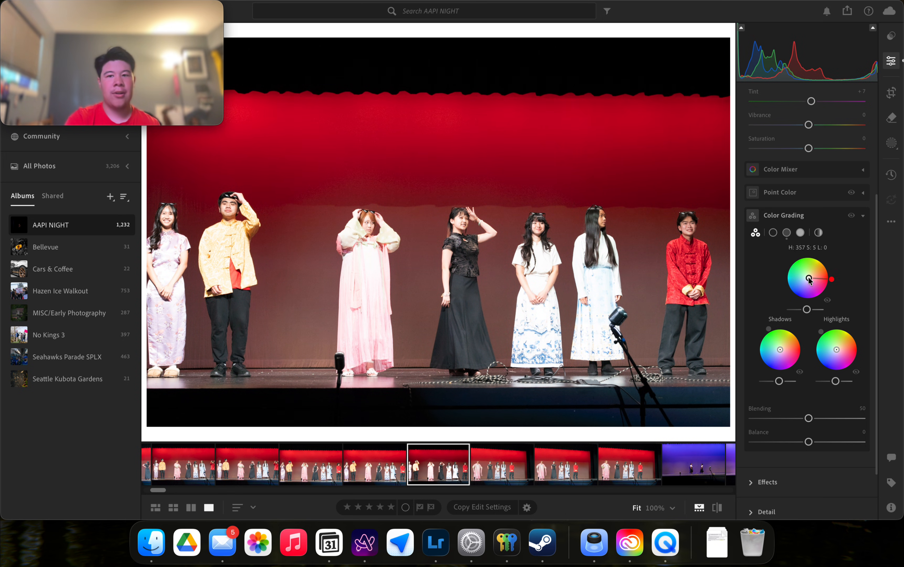
double_click(810, 278)
click(825, 215)
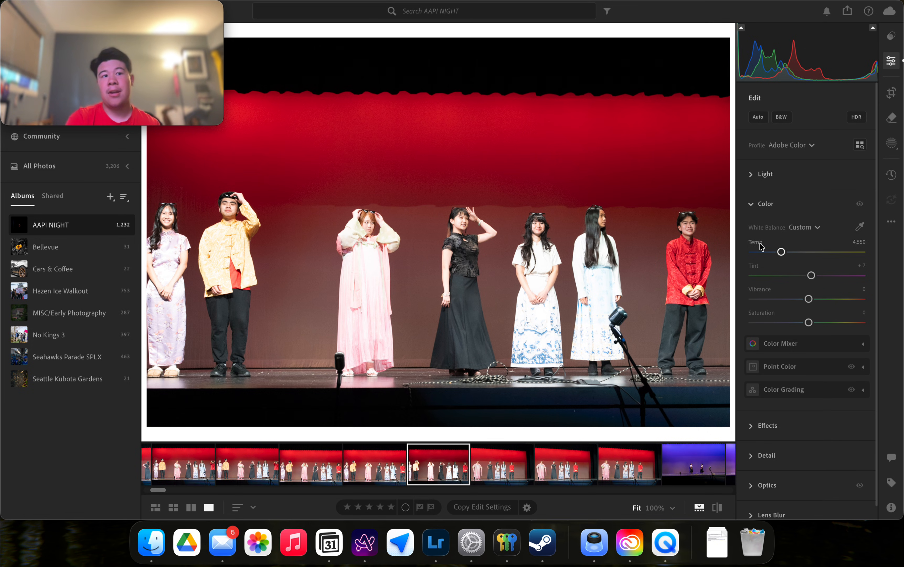
Collapse the Color section, keeping white balance at Temp 4,550 and Tint +7.
mouse_move(761, 245)
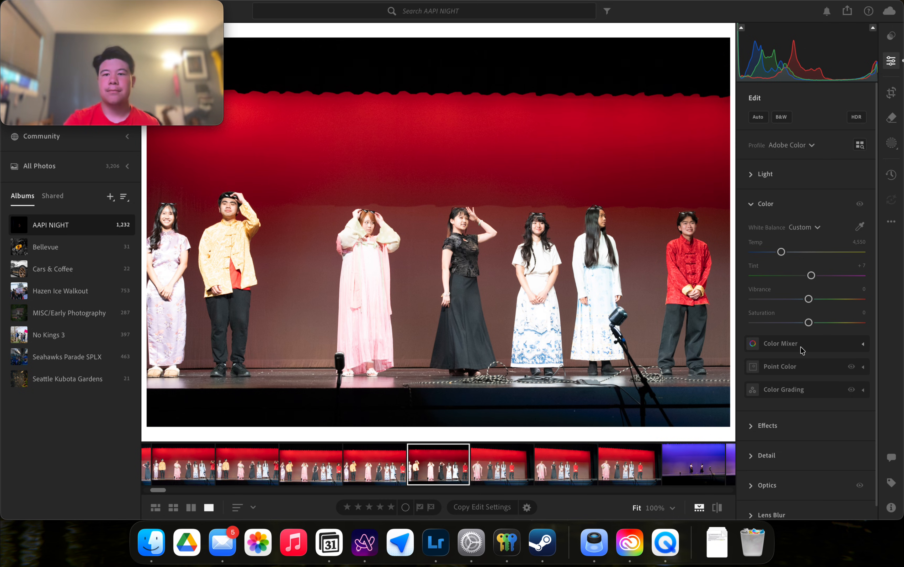
click(765, 205)
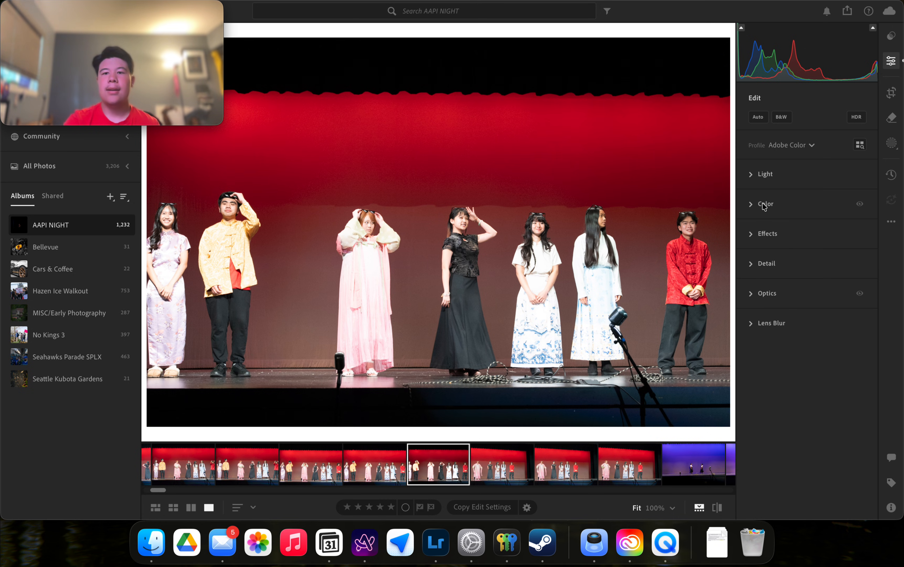
In Effects, try maximum grain and a strong white vignette, then reset both.
click(767, 234)
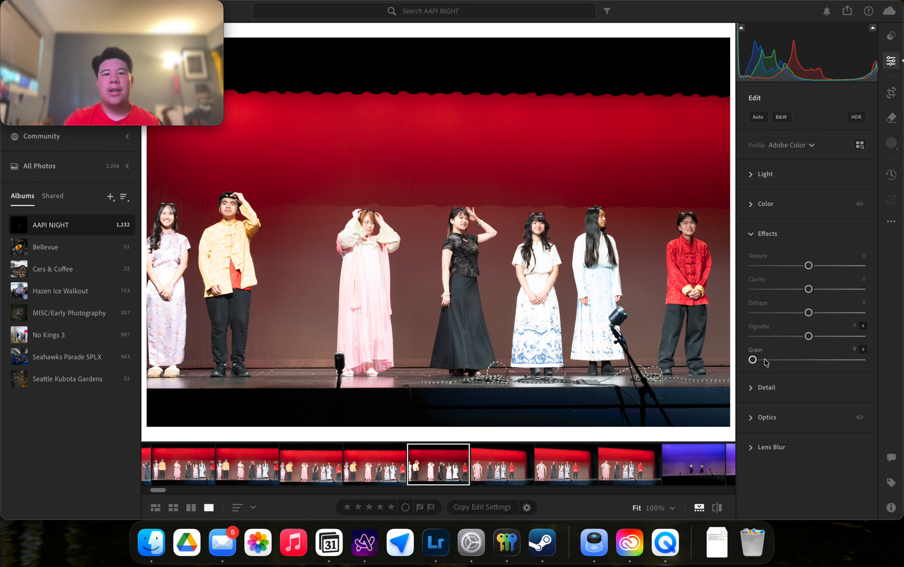
drag(766, 360, 883, 382)
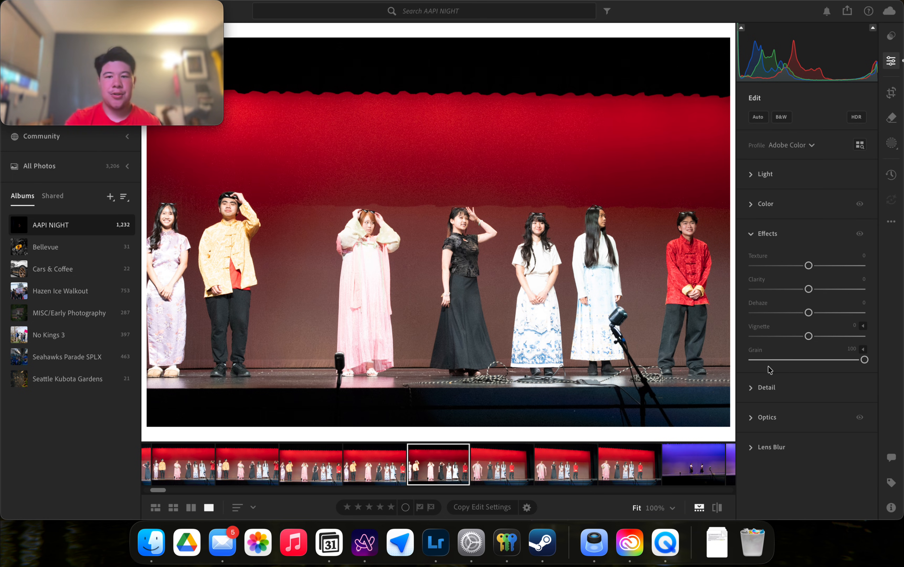
double_click(753, 347)
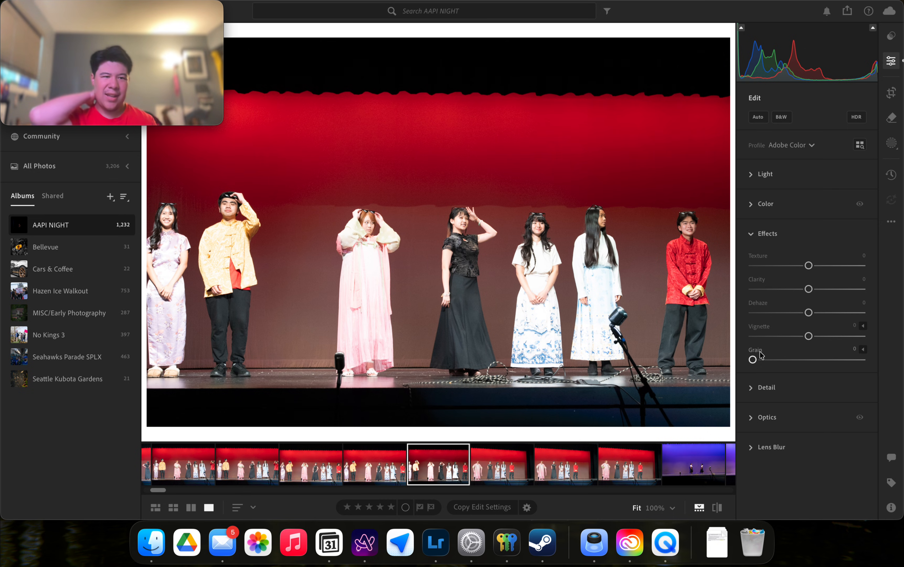
click(770, 336)
drag(771, 336, 889, 347)
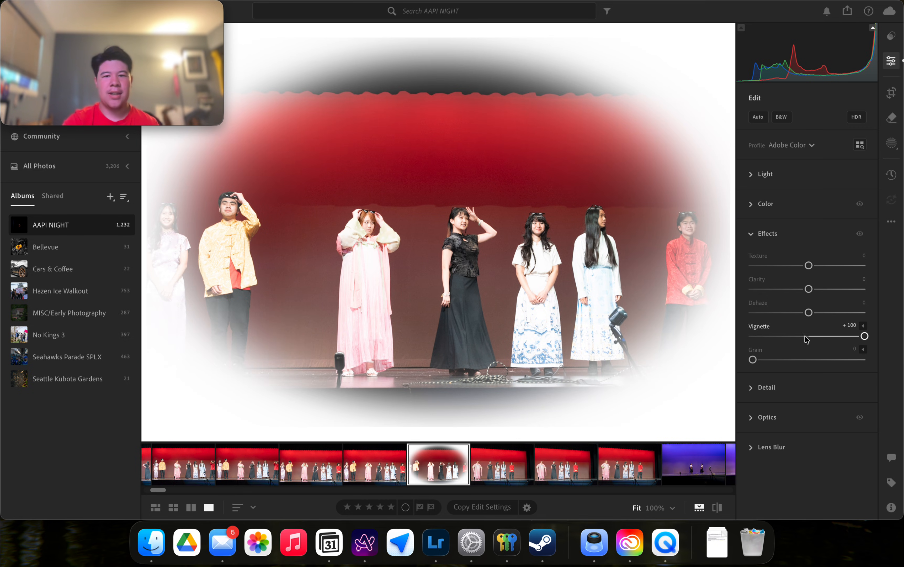
double_click(756, 326)
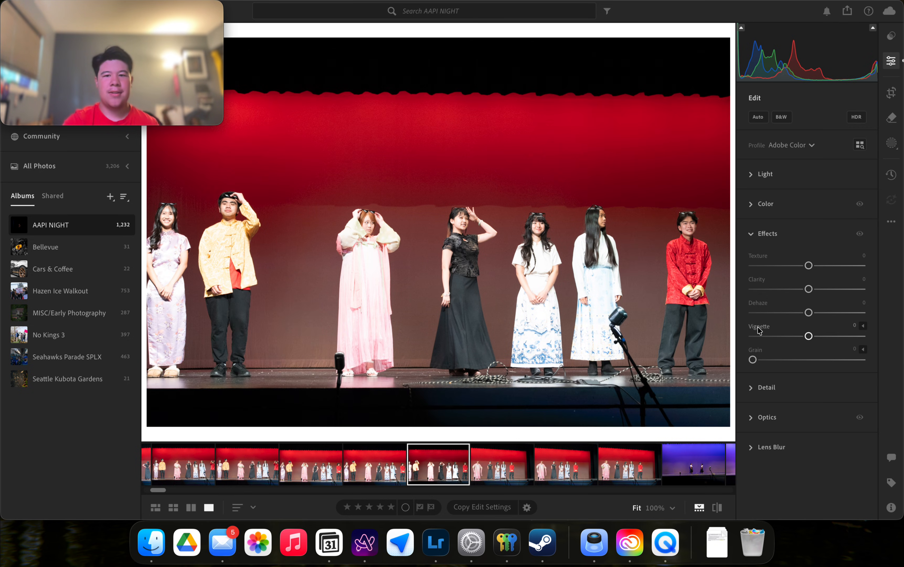
Set the vignette to -36, return Clarity, Texture and Dehaze to 0, and collapse Effects.
drag(820, 291, 836, 265)
drag(809, 336, 789, 334)
click(764, 304)
click(754, 309)
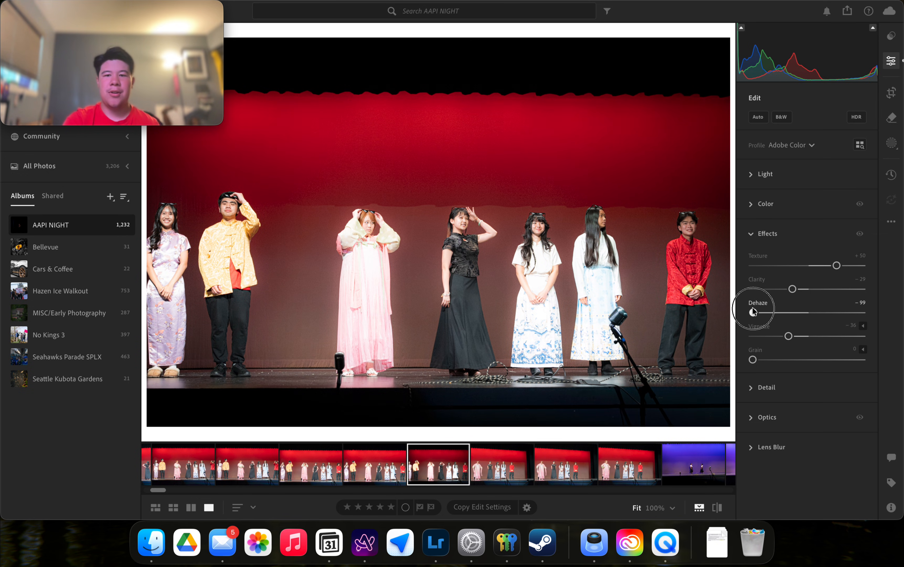
click(757, 303)
click(758, 279)
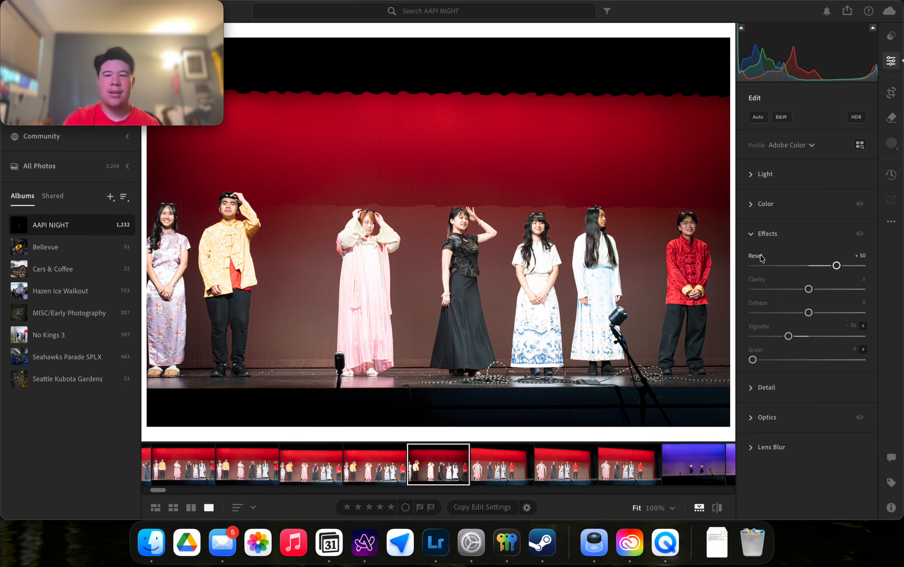
click(760, 257)
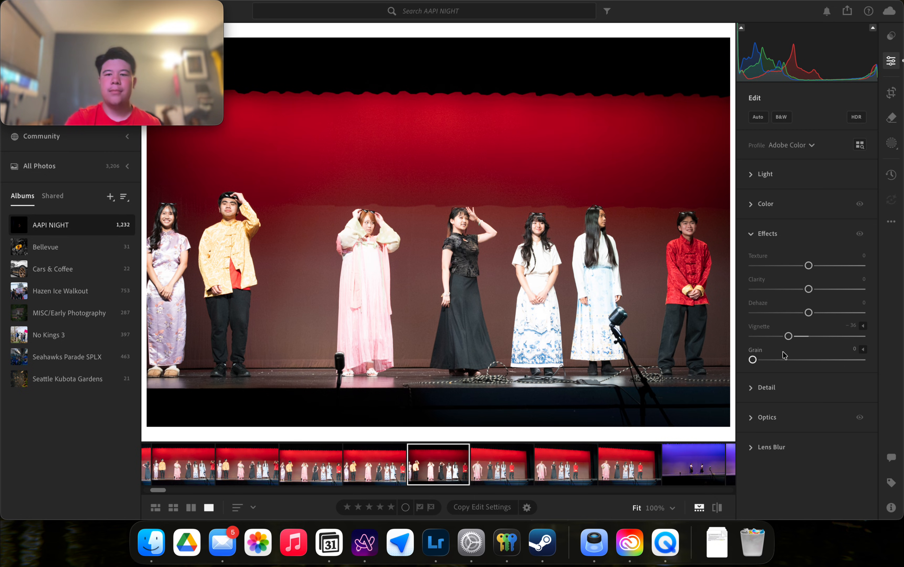
click(777, 234)
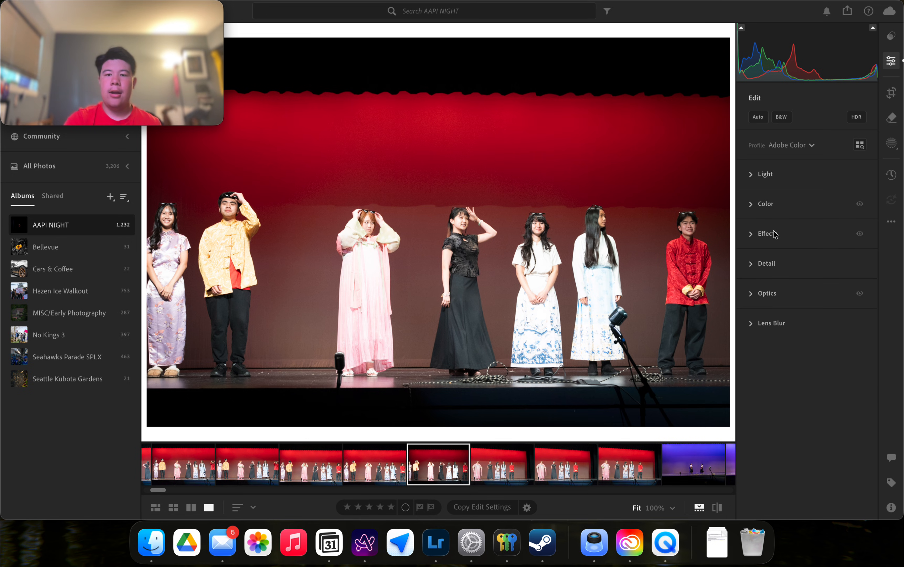
Turn on AI Denoise at Amount 50 in the Detail panel, then zoom in on the woman in black.
click(772, 265)
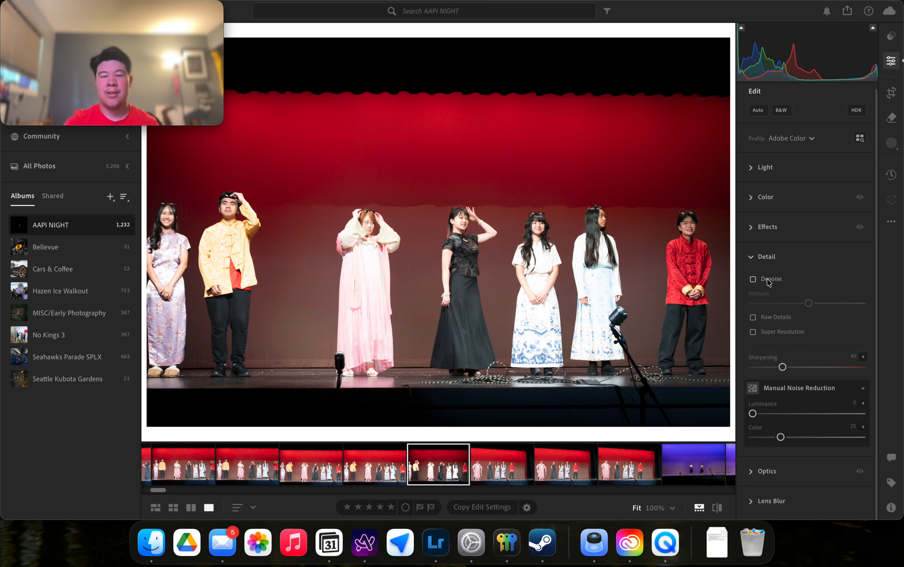
mouse_move(769, 282)
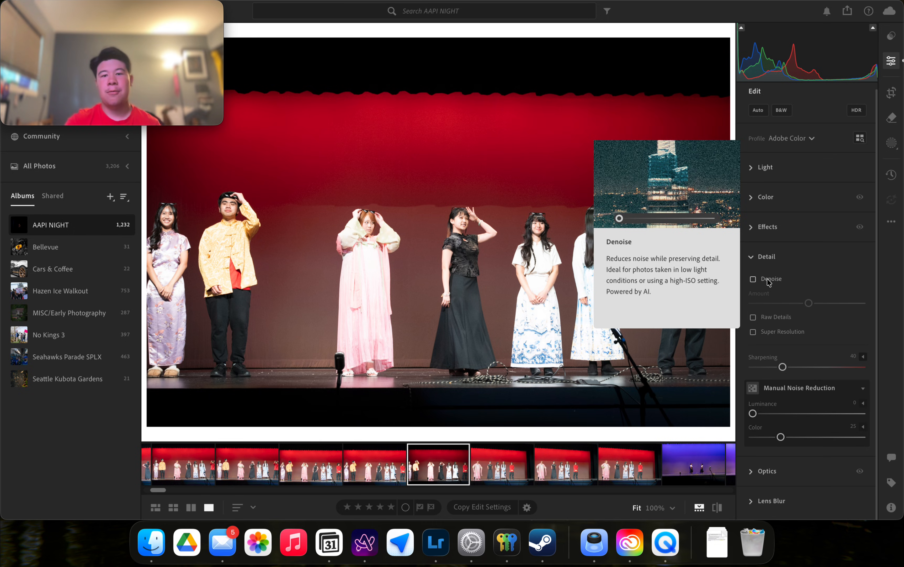
click(768, 280)
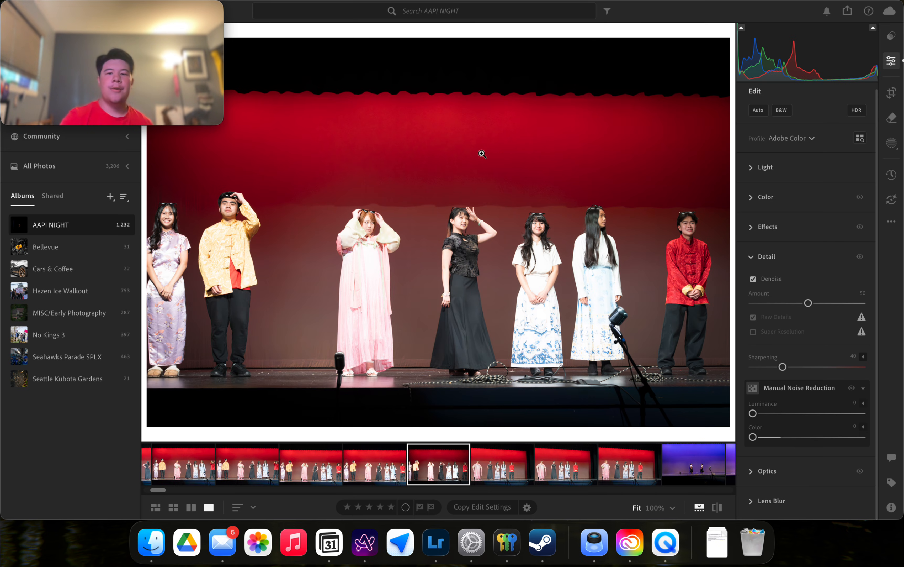
click(471, 219)
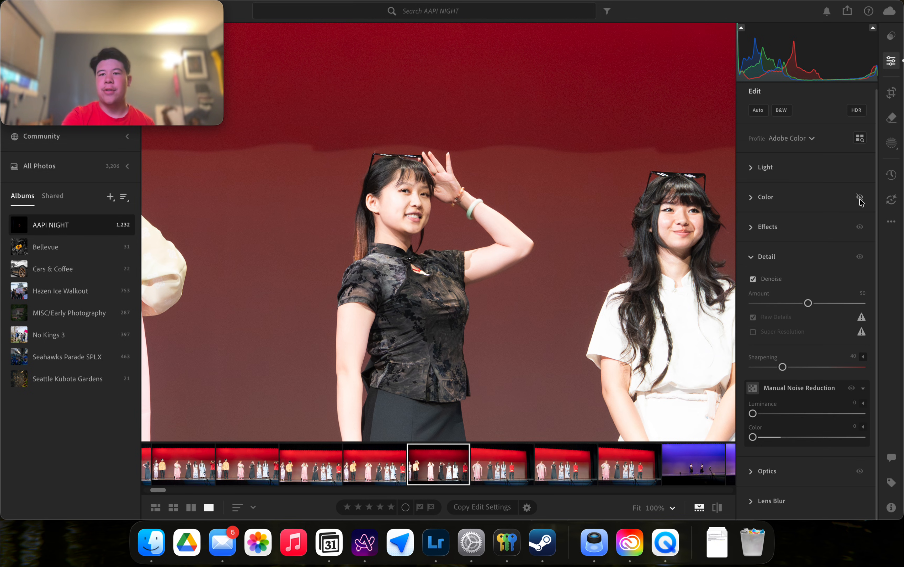
Compare the photo with and without Detail effects, zoomed in on the performers' faces.
click(860, 228)
click(863, 258)
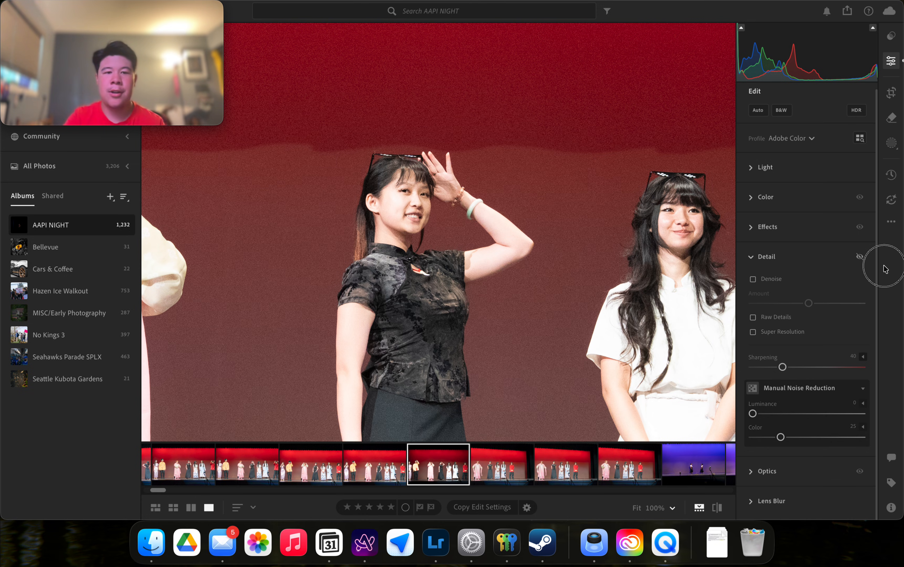
drag(884, 266, 861, 263)
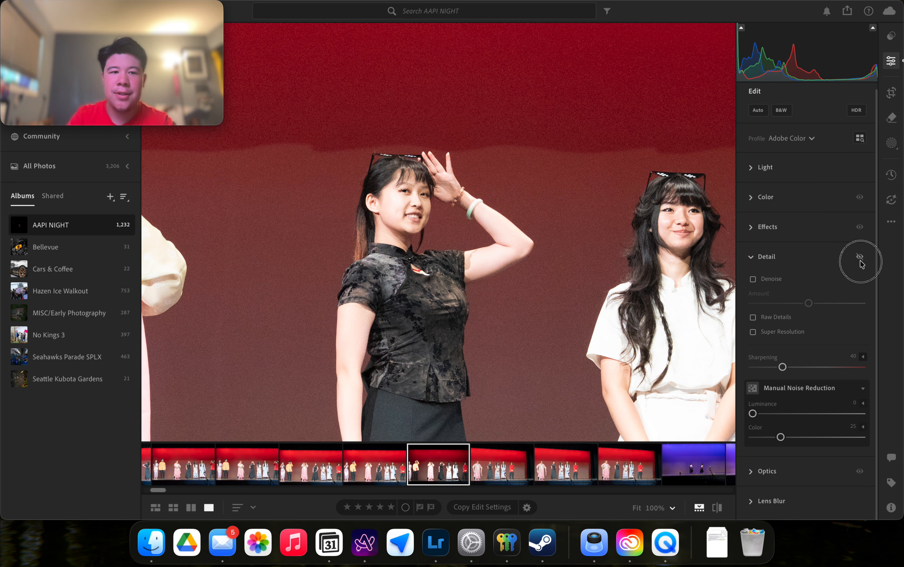
drag(861, 263, 861, 264)
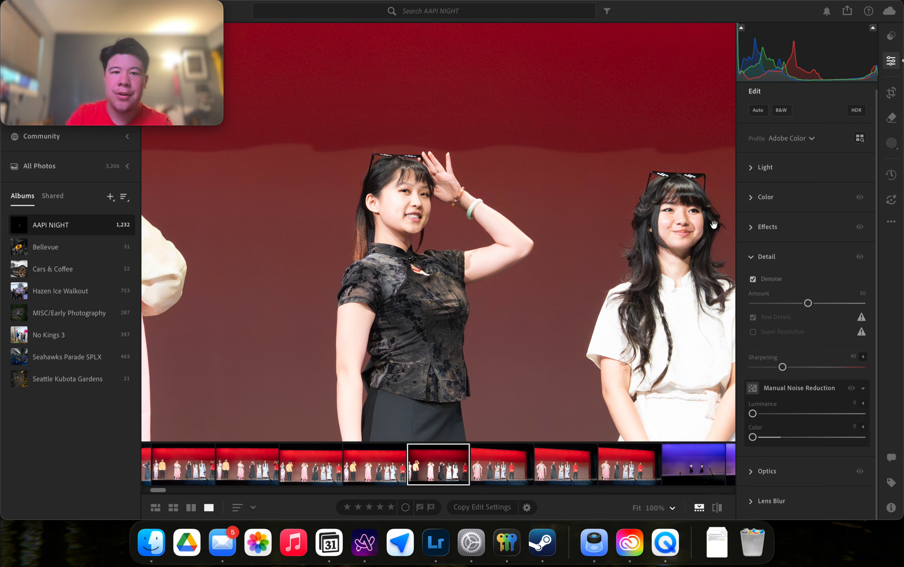
click(632, 190)
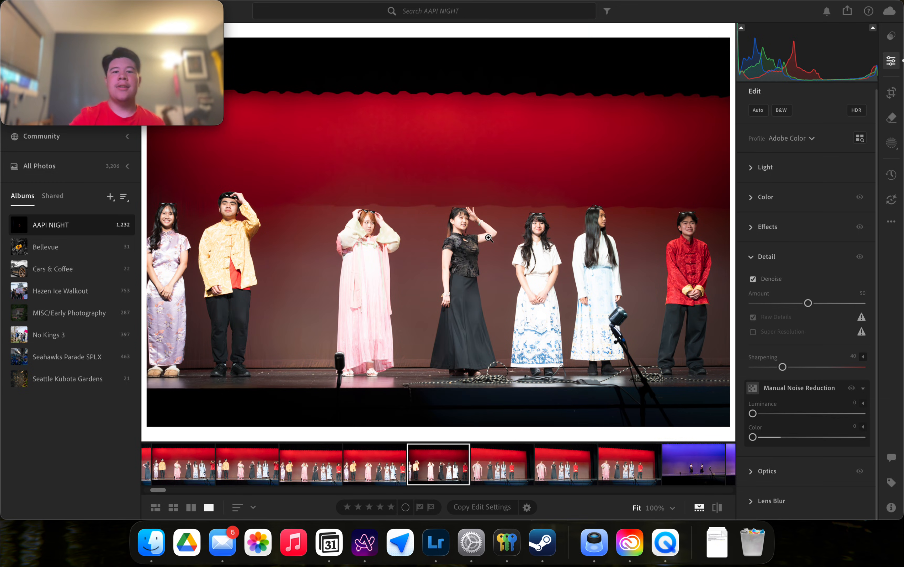
click(477, 224)
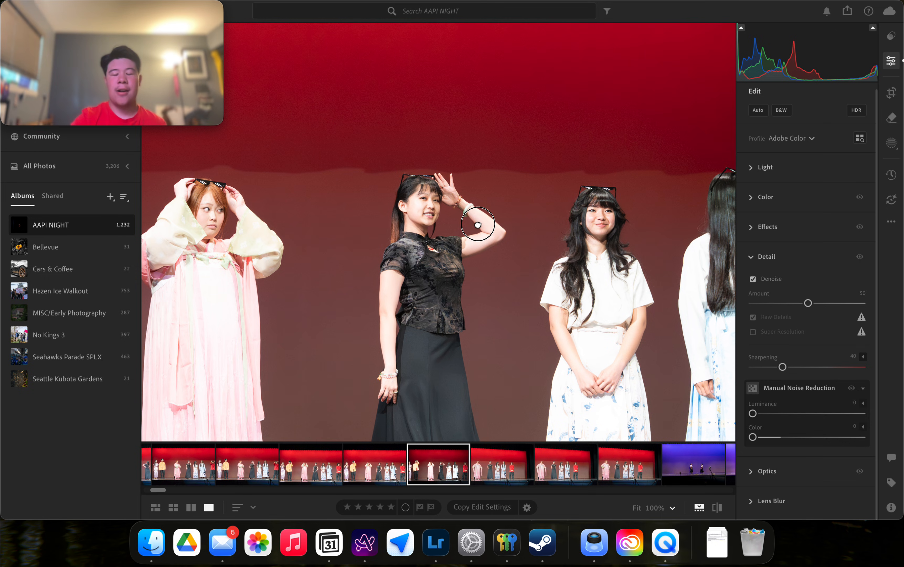
drag(477, 224, 477, 197)
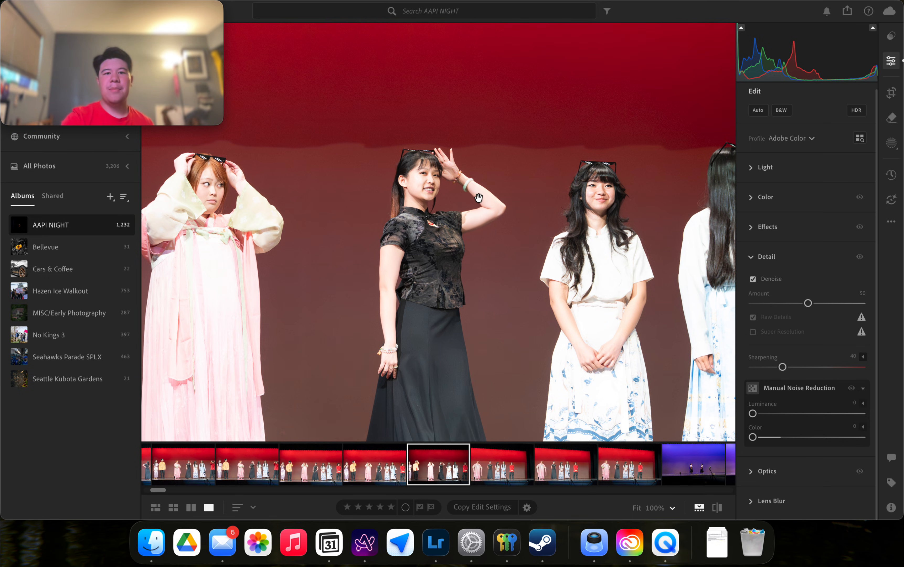
Raise the Denoise Amount to 100.
drag(808, 302, 893, 307)
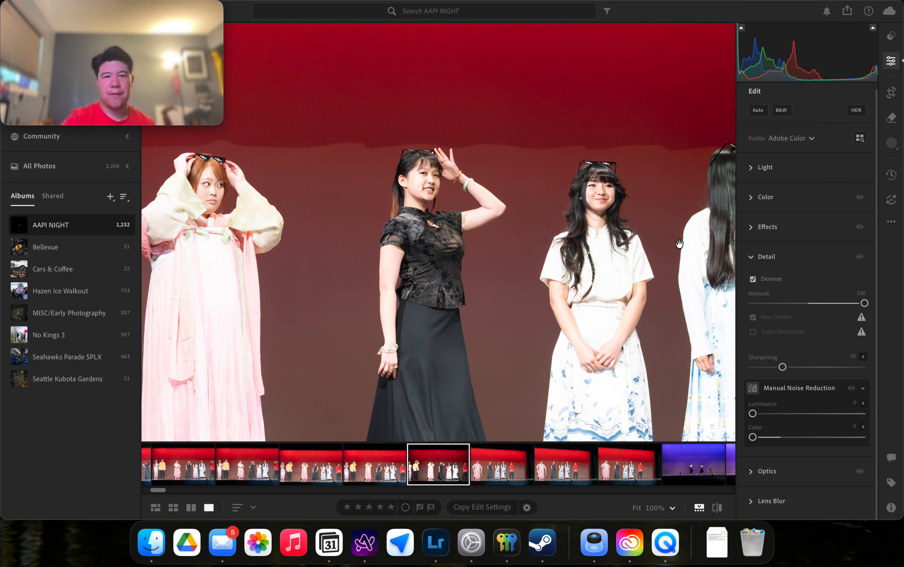
scroll(415, 176, up, 5)
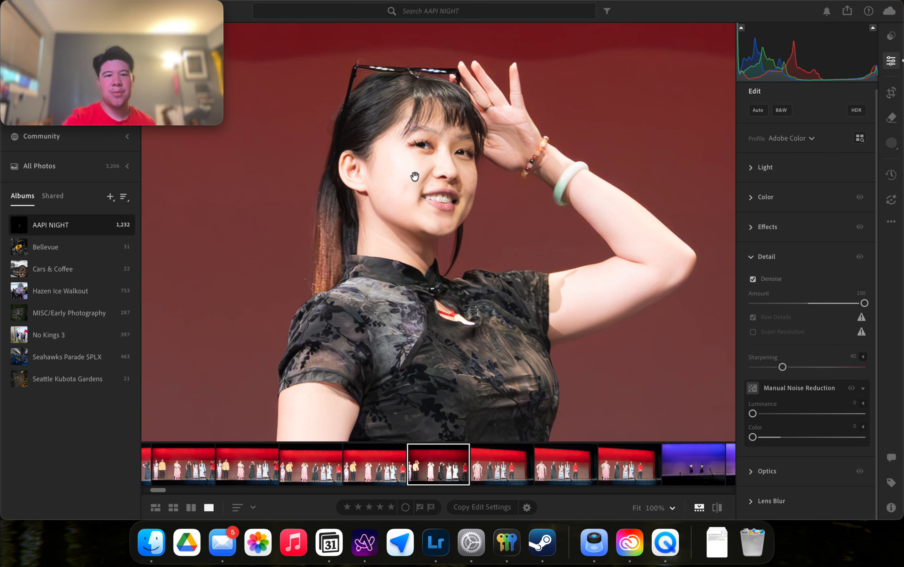
scroll(617, 237, down, 5)
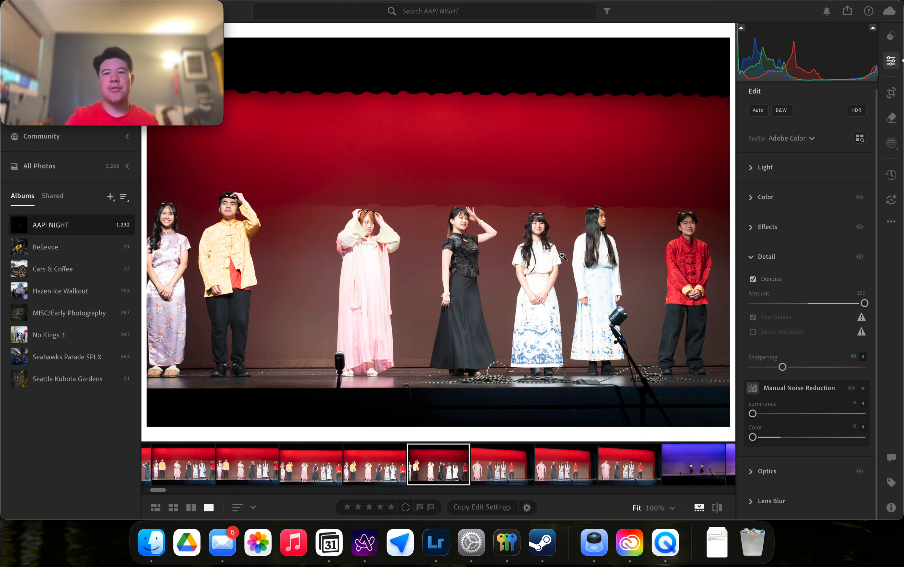
Reset Denoise to 50, set manual Color noise reduction to 25, and expand Optics.
double_click(759, 294)
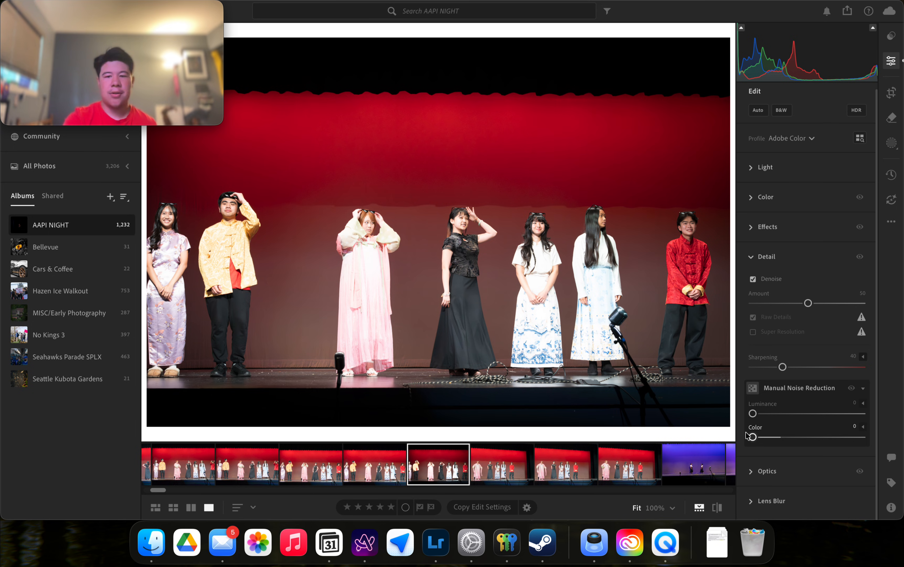
drag(753, 438, 781, 438)
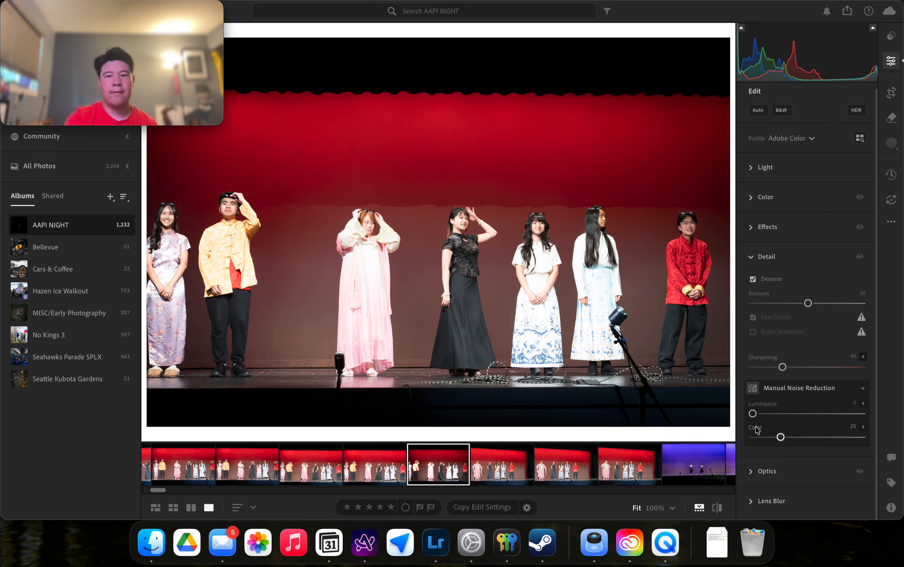
click(762, 474)
scroll(762, 477, down, 4)
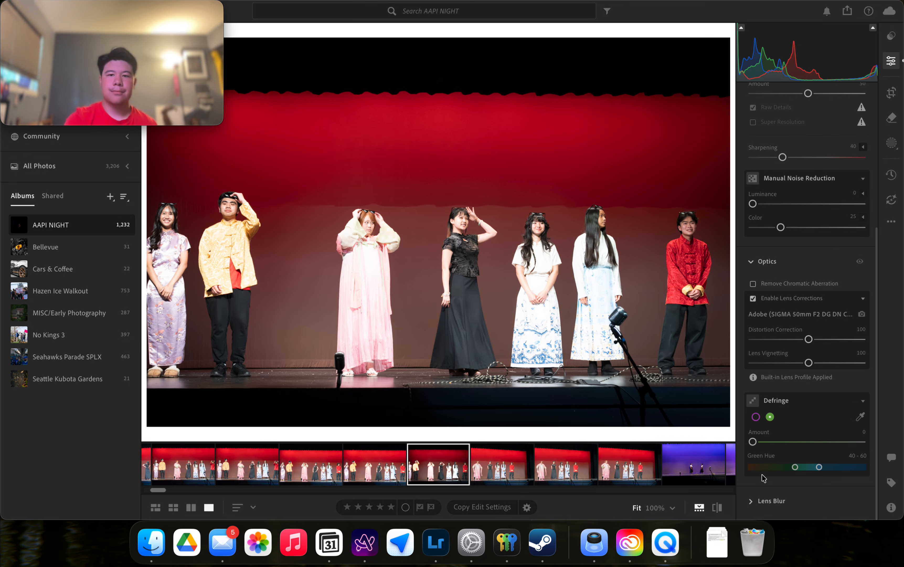
scroll(765, 468, up, 1)
click(830, 134)
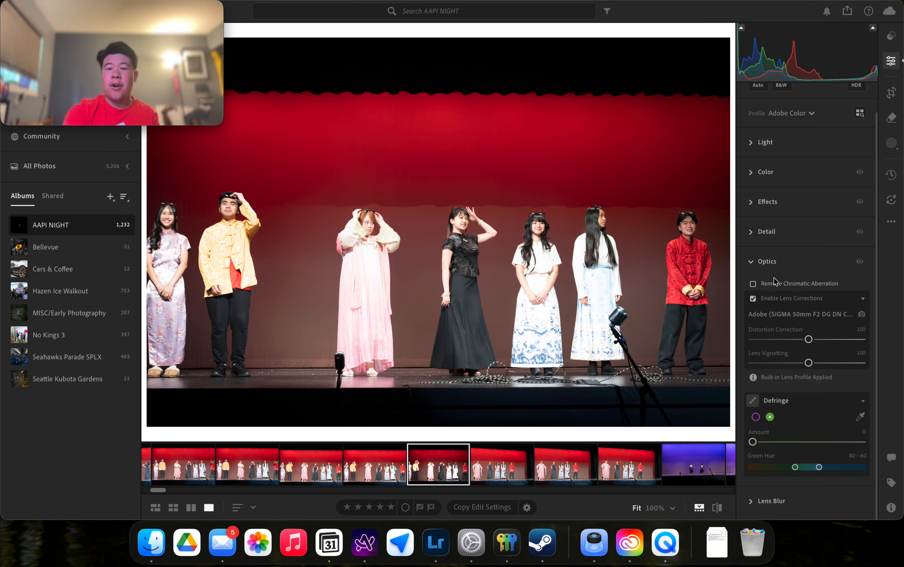
mouse_move(773, 283)
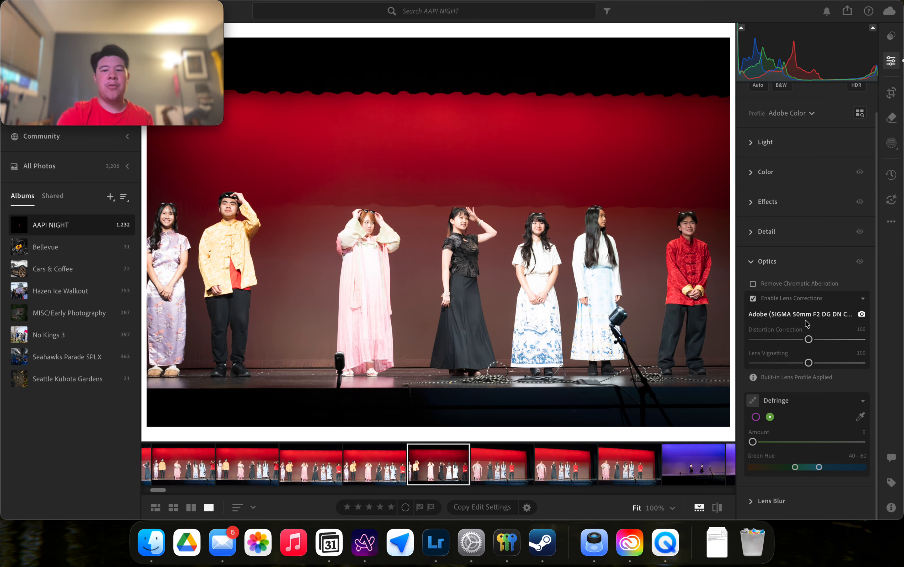
mouse_move(819, 329)
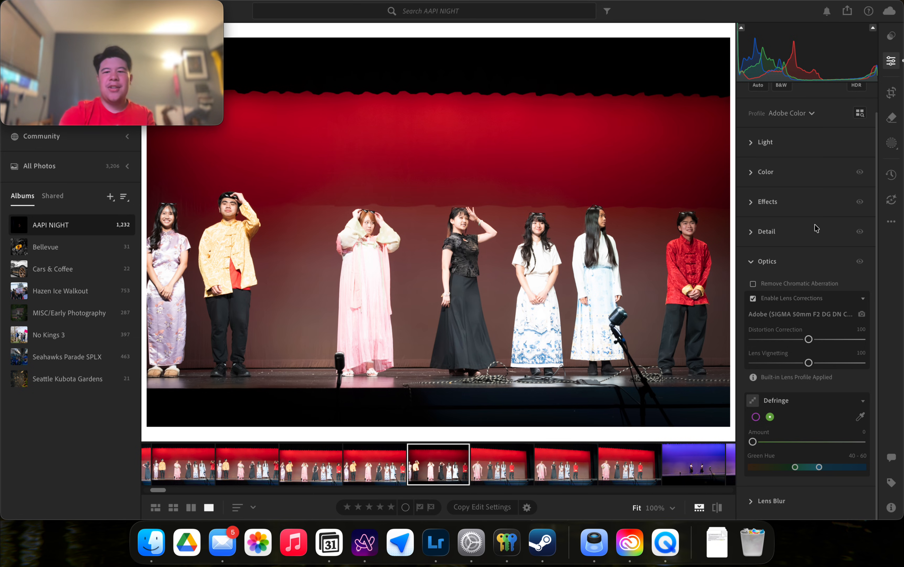
mouse_move(792, 298)
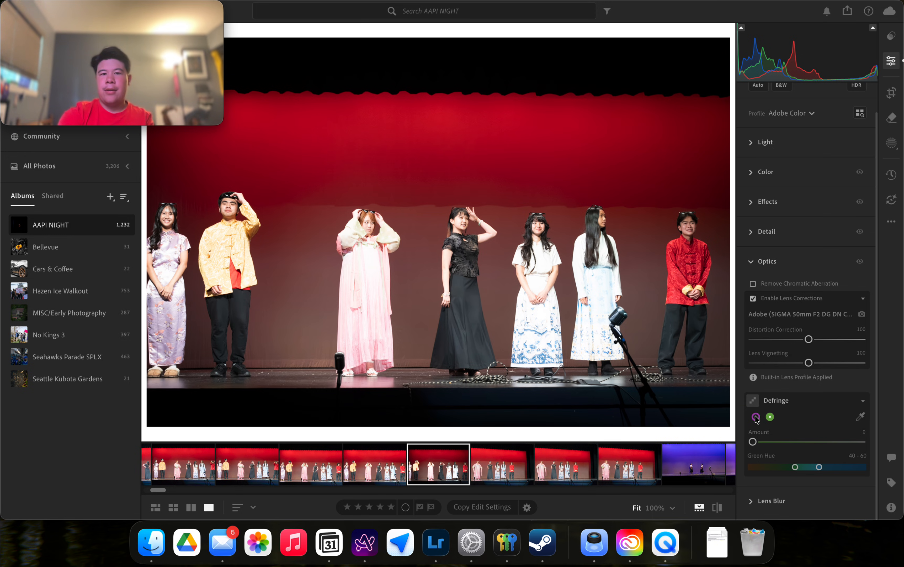
click(451, 199)
click(473, 247)
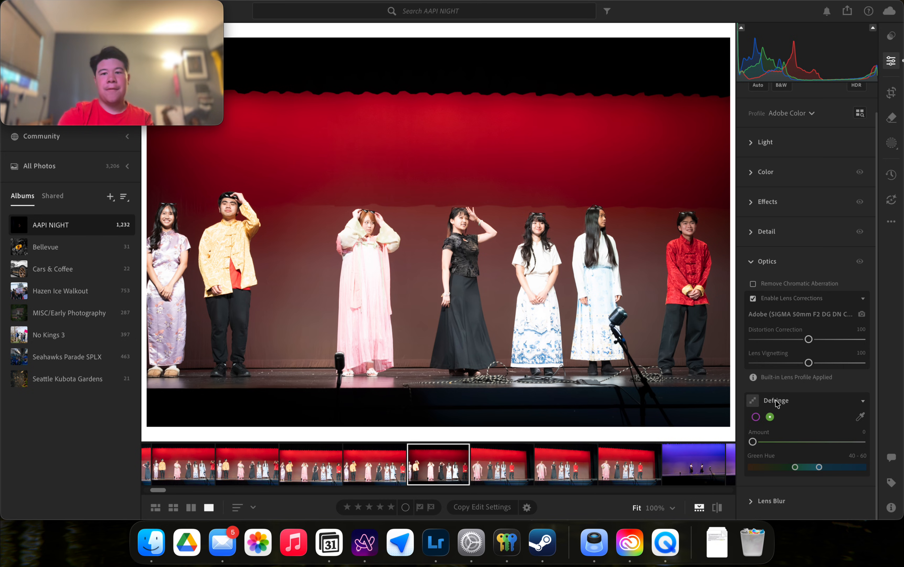
Apply Lens Blur to the stage photo at Blur Amount 50 with Bokeh Boost 50.
click(779, 502)
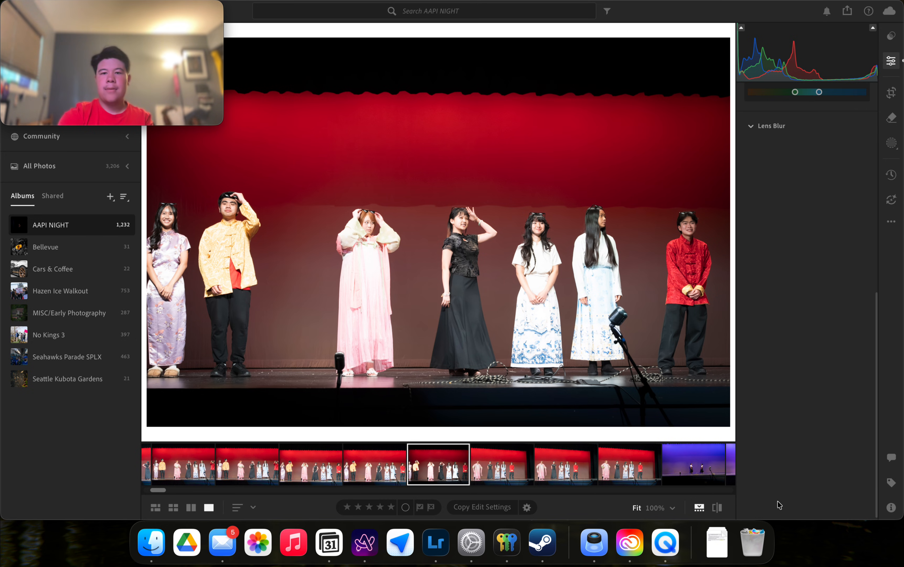
scroll(786, 128, up, 5)
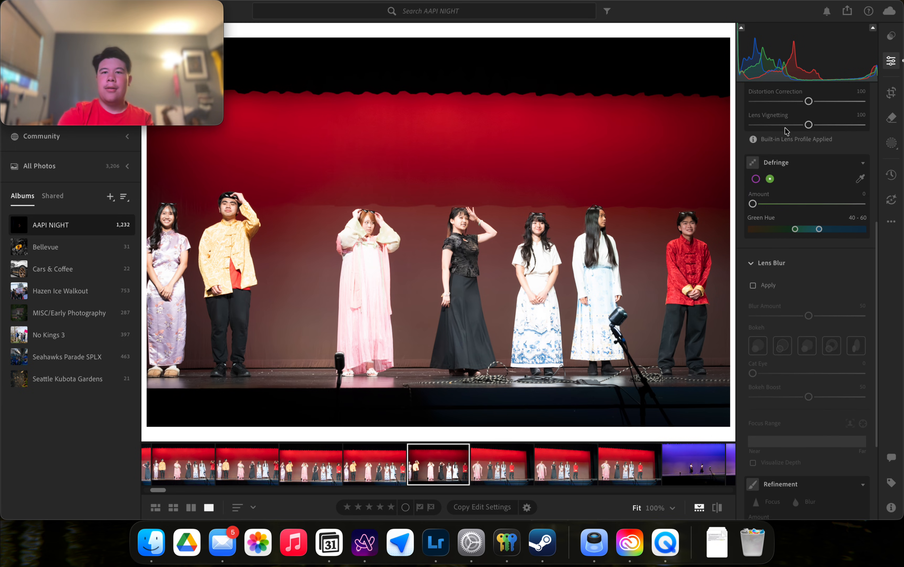
scroll(785, 128, up, 3)
click(766, 170)
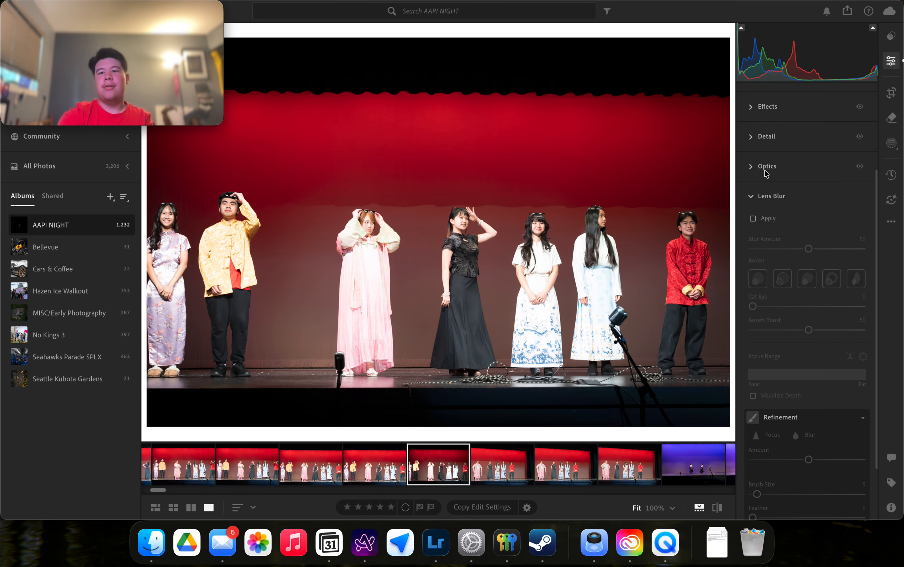
scroll(794, 226, down, 2)
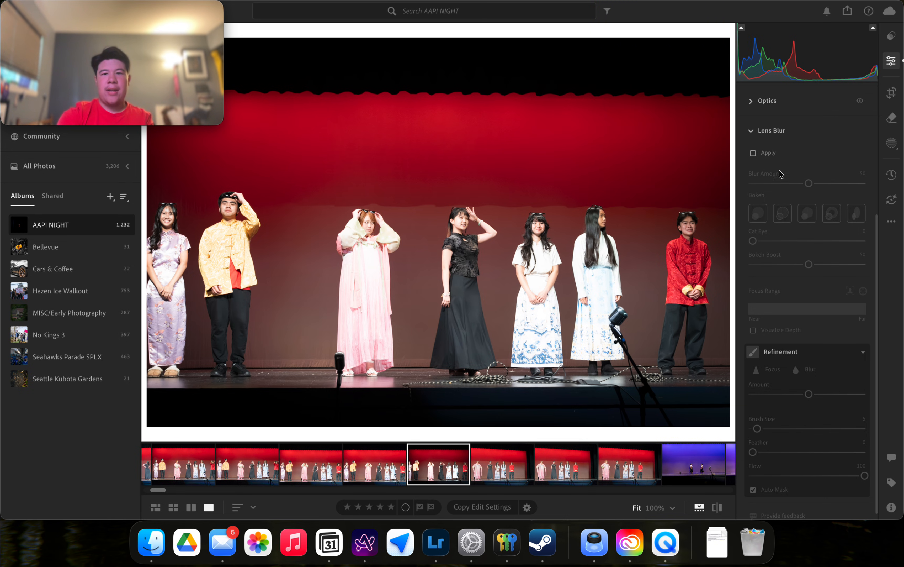
scroll(785, 205, down, 1)
click(765, 144)
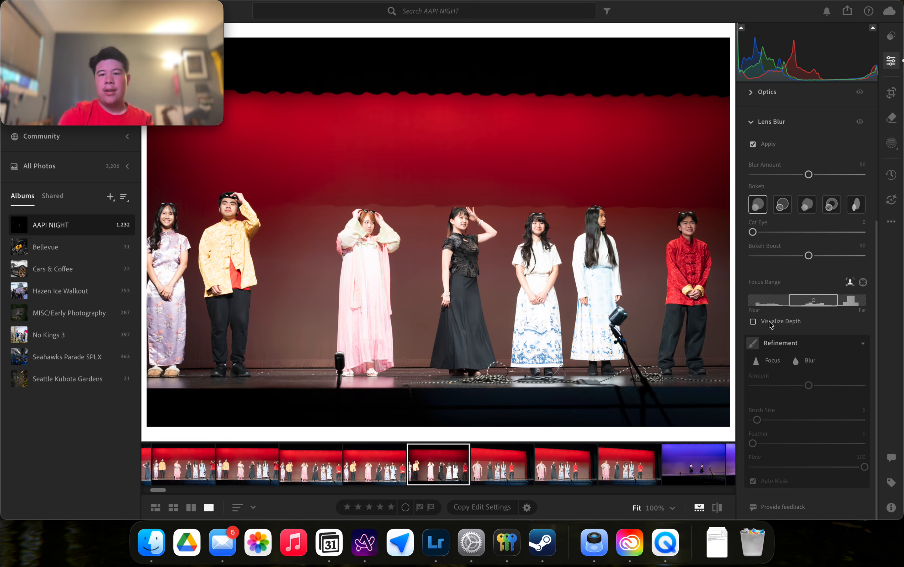
Shift the Lens Blur focus range toward nearer depths, checking it against the Visualize Depth map.
click(753, 321)
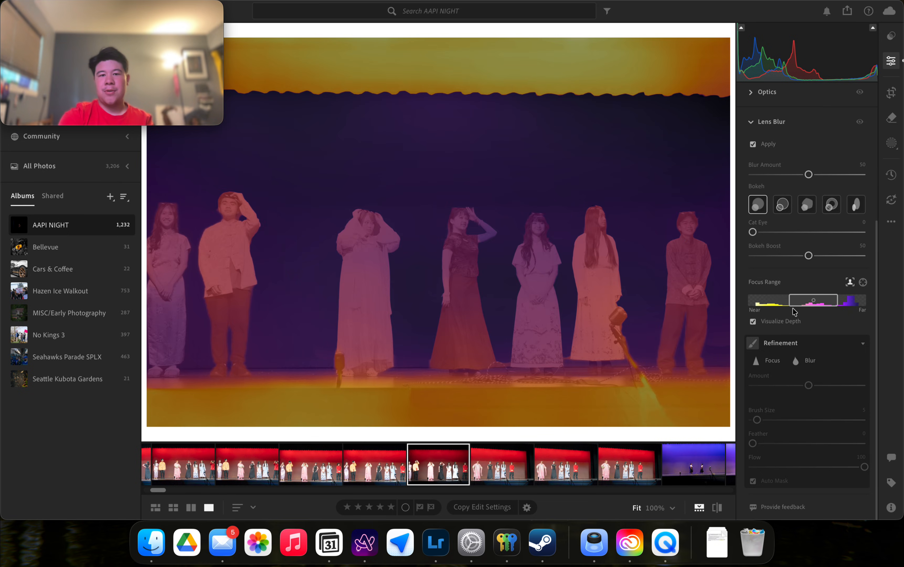
drag(790, 302, 794, 331)
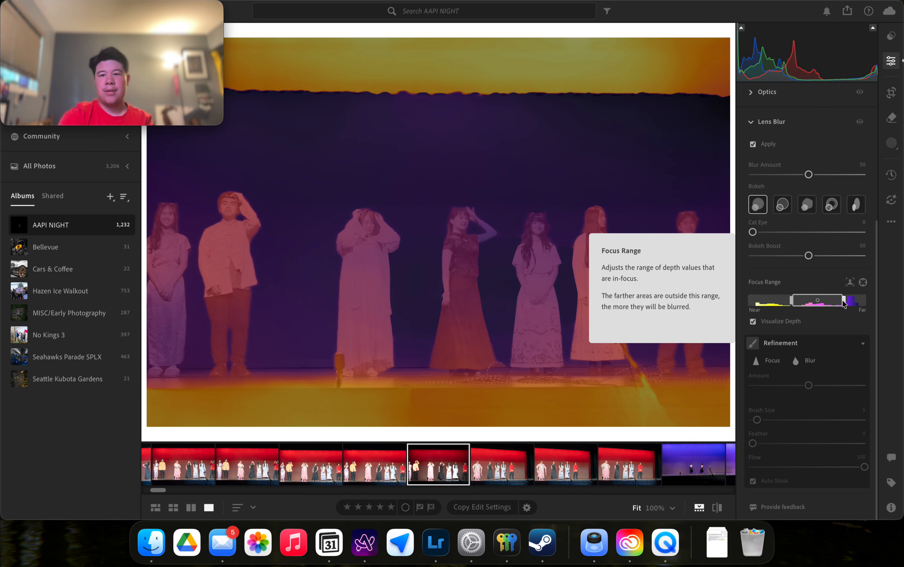
drag(843, 303, 809, 302)
click(788, 321)
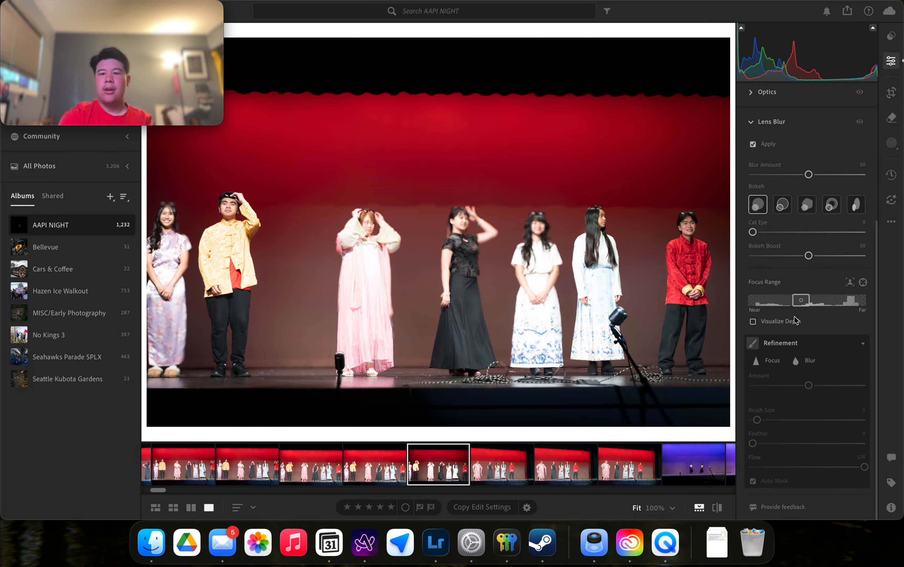
drag(802, 301, 820, 299)
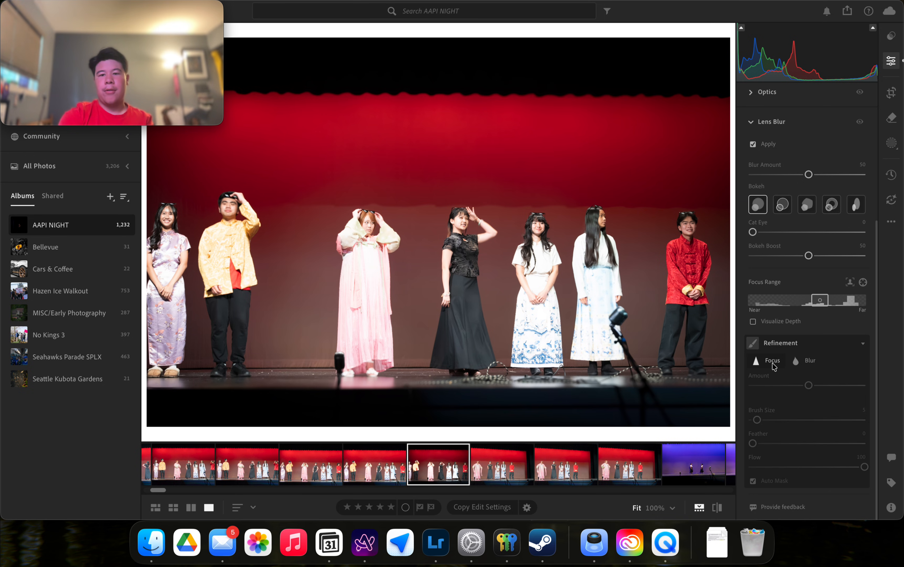
Try the Focus and Blur refinement brushes on the woman in white, then turn Lens Blur off.
click(773, 362)
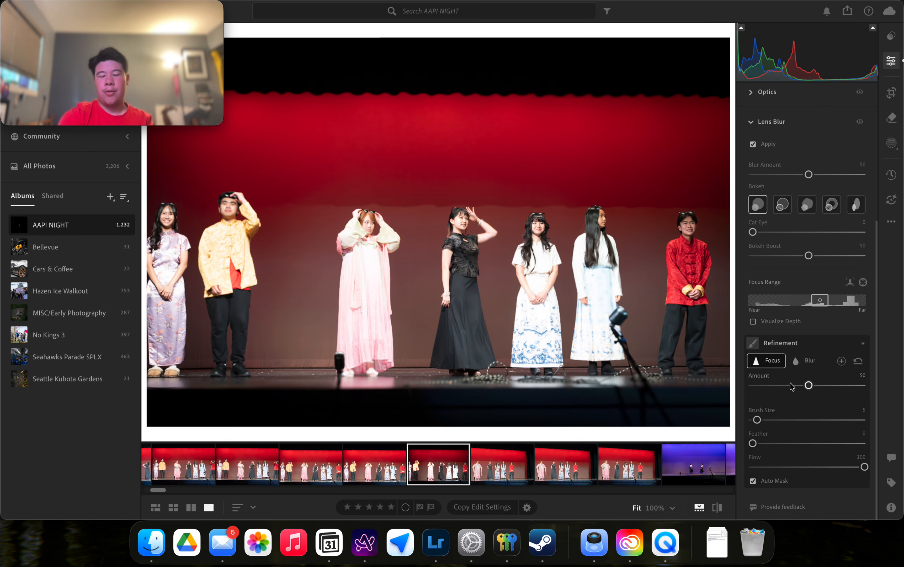
click(808, 362)
mouse_move(525, 214)
mouse_down()
mouse_move(575, 260)
mouse_move(603, 244)
mouse_up()
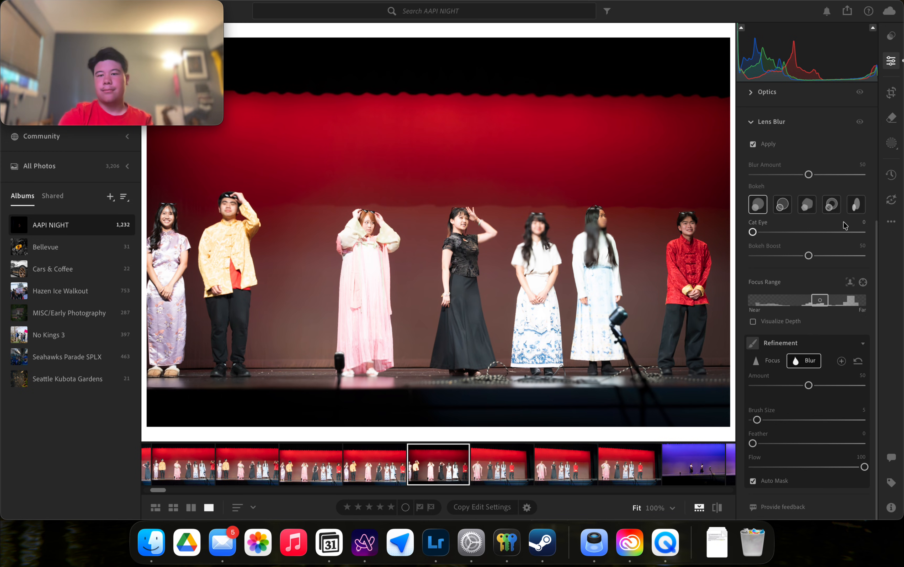
click(768, 147)
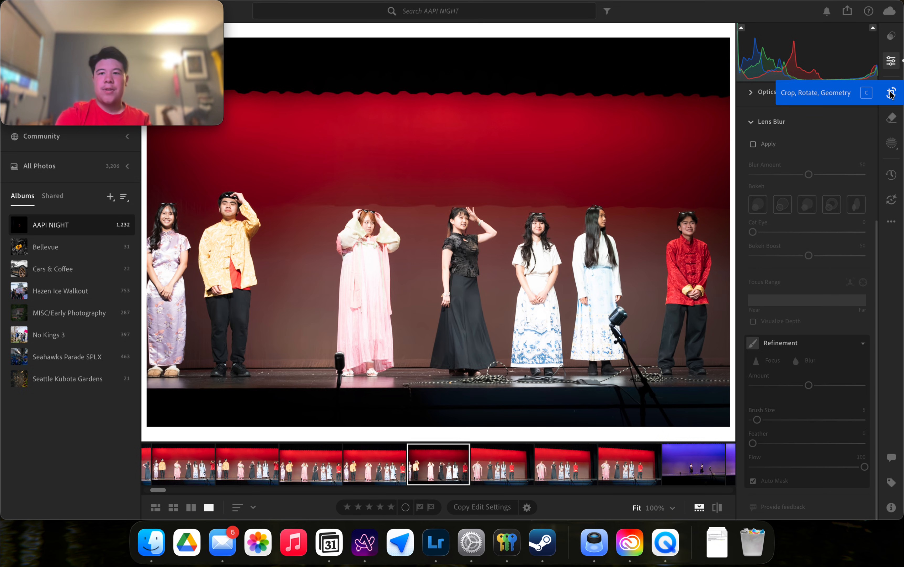
Open Crop & Geometry and switch the crop between portrait and landscape orientation several times.
click(892, 94)
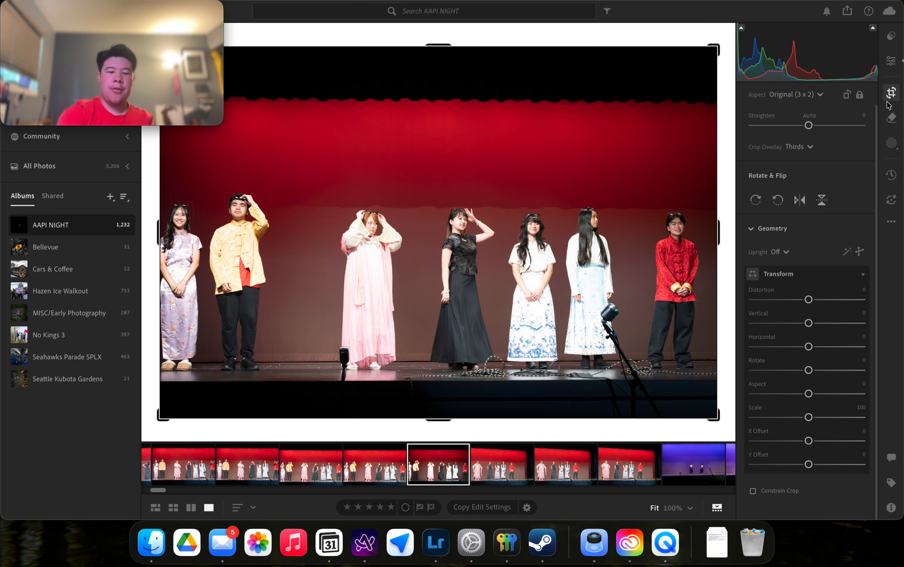
key(c)
key(c)
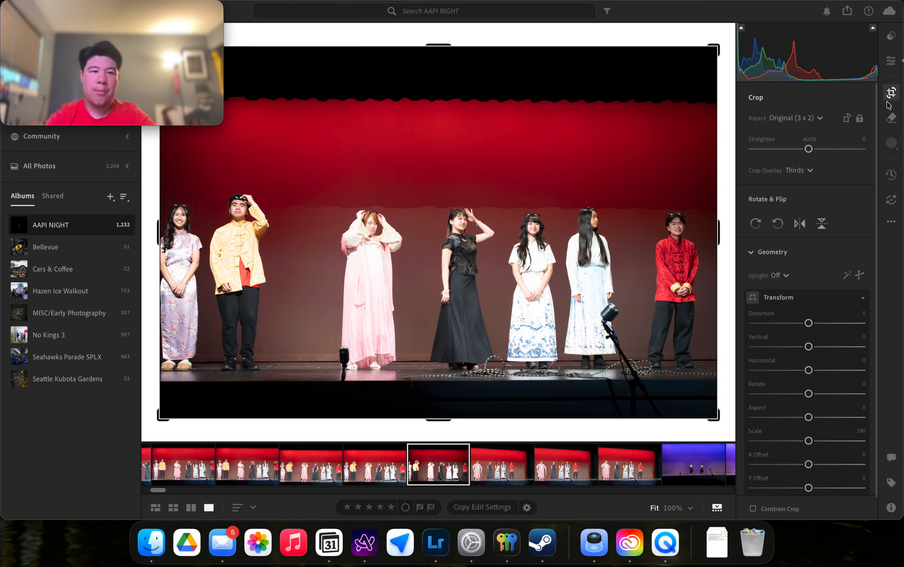
key(x)
key(x)
key(x)
key(x)
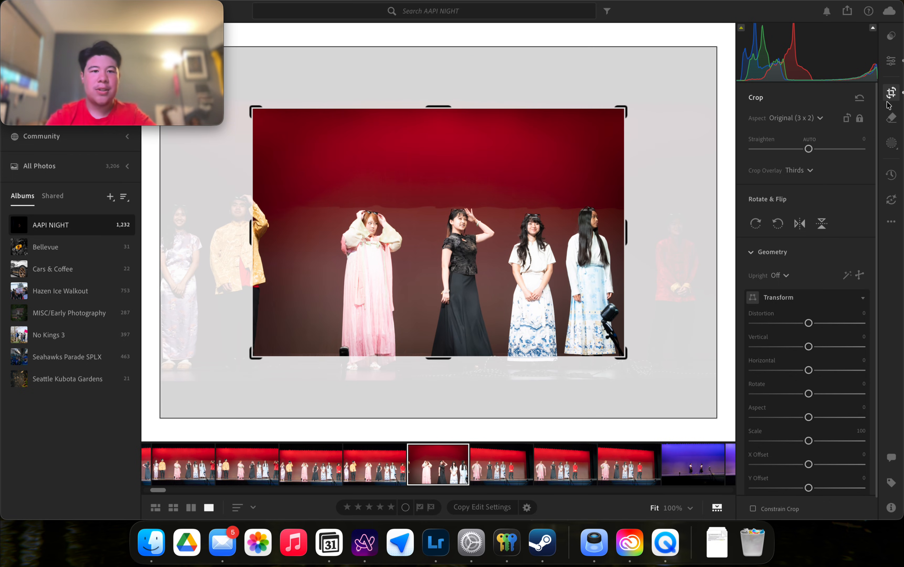
key(x)
key(x)
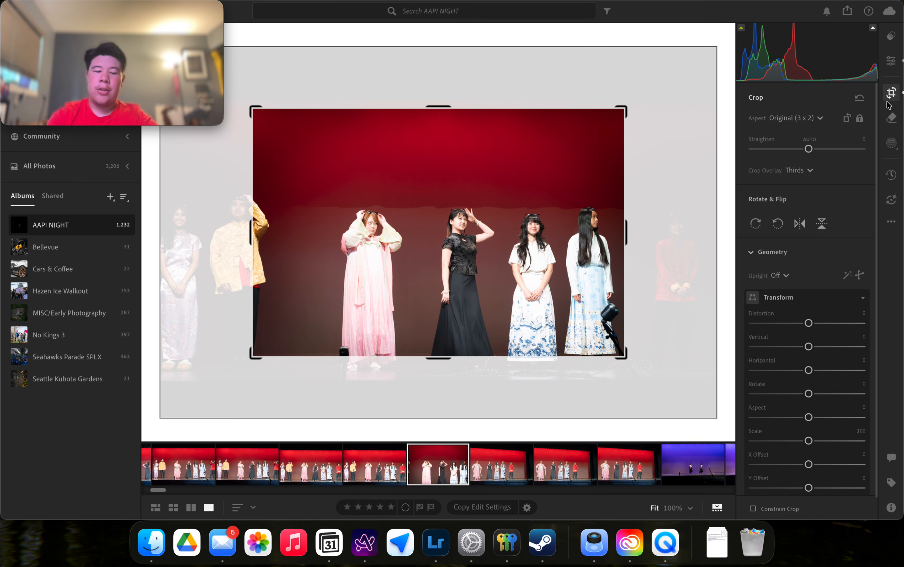
key(x)
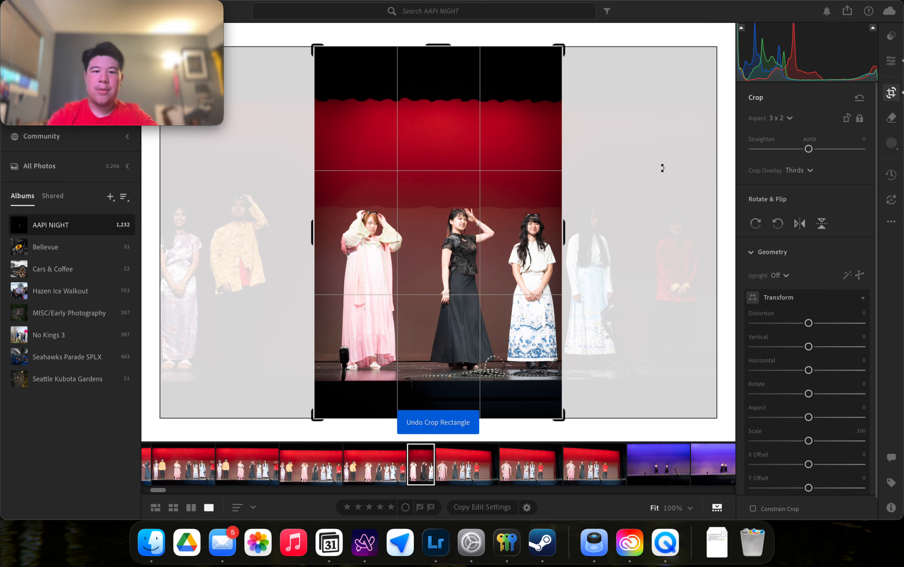
key(x)
key(x)
key(x)
key(x)
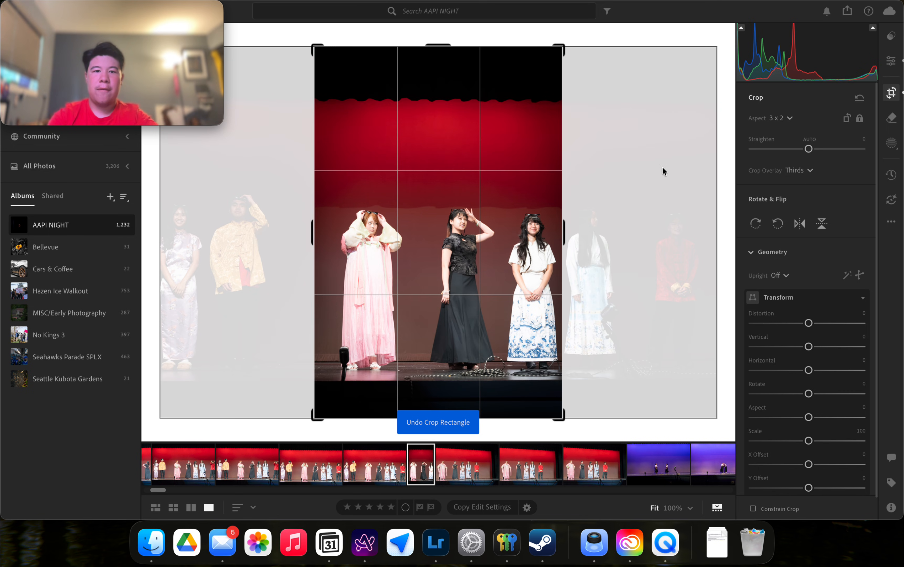
key(x)
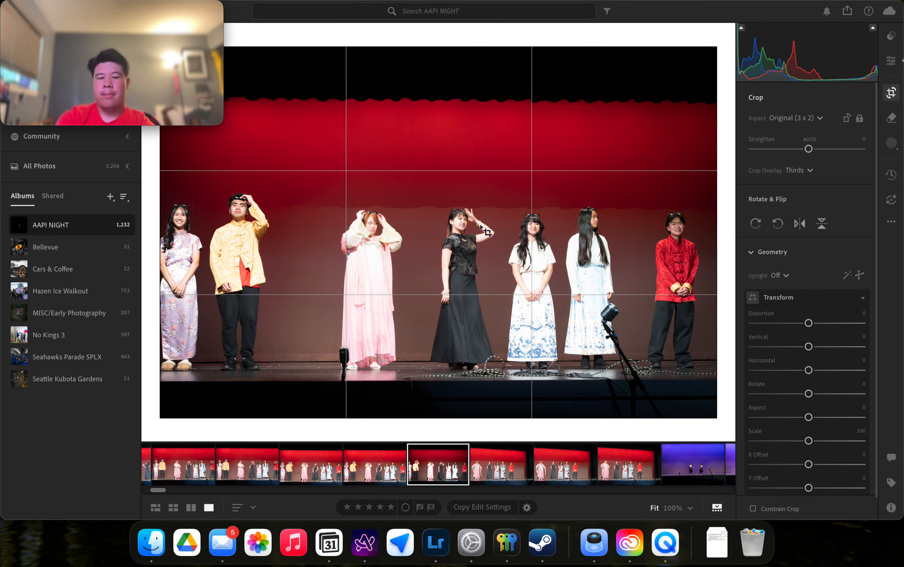
Crop to a vertical portrait tightly framing the woman in the black dress and commit it.
key(x)
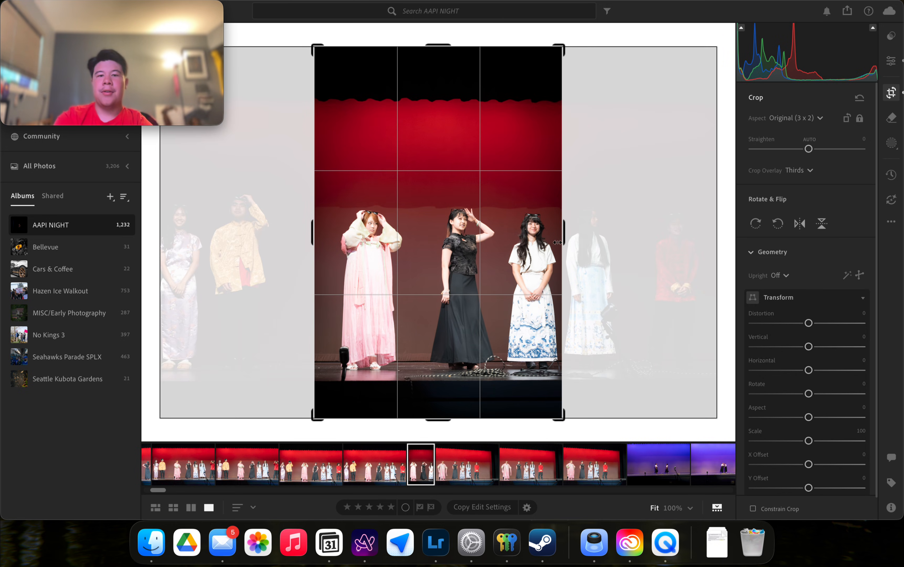
drag(558, 242, 488, 237)
drag(507, 234, 530, 234)
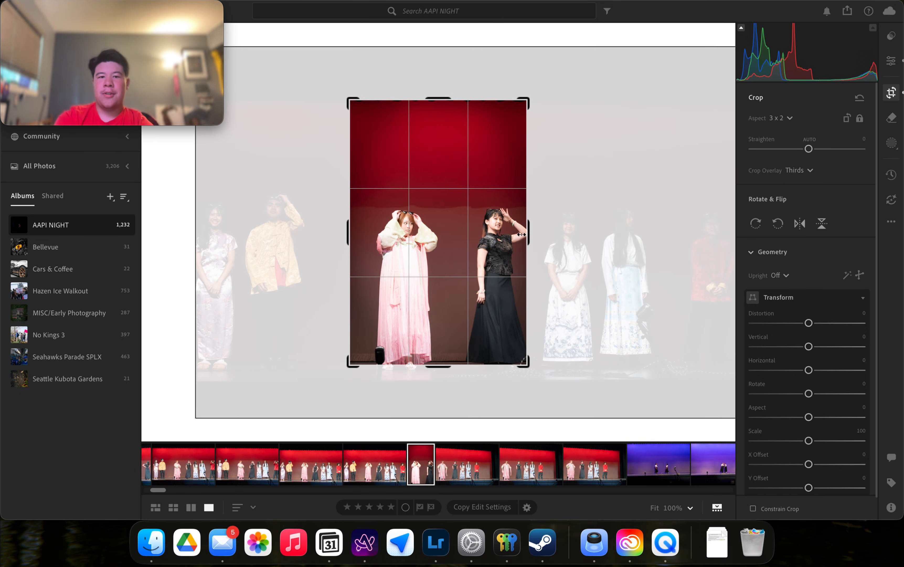
drag(470, 227, 406, 225)
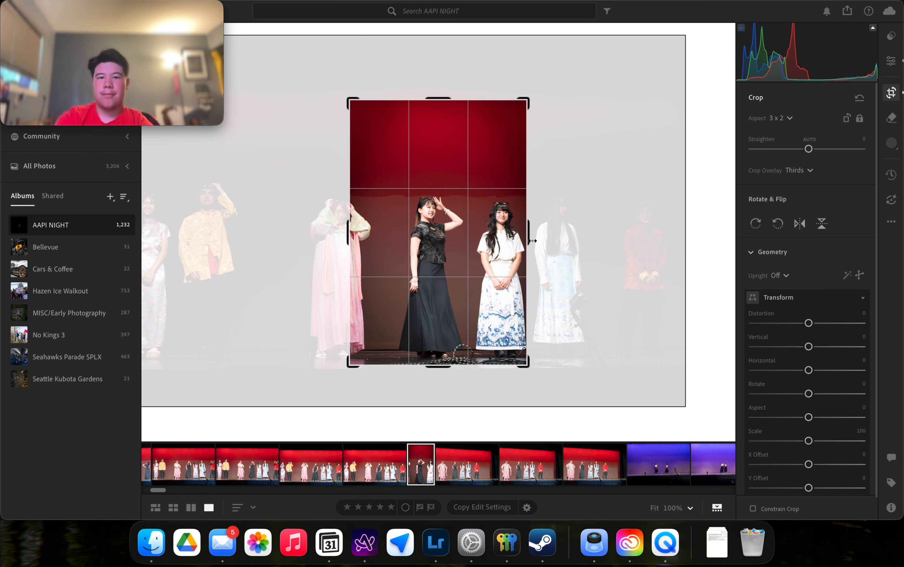
drag(529, 238, 465, 234)
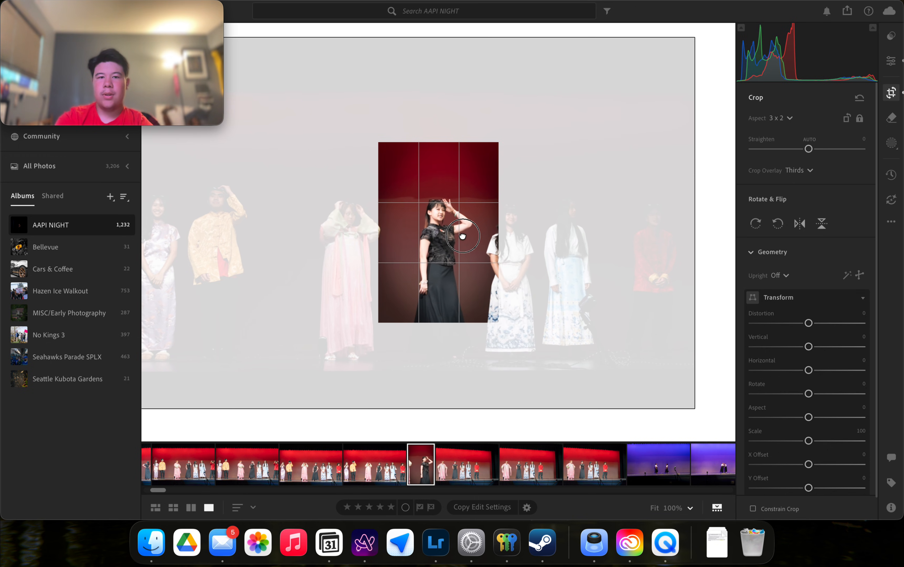
key(Return)
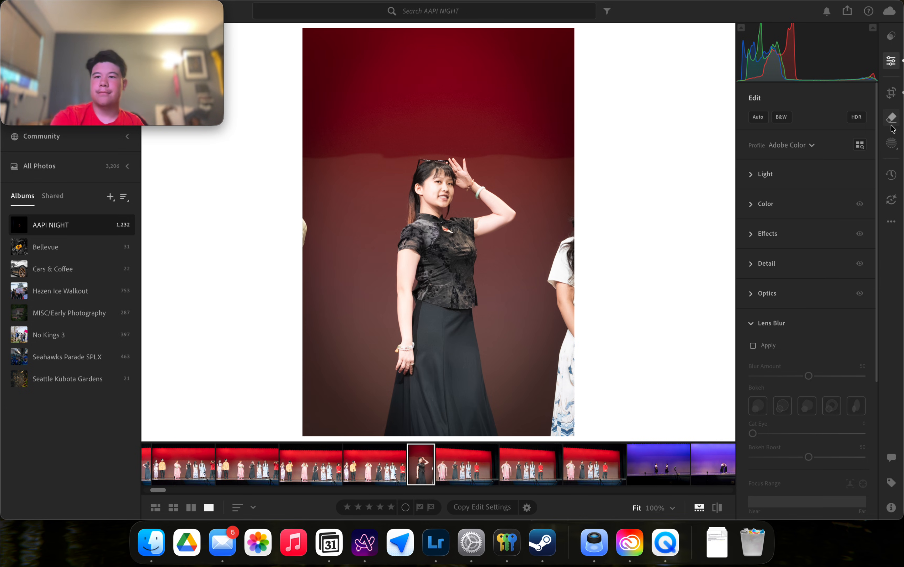
Collapse Lens Blur and glance through the Light and White Balance settings without changes.
click(774, 330)
key(Right)
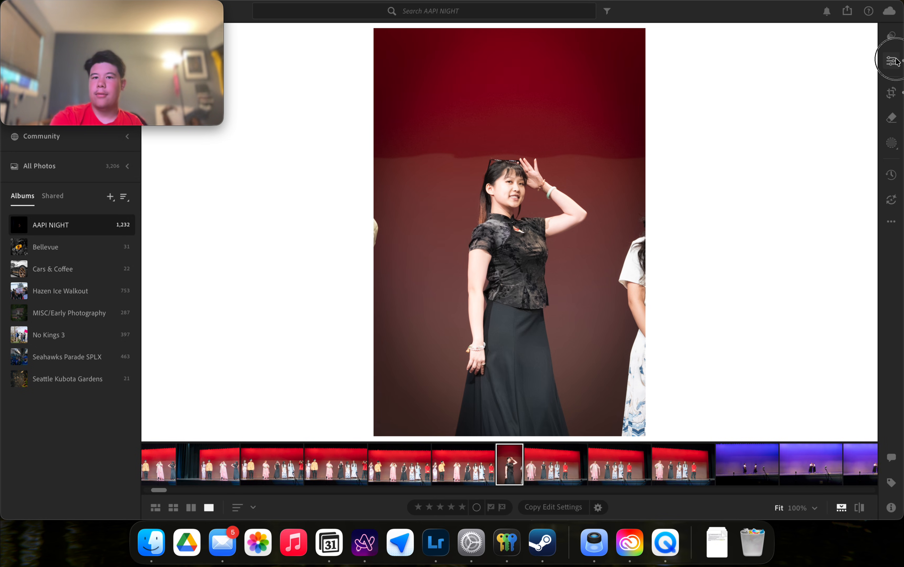
key(Left)
click(790, 177)
click(785, 174)
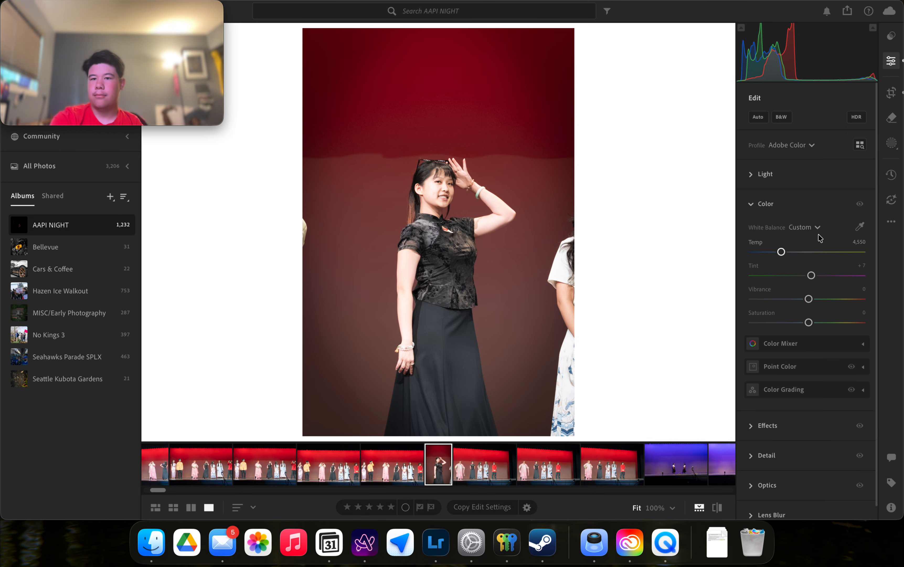
click(810, 229)
click(809, 229)
Expand Point Color and Color Grading, then reopen Crop & Geometry on the portrait crop.
click(864, 368)
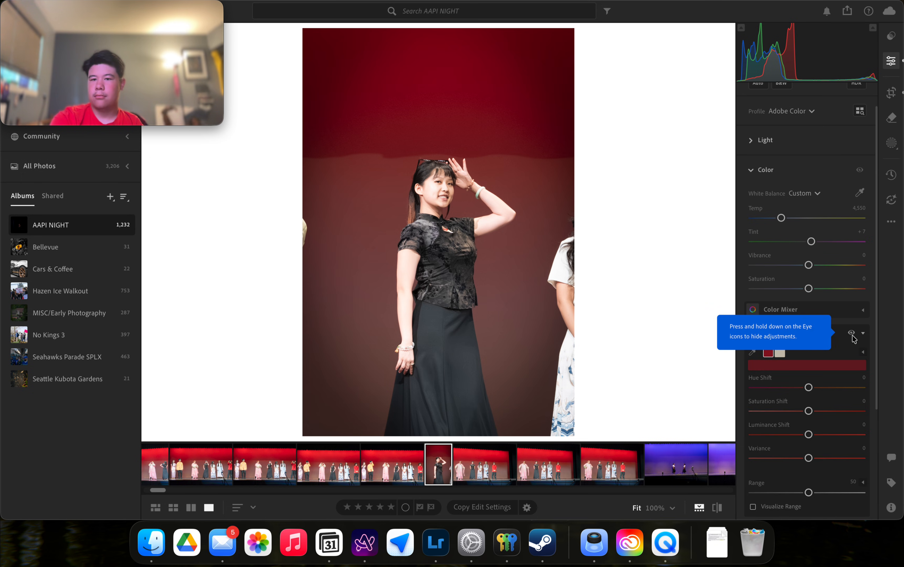
scroll(854, 339, down, 3)
scroll(854, 339, down, 2)
click(849, 374)
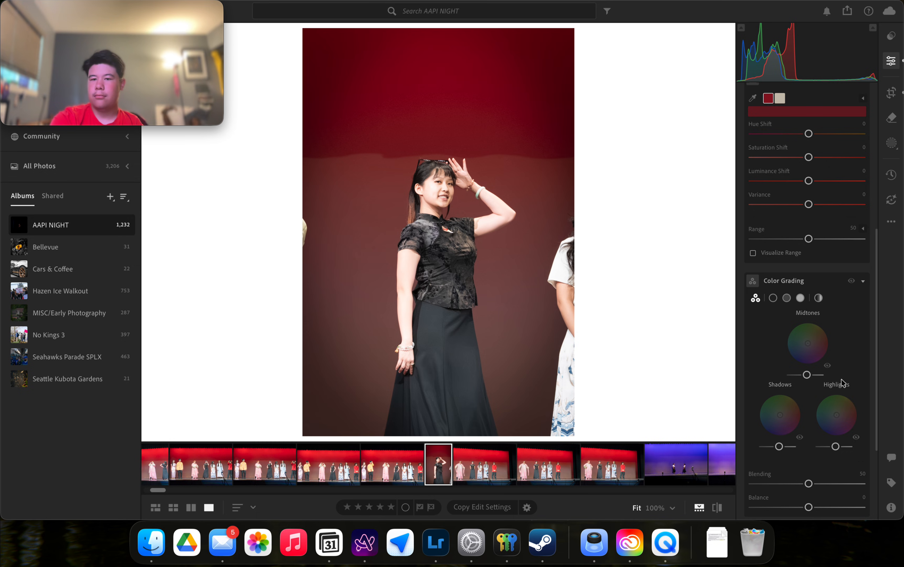
scroll(859, 266, up, 2)
scroll(859, 266, up, 6)
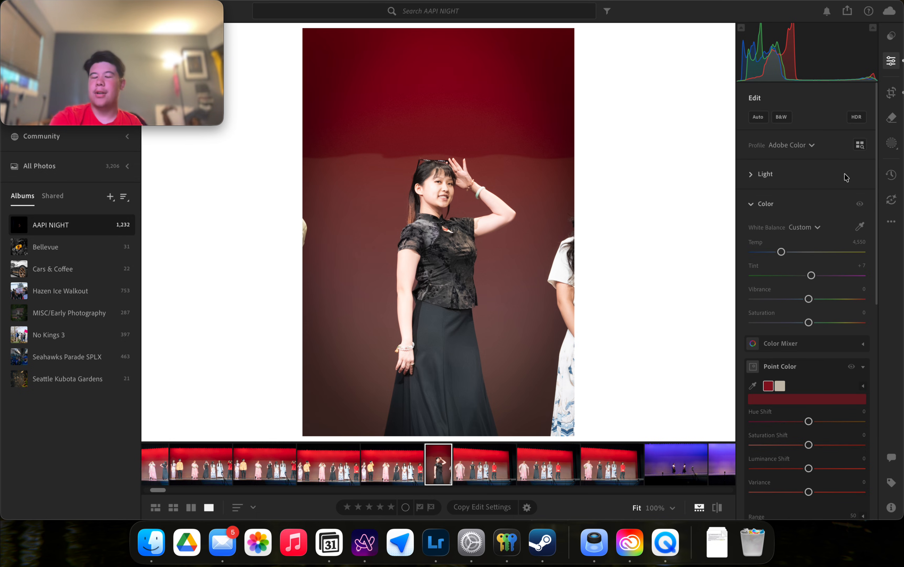
click(891, 60)
click(892, 92)
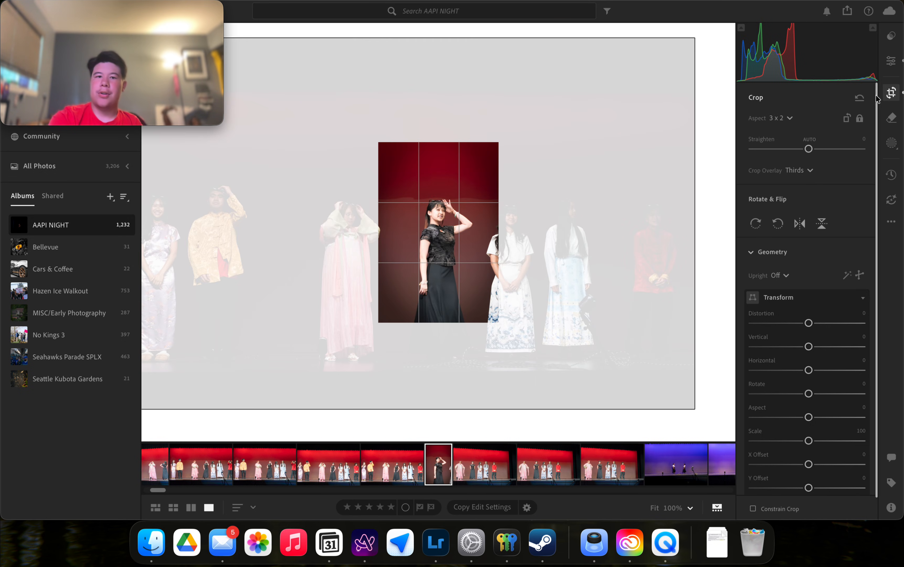
double_click(452, 212)
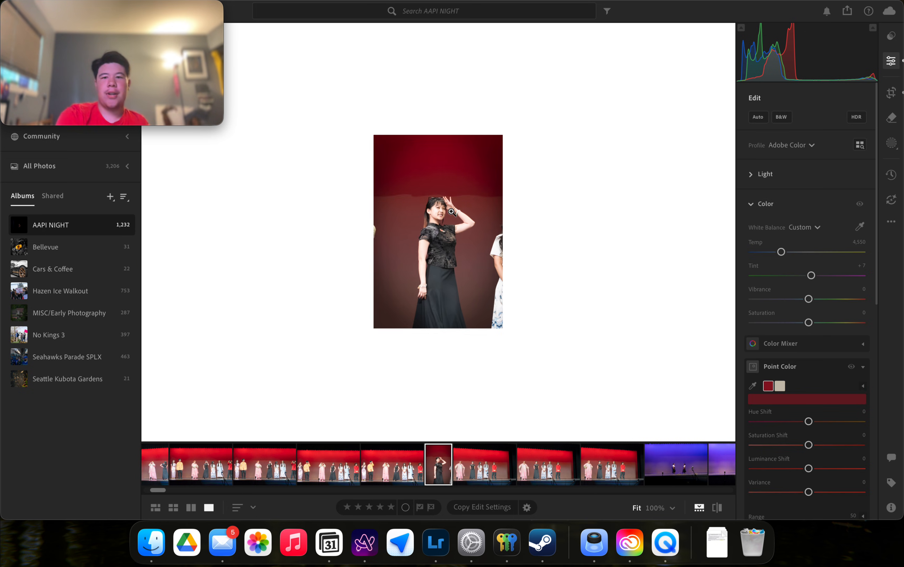
click(888, 99)
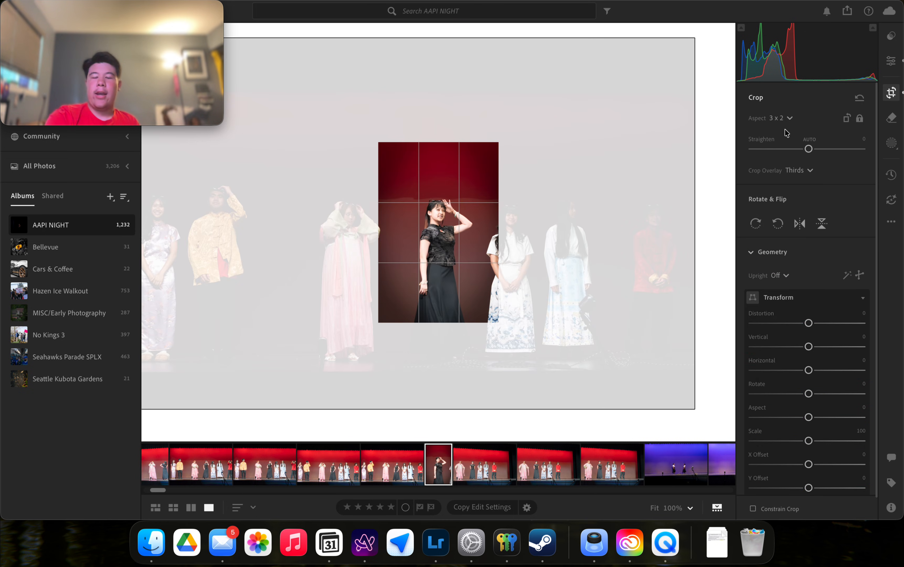
click(786, 120)
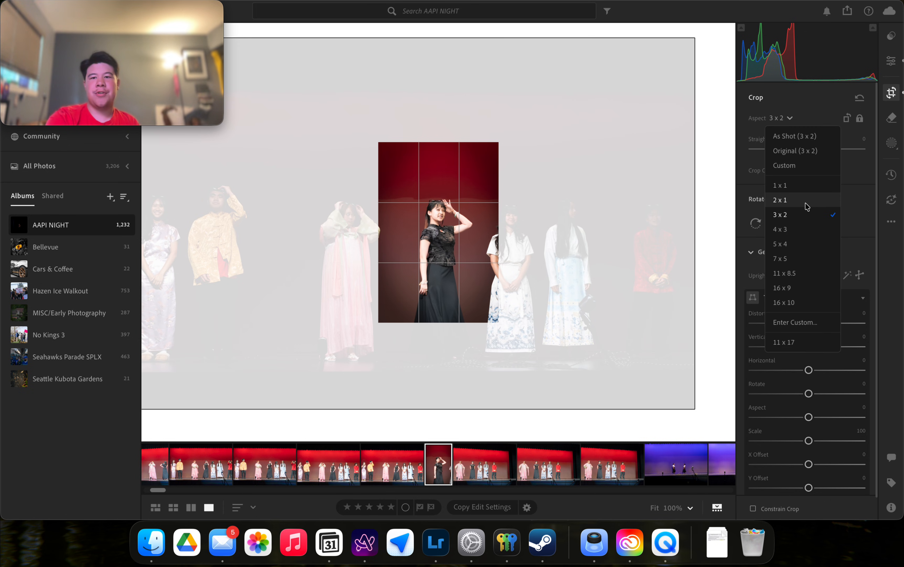
click(549, 226)
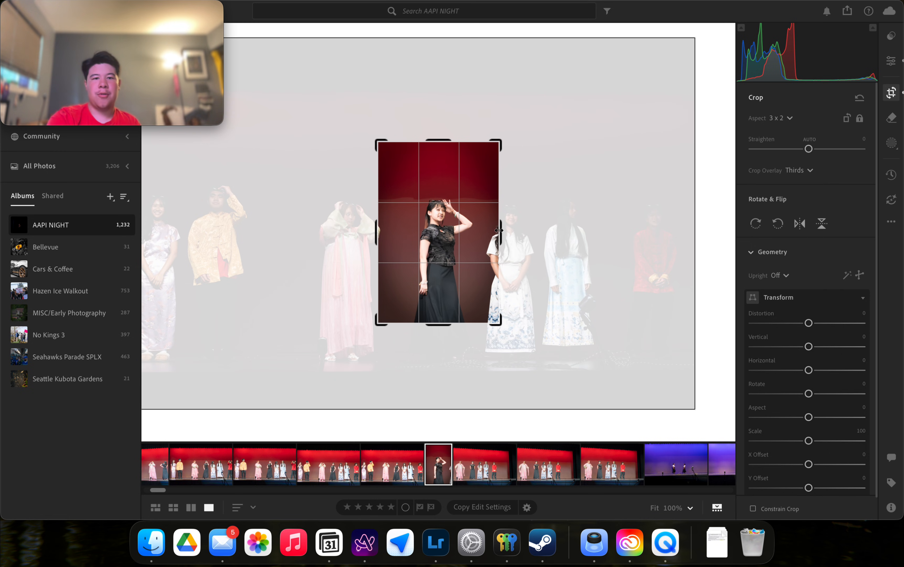
Try widening the crop to include more dancers, then undo it with Cmd+Z.
drag(501, 231, 630, 269)
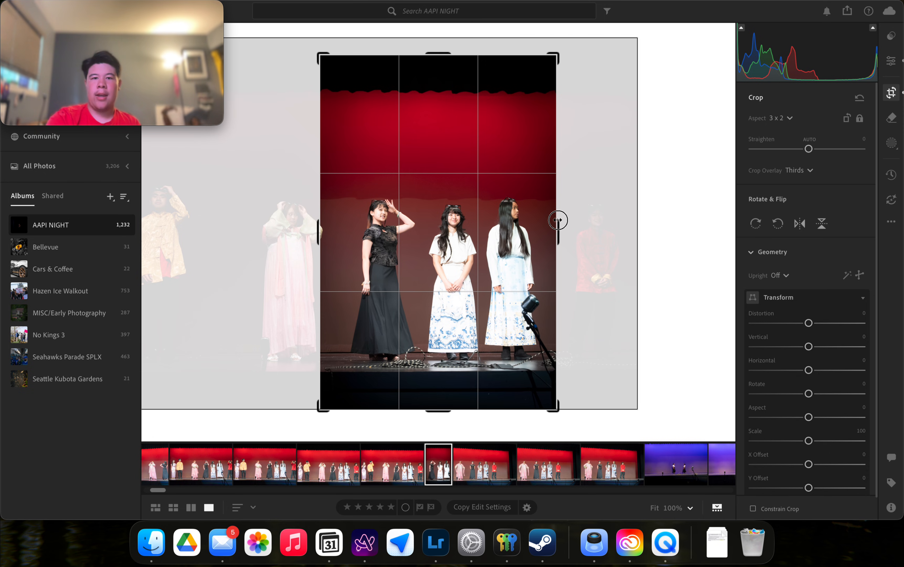
drag(558, 220, 679, 272)
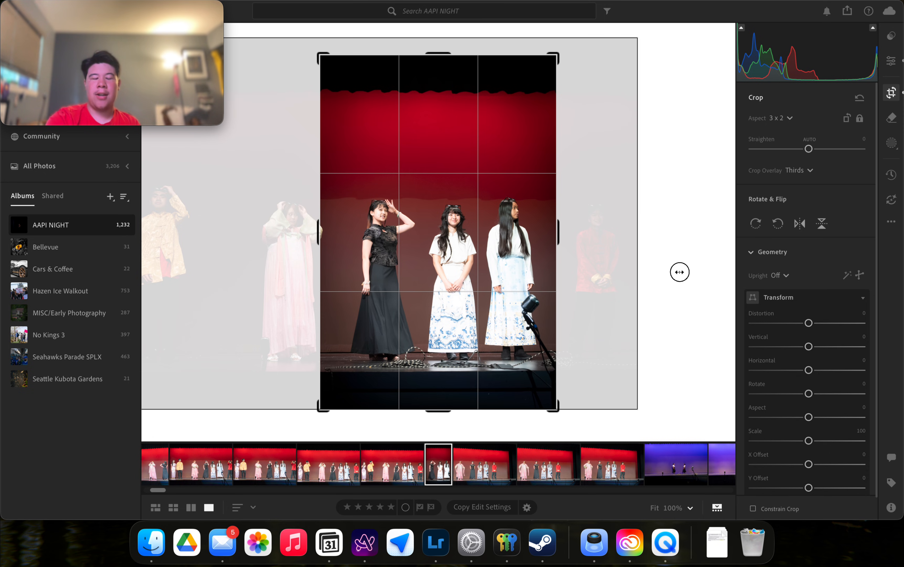
drag(561, 236, 735, 288)
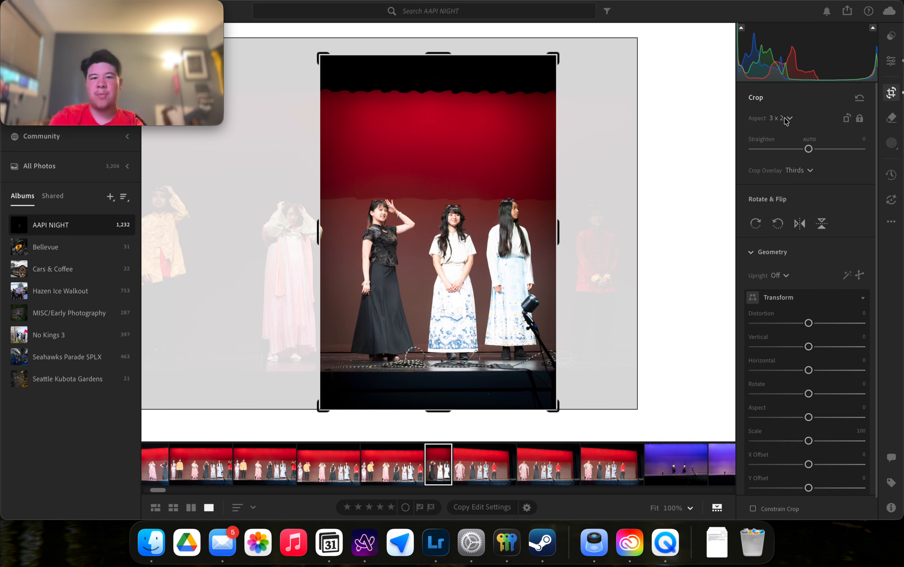
key(super+z)
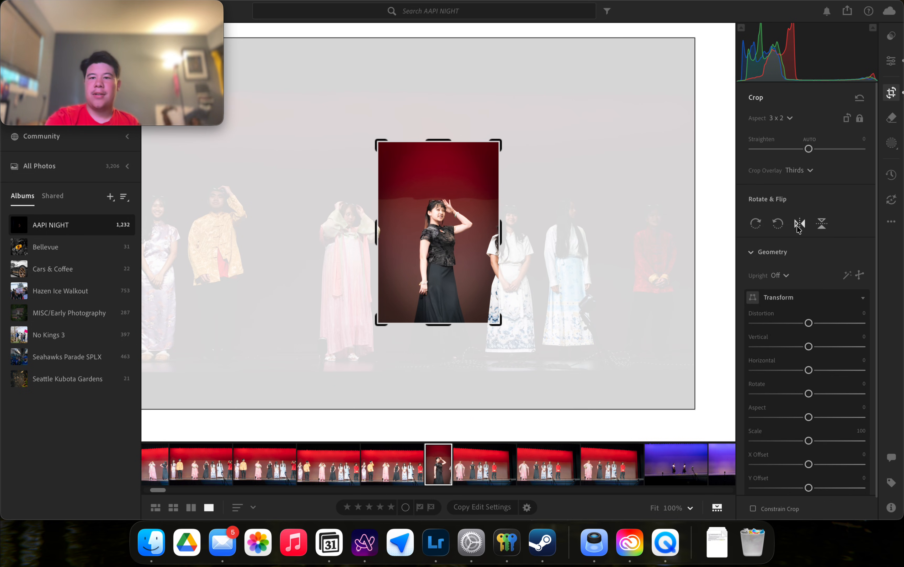
Test Flip, Rotate and Distortion, restore them all, then commit the single-performer crop.
click(825, 225)
click(825, 226)
click(779, 228)
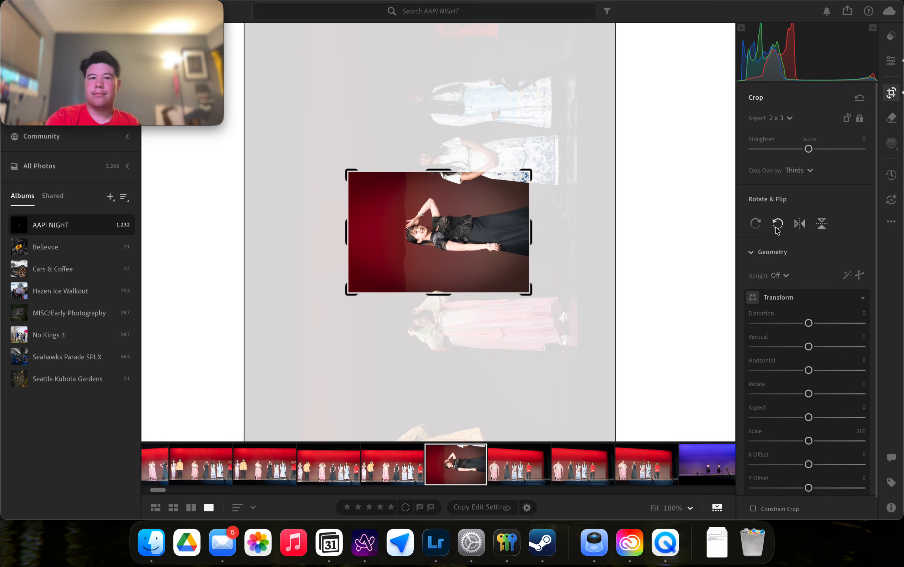
click(753, 225)
scroll(799, 332, down, 1)
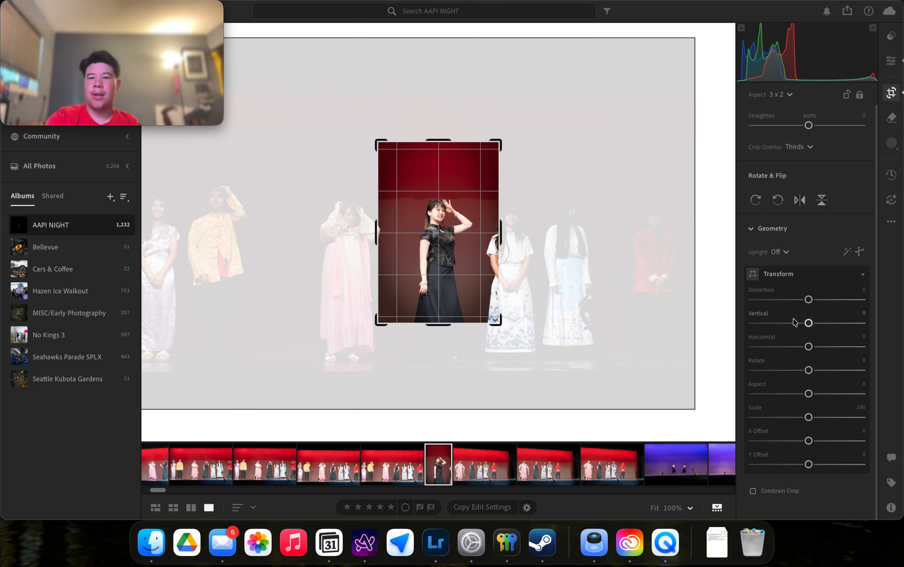
drag(808, 299, 864, 299)
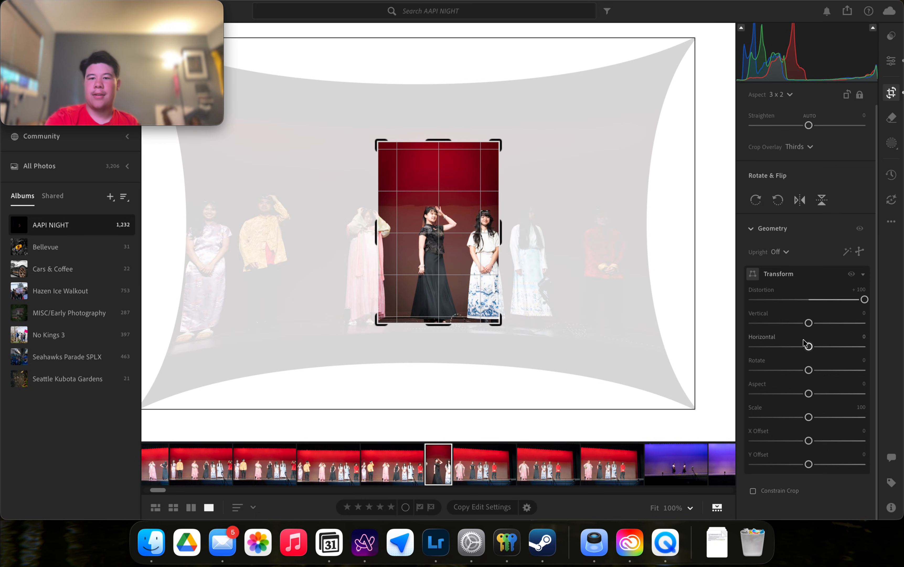
double_click(763, 290)
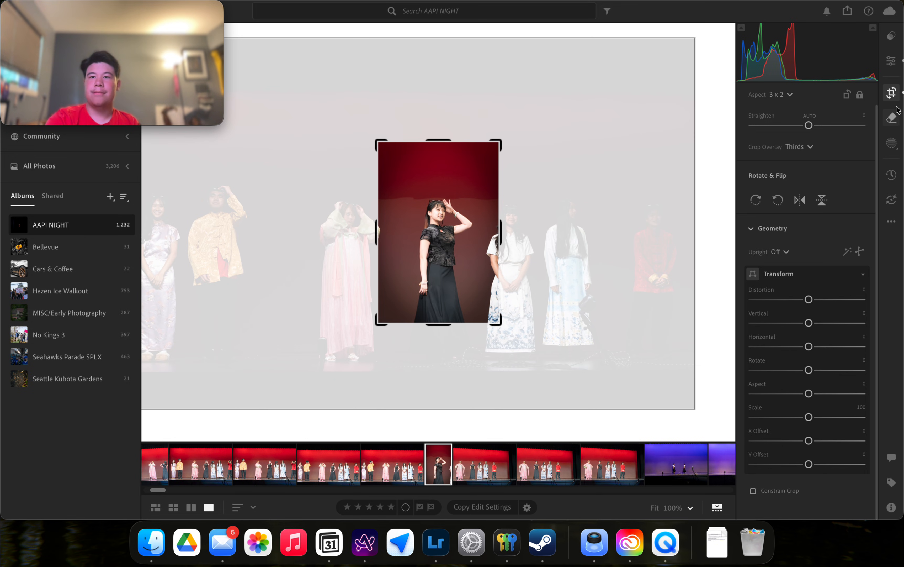
double_click(492, 220)
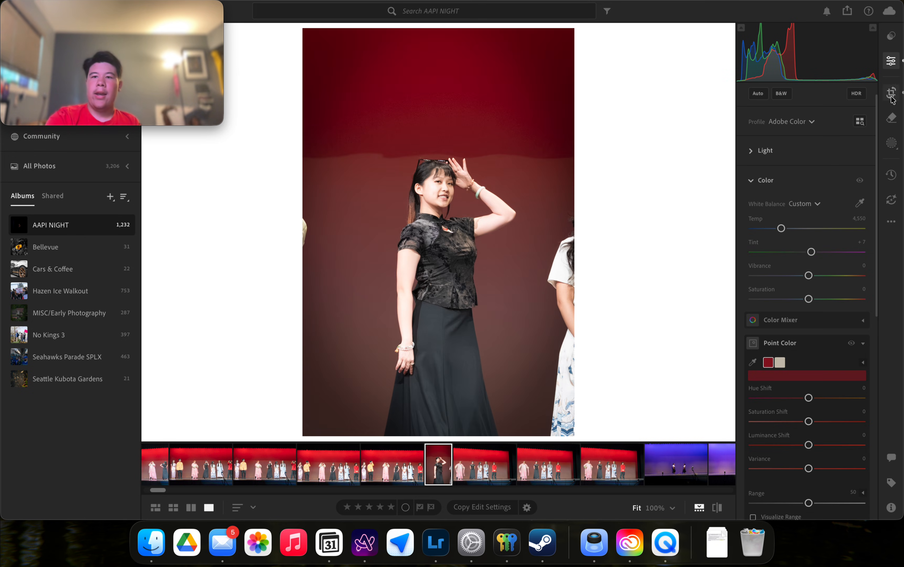
click(891, 119)
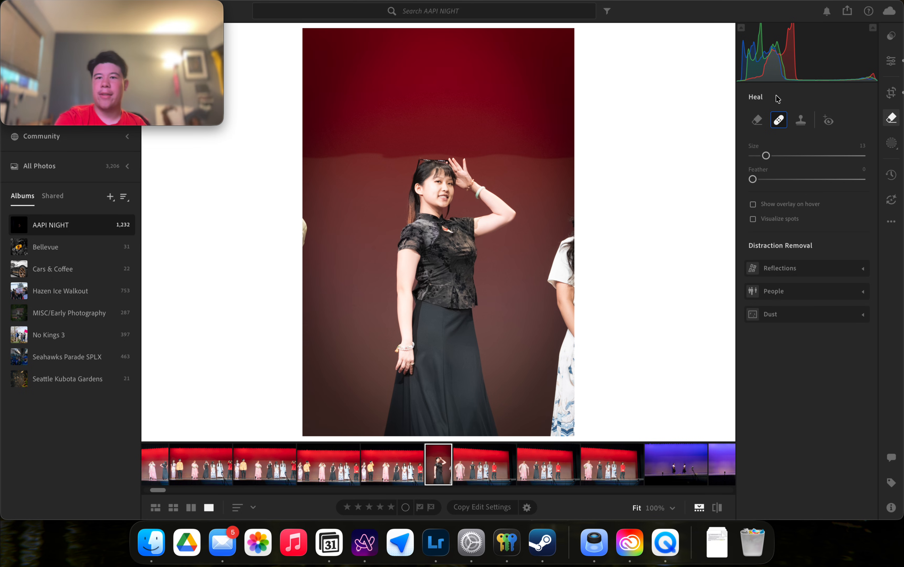
Switch the healing tool to Remove mode with Size 13 and Use Generative AI enabled.
mouse_move(757, 123)
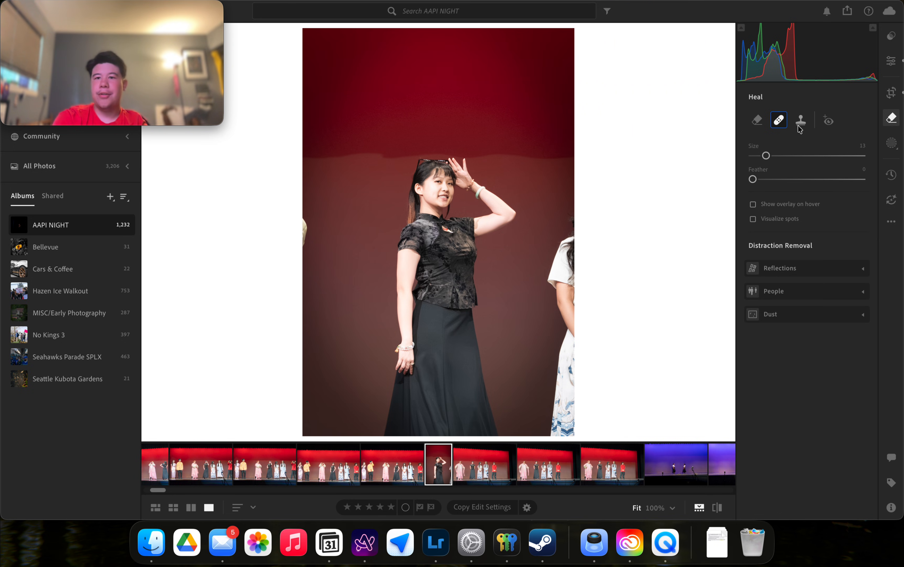
mouse_move(800, 129)
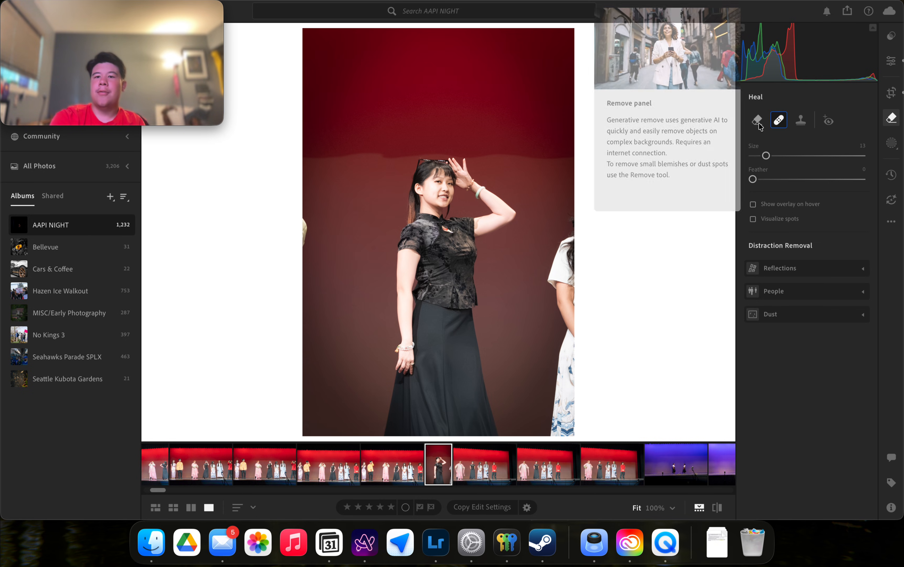
click(758, 120)
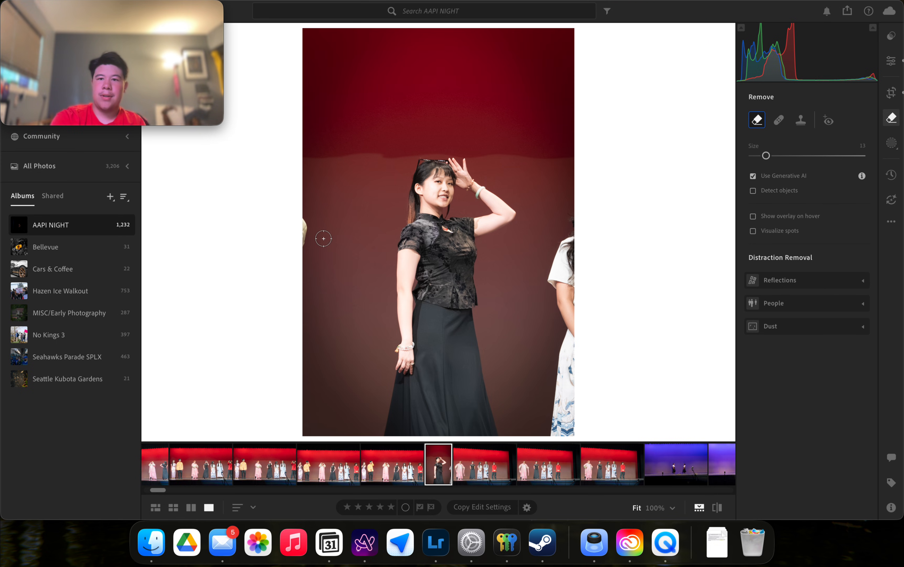
Brush over the right-edge figure and erase it with Generative Remove.
mouse_move(561, 275)
mouse_down()
mouse_move(574, 241)
mouse_move(572, 263)
mouse_move(577, 219)
mouse_move(556, 305)
mouse_move(553, 270)
mouse_move(556, 288)
mouse_move(568, 265)
mouse_move(578, 348)
mouse_move(573, 300)
mouse_move(563, 299)
mouse_move(568, 381)
mouse_move(570, 359)
mouse_move(563, 351)
mouse_move(560, 431)
mouse_move(553, 407)
mouse_move(556, 399)
mouse_move(566, 444)
mouse_move(578, 379)
mouse_move(577, 433)
mouse_move(575, 381)
mouse_up()
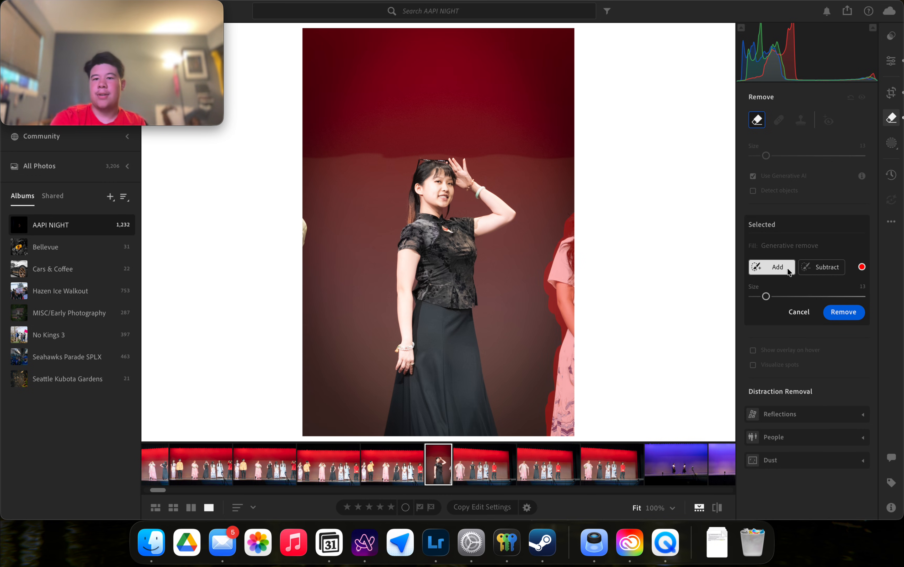
click(777, 267)
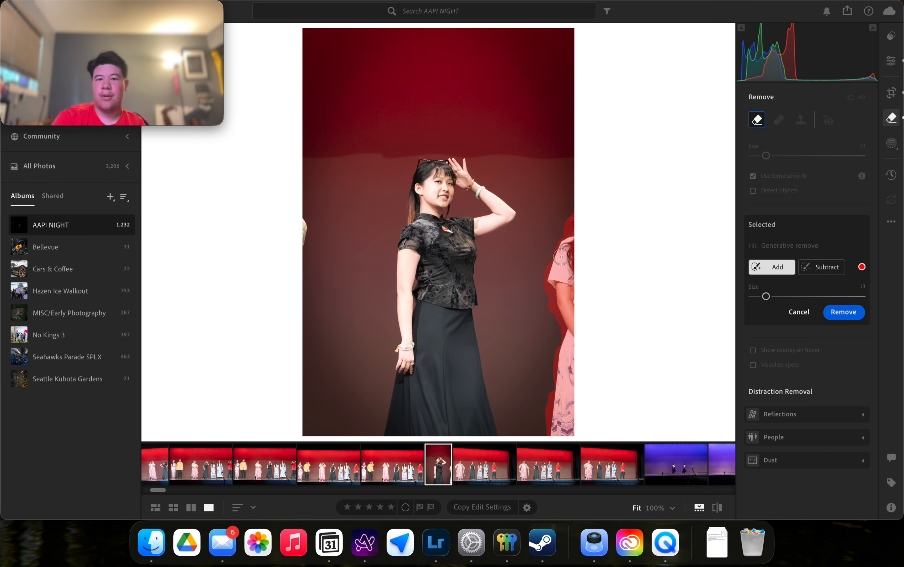
click(843, 314)
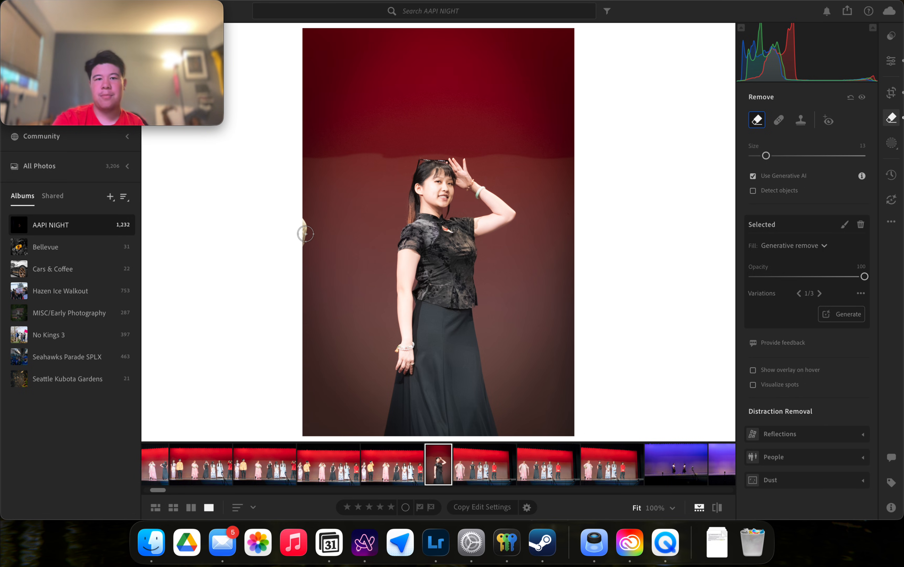
Brush over the figure sliver at the left edge and erase it with Generative Remove.
drag(303, 222, 304, 246)
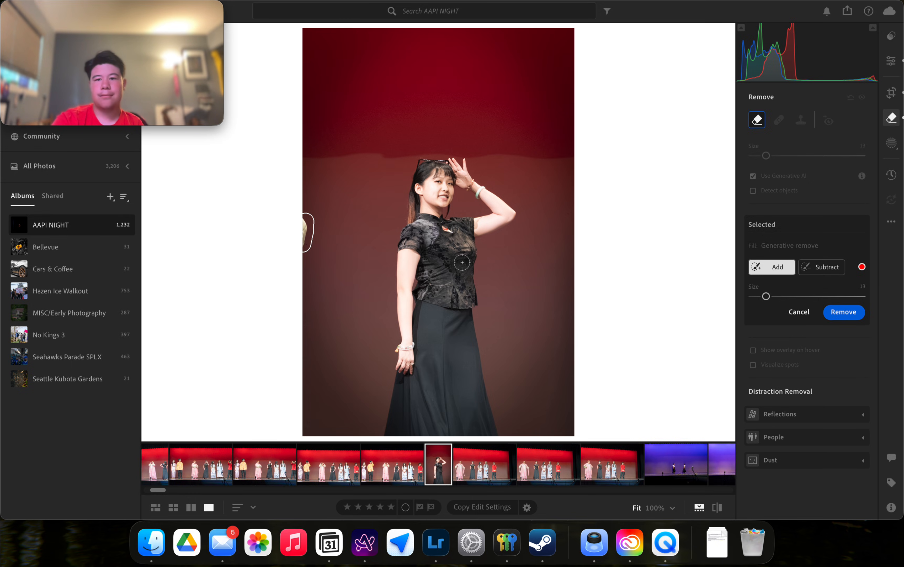
click(844, 312)
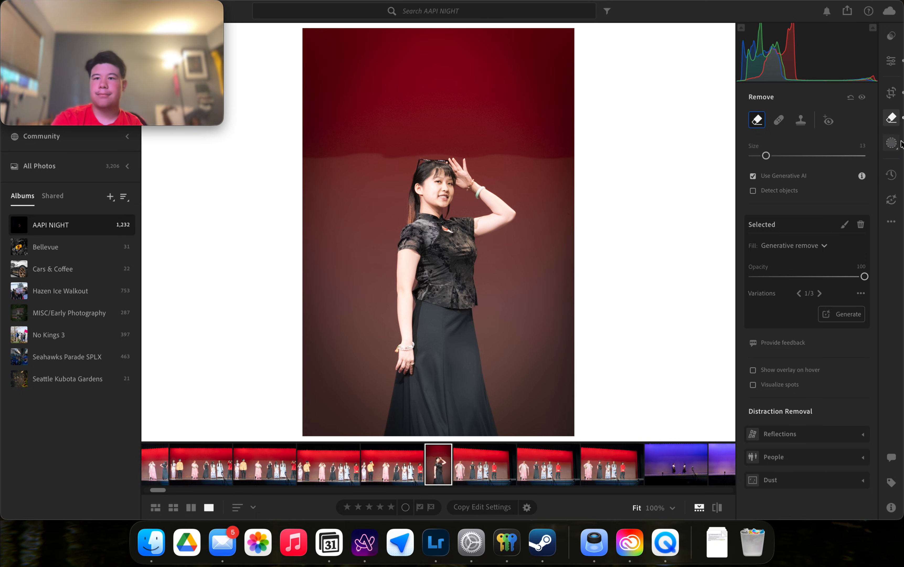
click(892, 143)
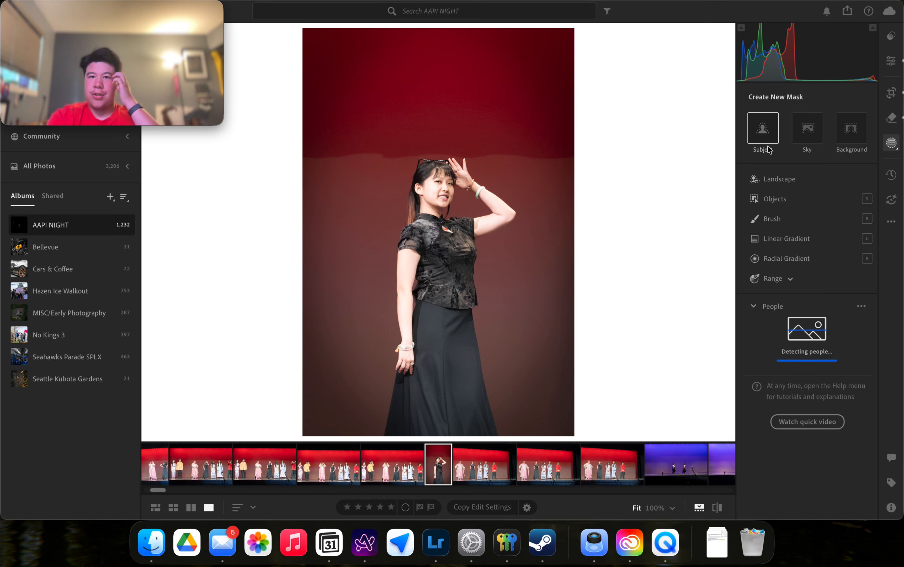
mouse_move(776, 146)
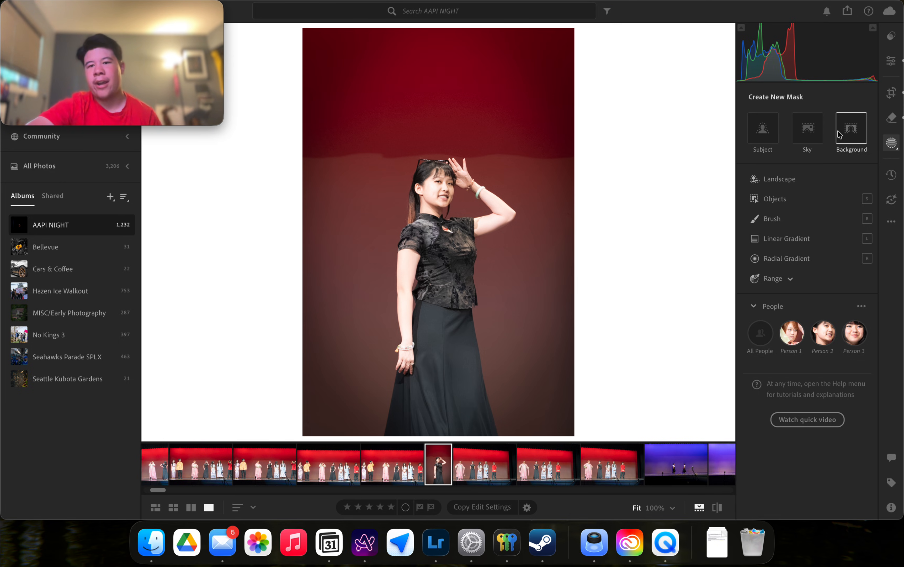
mouse_move(839, 134)
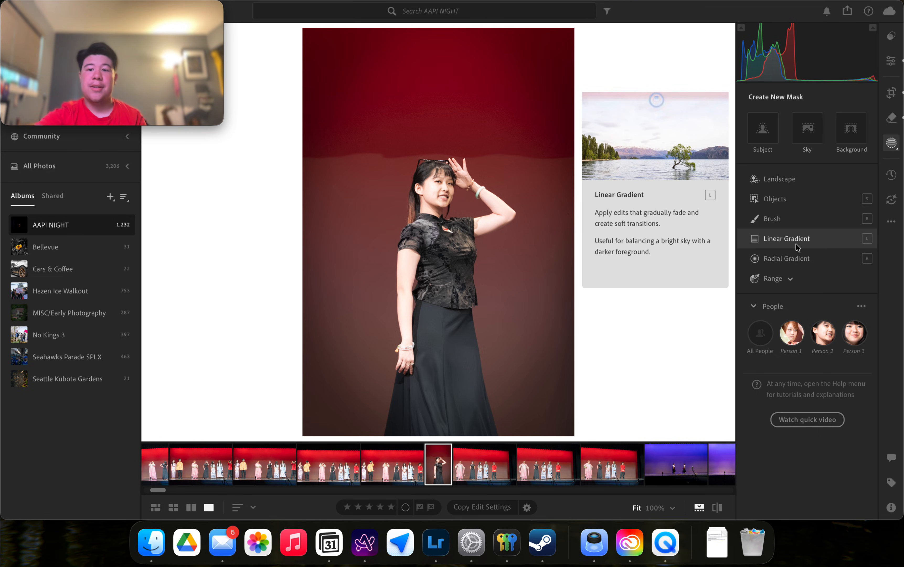
mouse_move(794, 261)
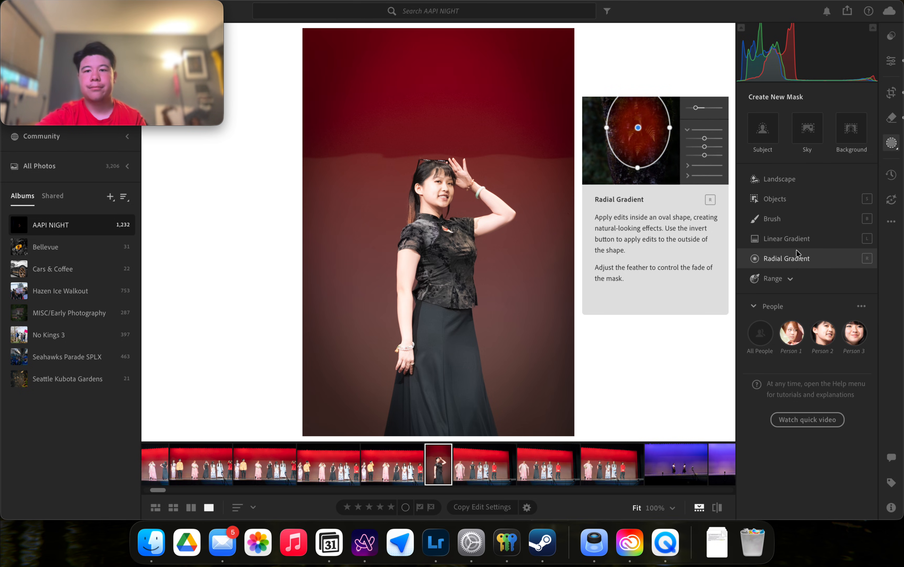
mouse_move(797, 241)
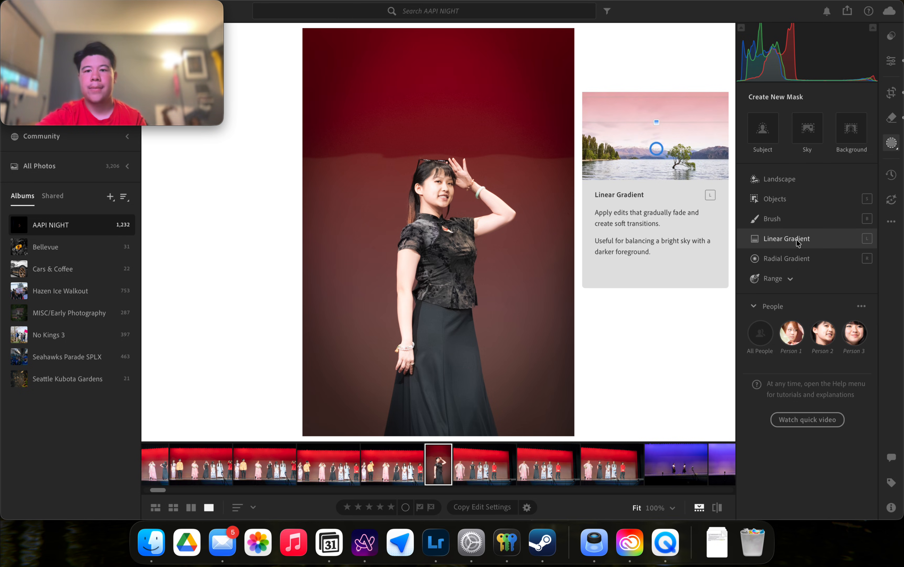
click(789, 280)
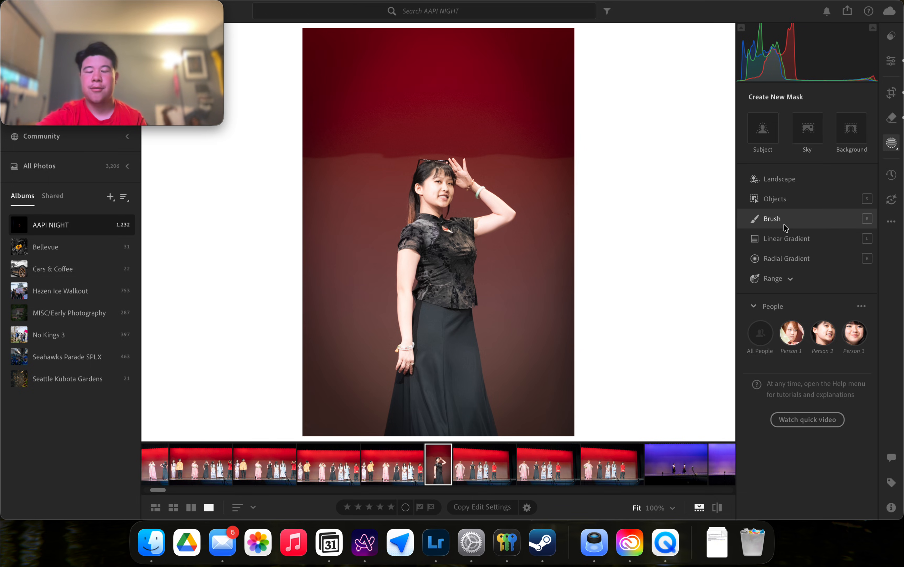
mouse_move(786, 228)
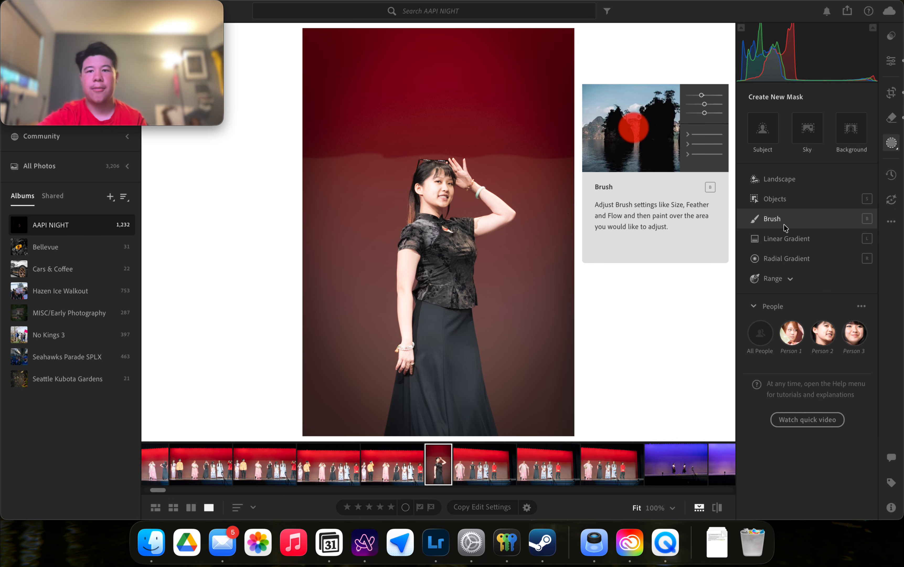
mouse_move(791, 201)
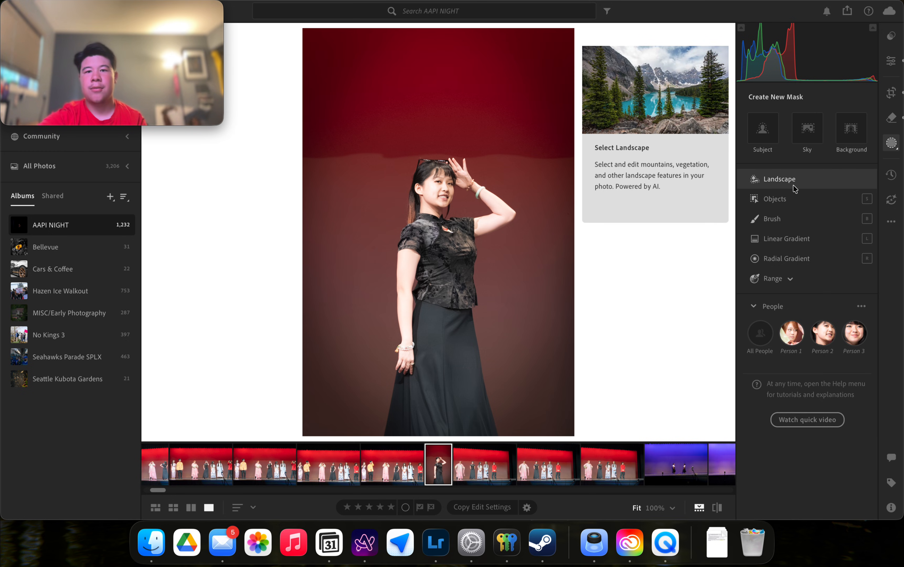
click(777, 131)
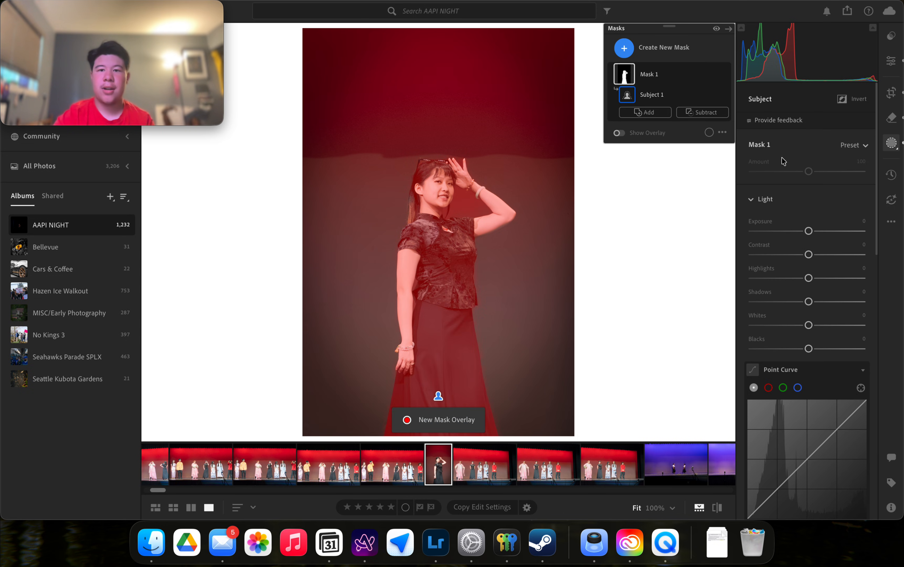
scroll(802, 308, down, 5)
scroll(801, 308, down, 5)
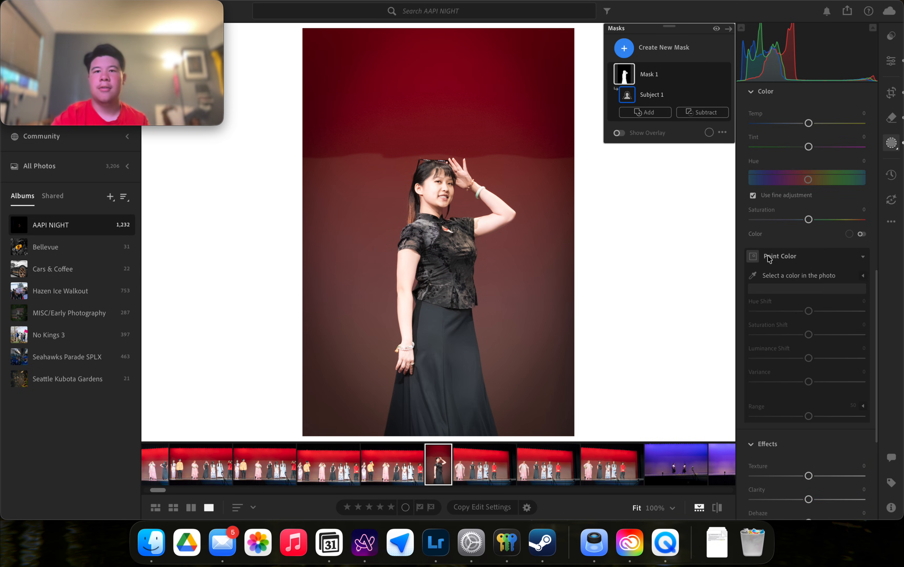
mouse_move(682, 70)
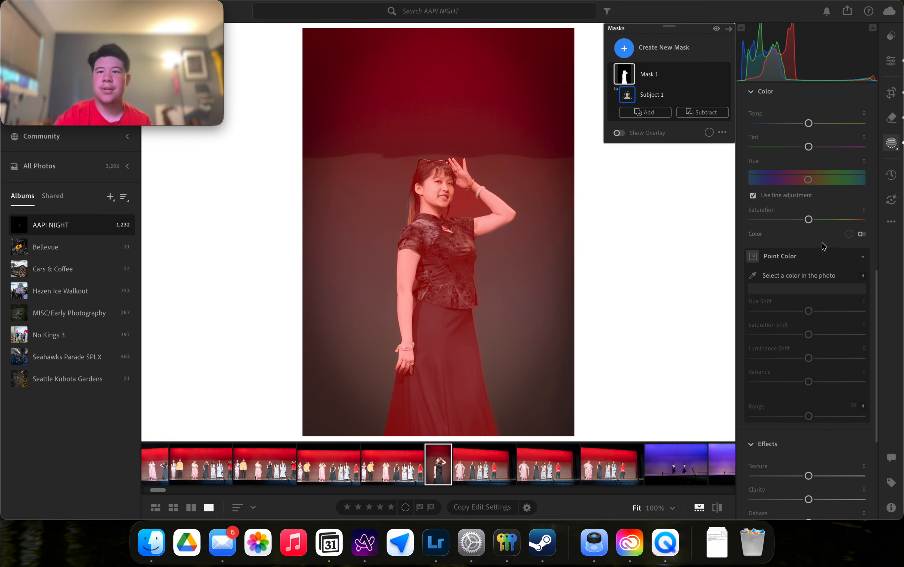
scroll(797, 231, down, 2)
scroll(797, 230, down, 3)
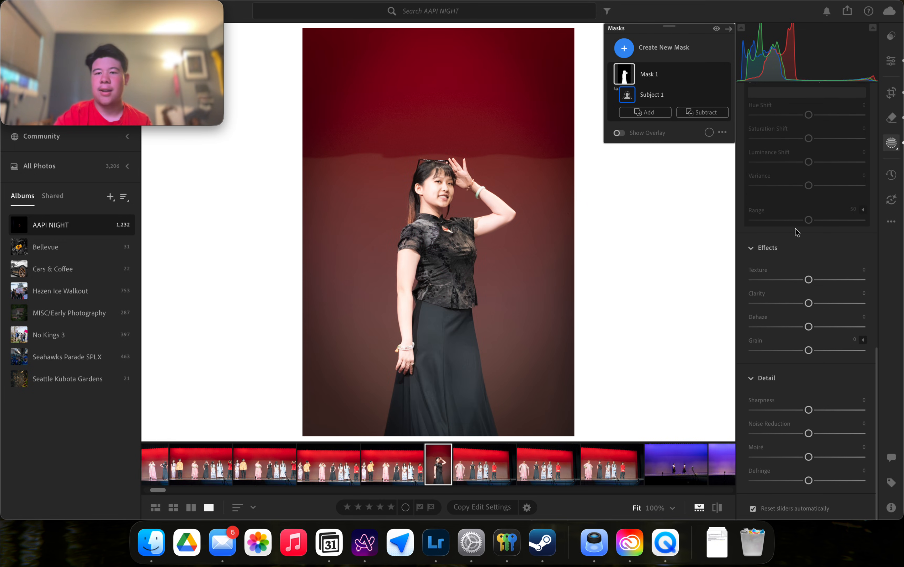
scroll(797, 230, up, 10)
drag(801, 236, 885, 265)
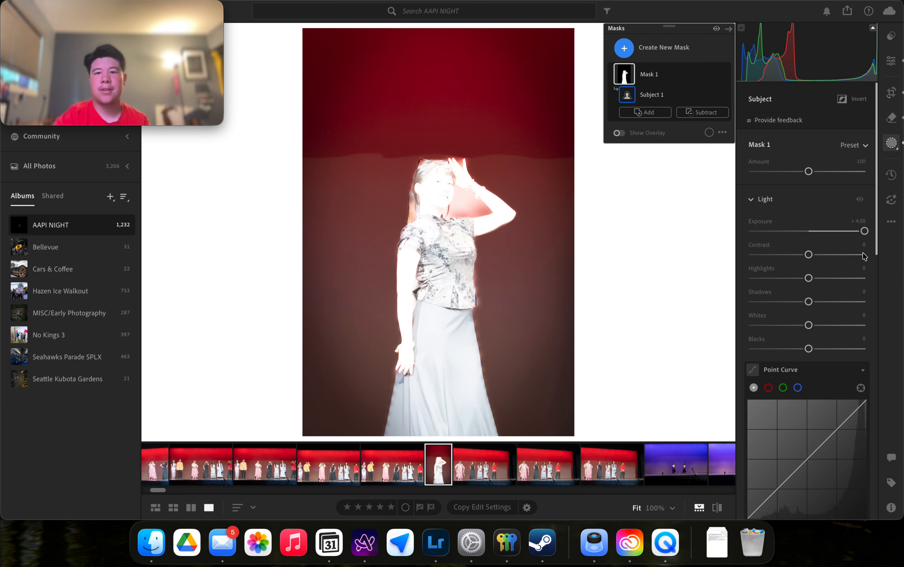
double_click(761, 221)
drag(766, 250, 863, 244)
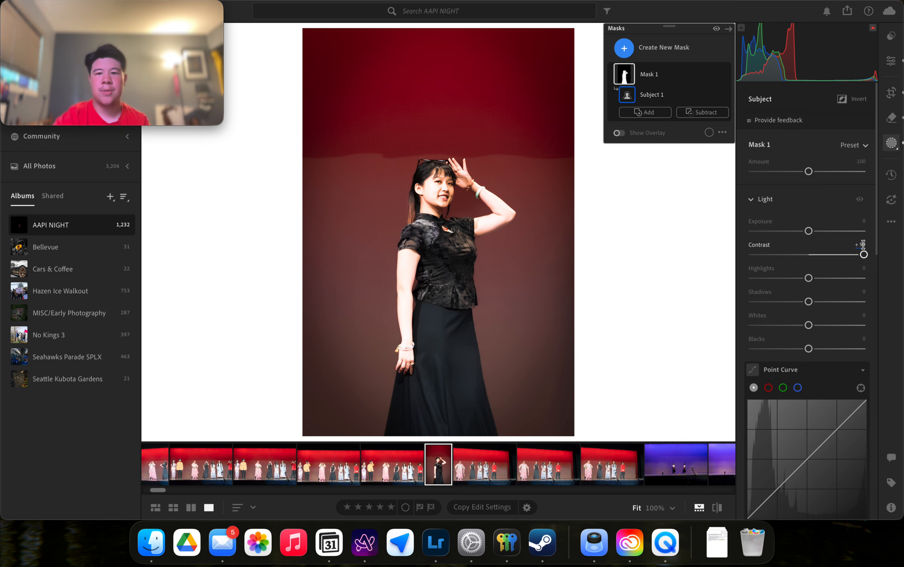
double_click(758, 247)
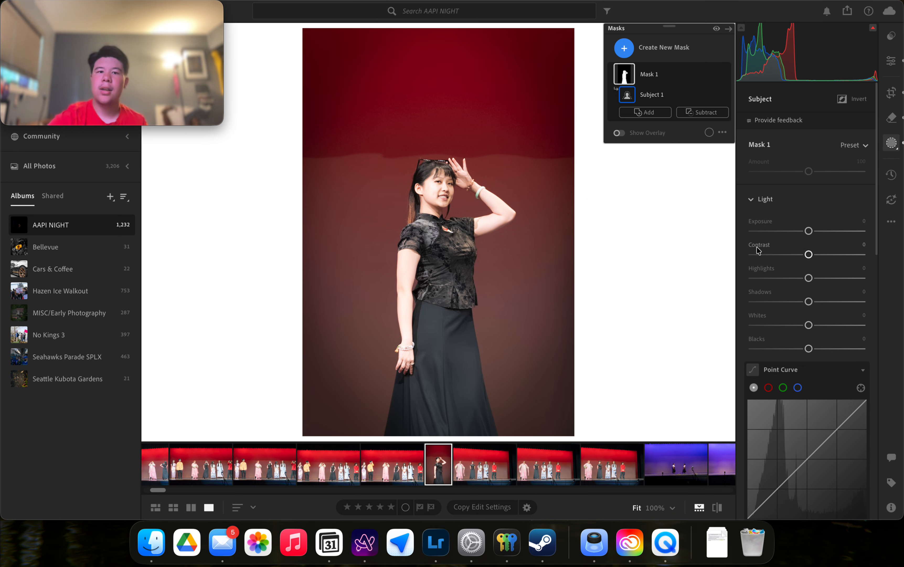
click(712, 73)
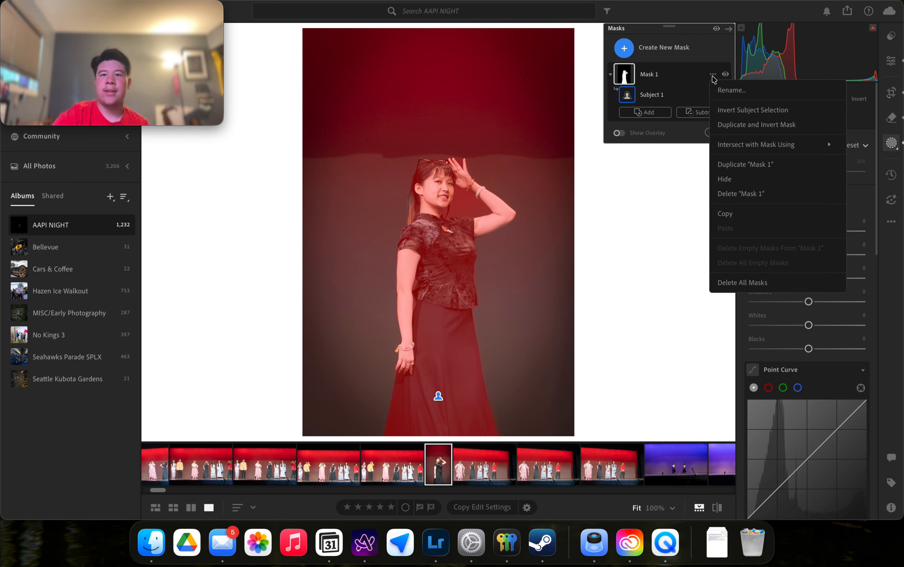
click(746, 193)
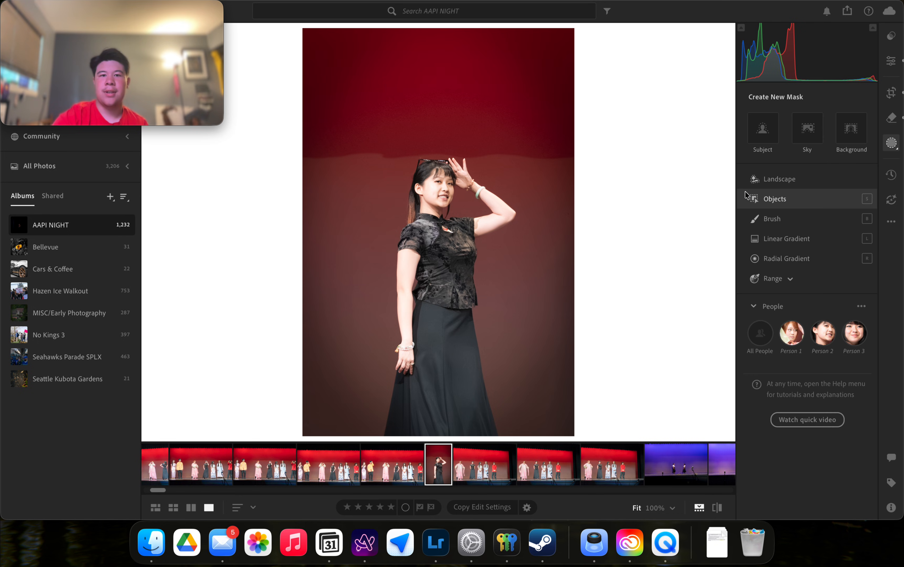
click(892, 143)
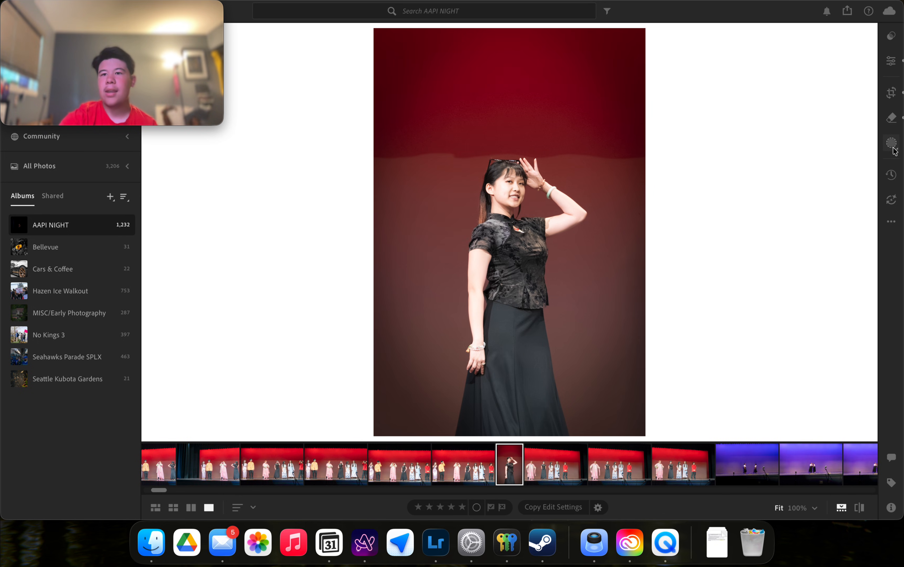
Preview the photo's original version, return to Edit, and hide then restore the filmstrip.
click(892, 174)
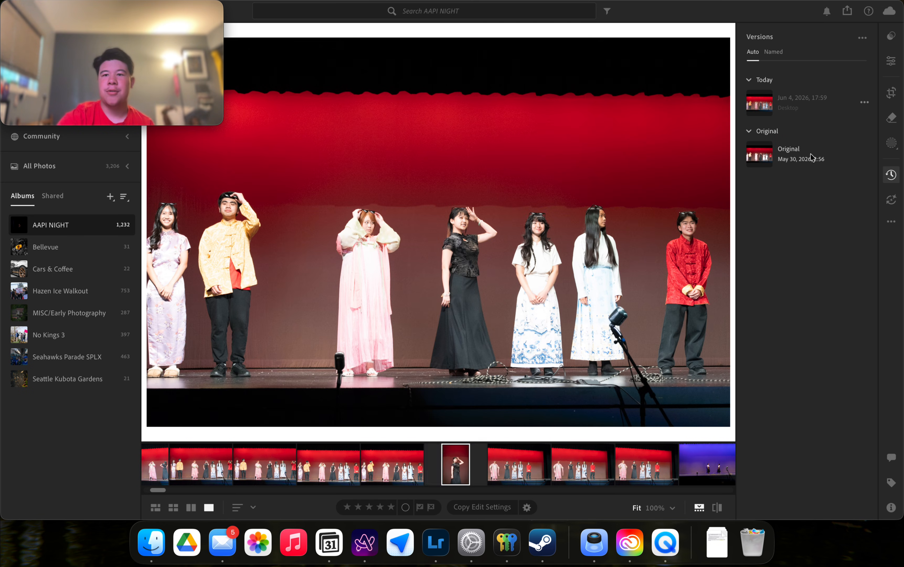
click(898, 60)
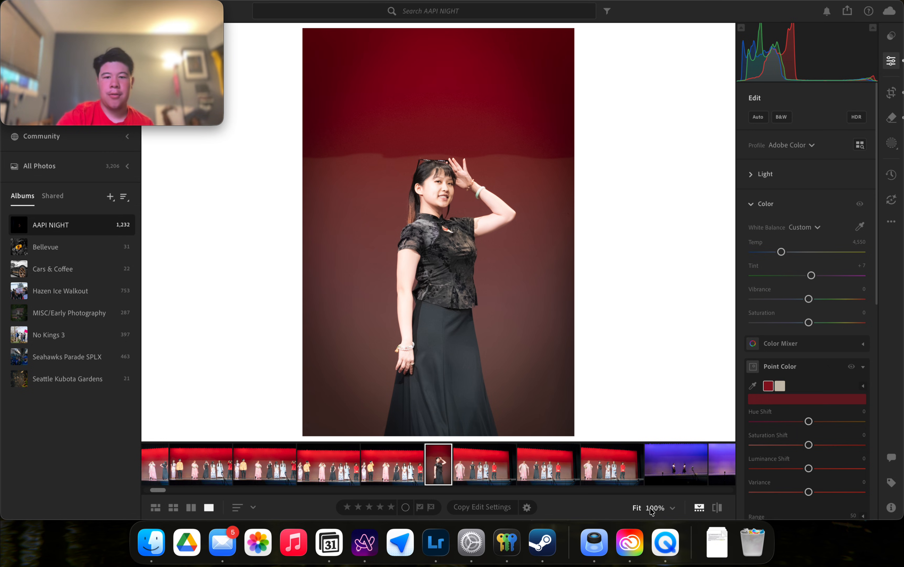
click(704, 511)
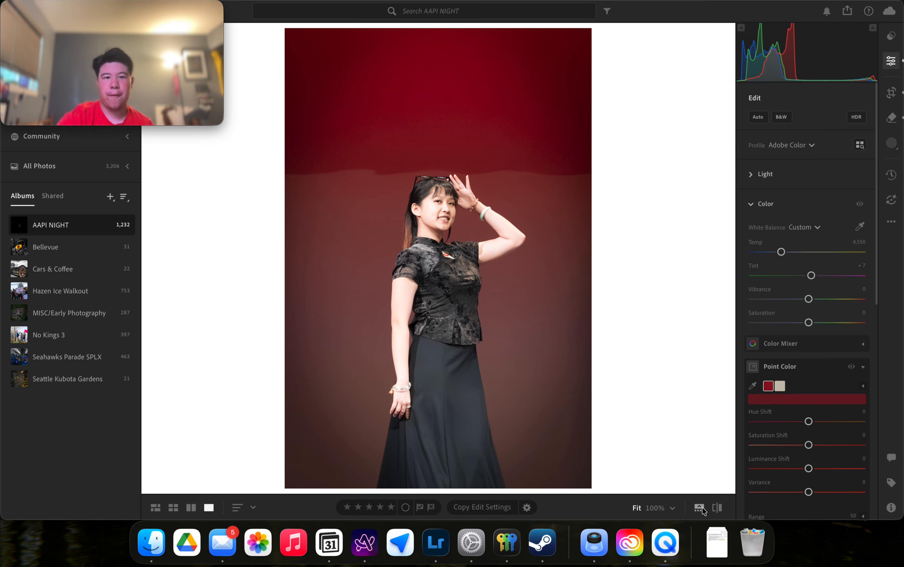
click(703, 510)
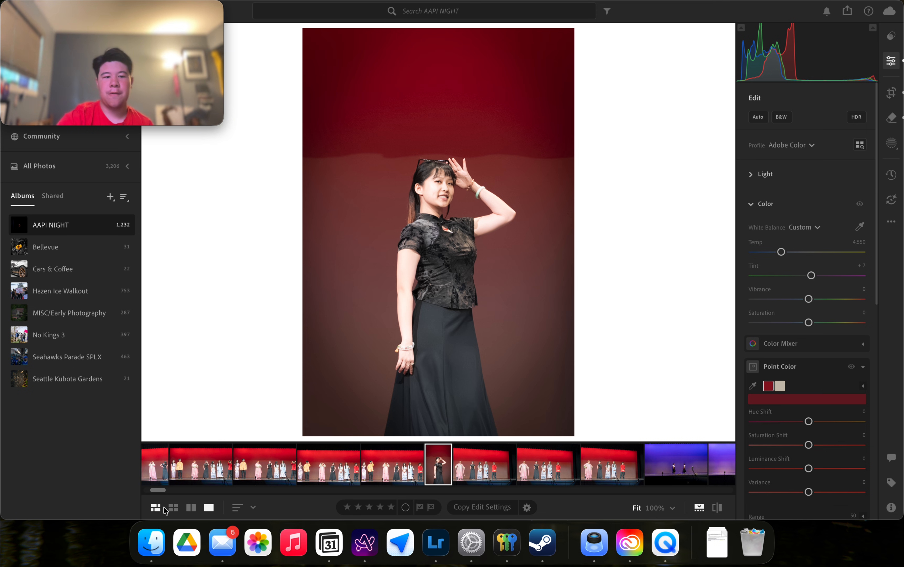
Browse the album in Grid and Compare views, then return to the single-photo Loupe view.
click(157, 507)
scroll(395, 315, down, 10)
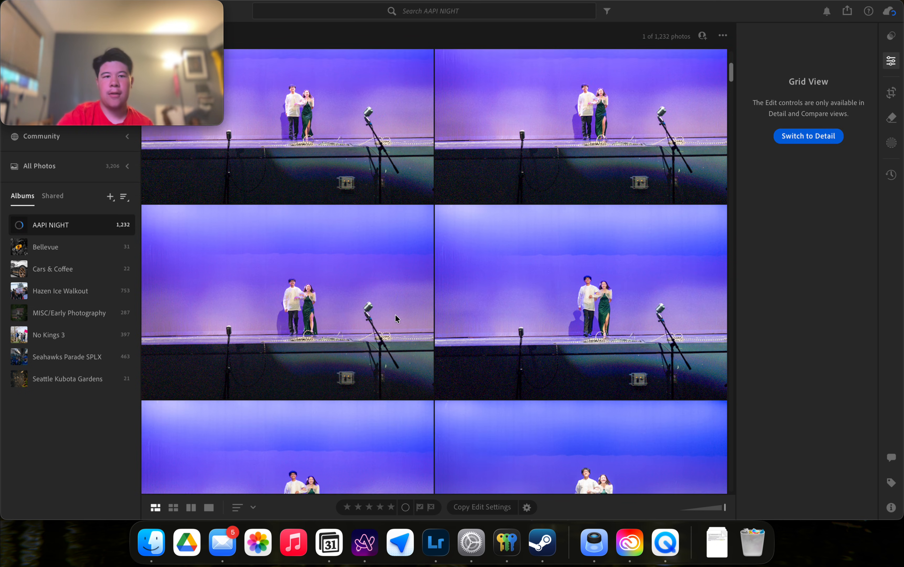
scroll(395, 315, down, 3)
scroll(395, 315, down, 15)
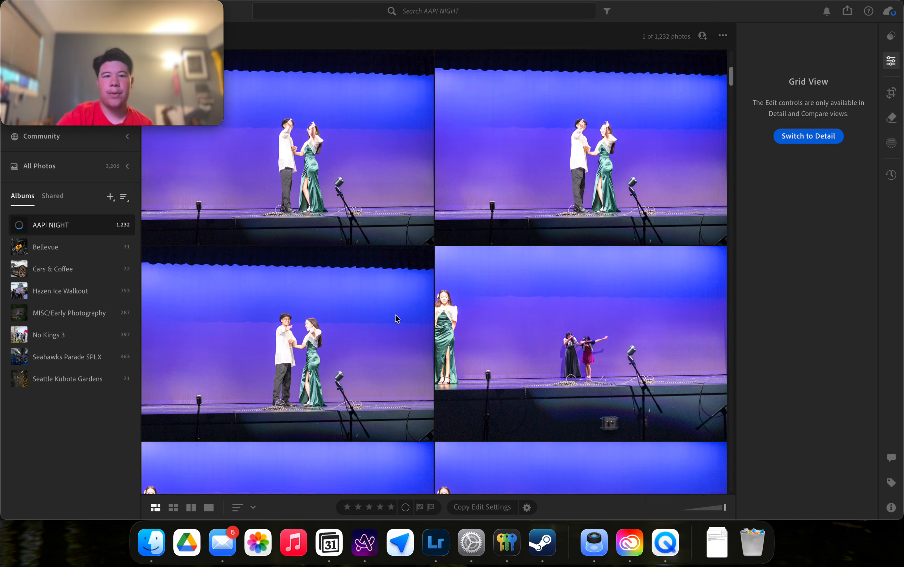
click(174, 508)
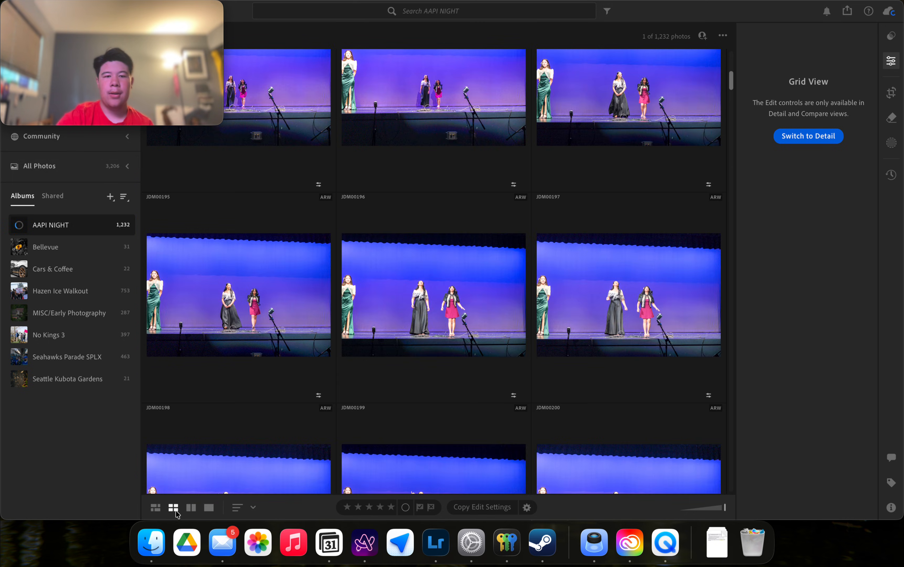
scroll(514, 324, down, 1)
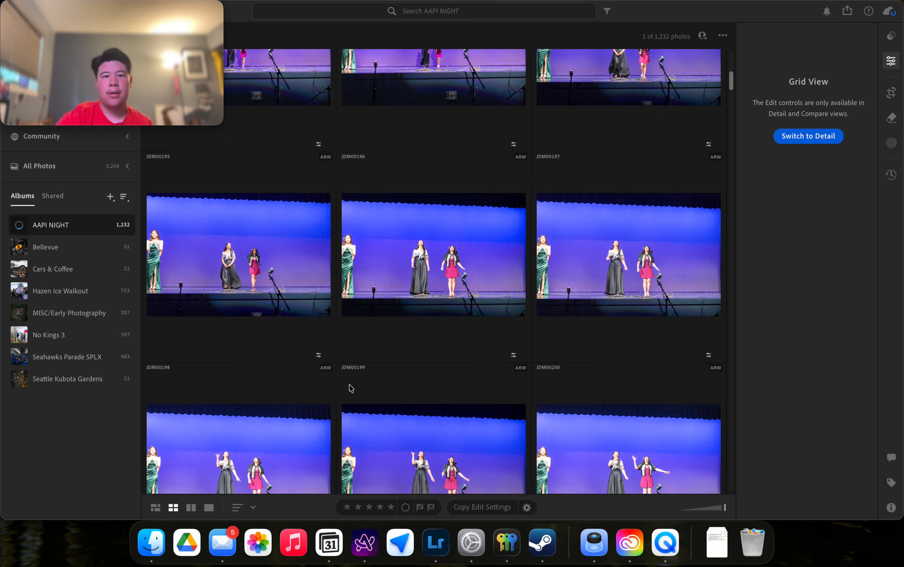
click(191, 507)
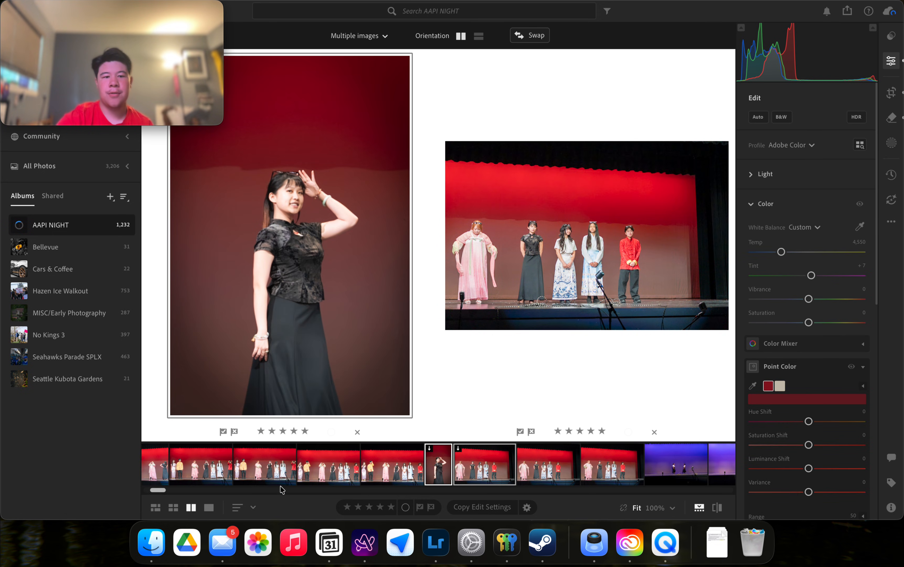
click(209, 513)
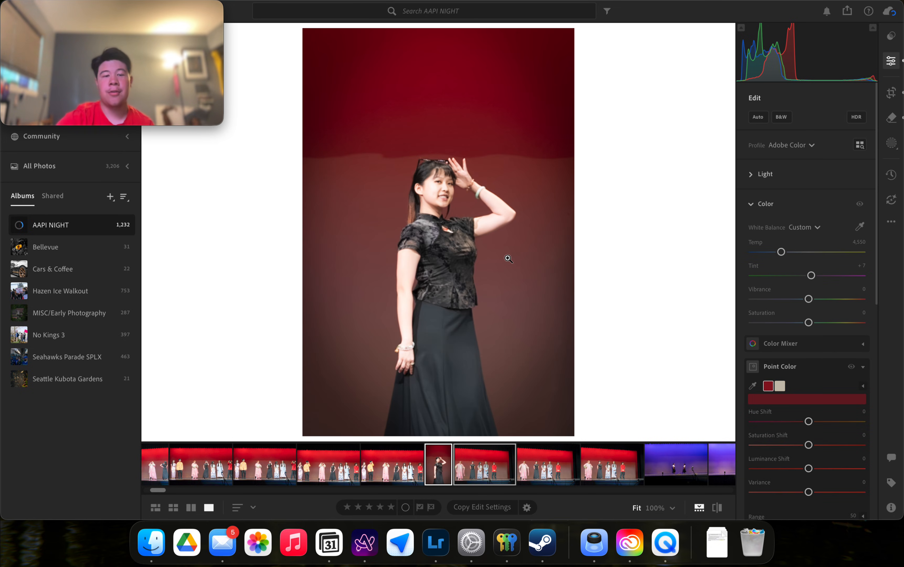